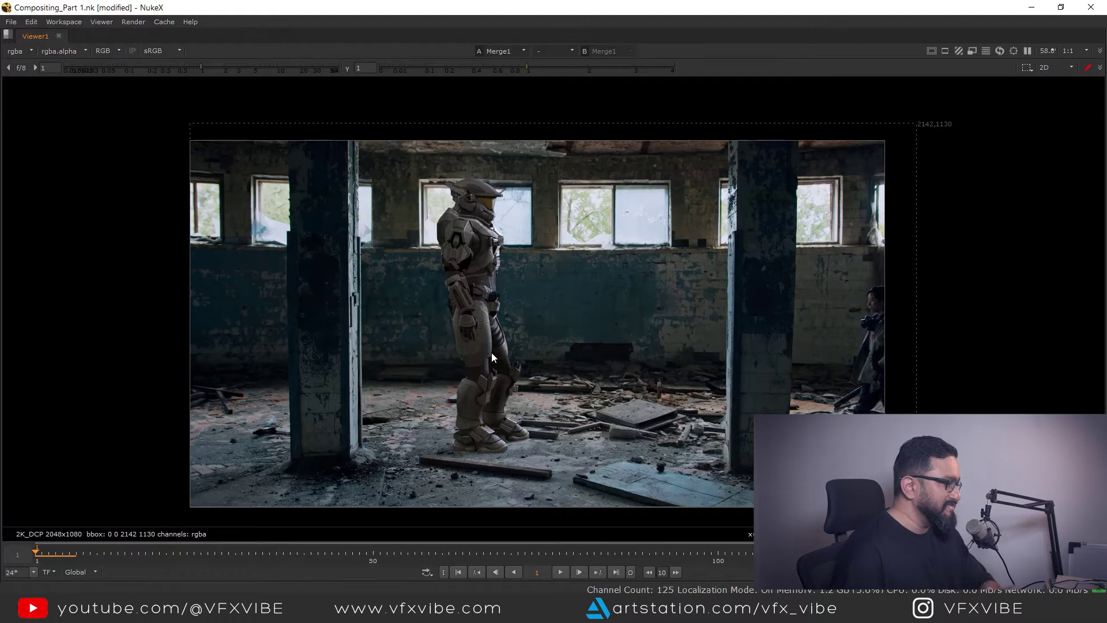
Step: Set the project's color management to OCIO with the aces_1.1 config
{"action": "key", "text": "space"}
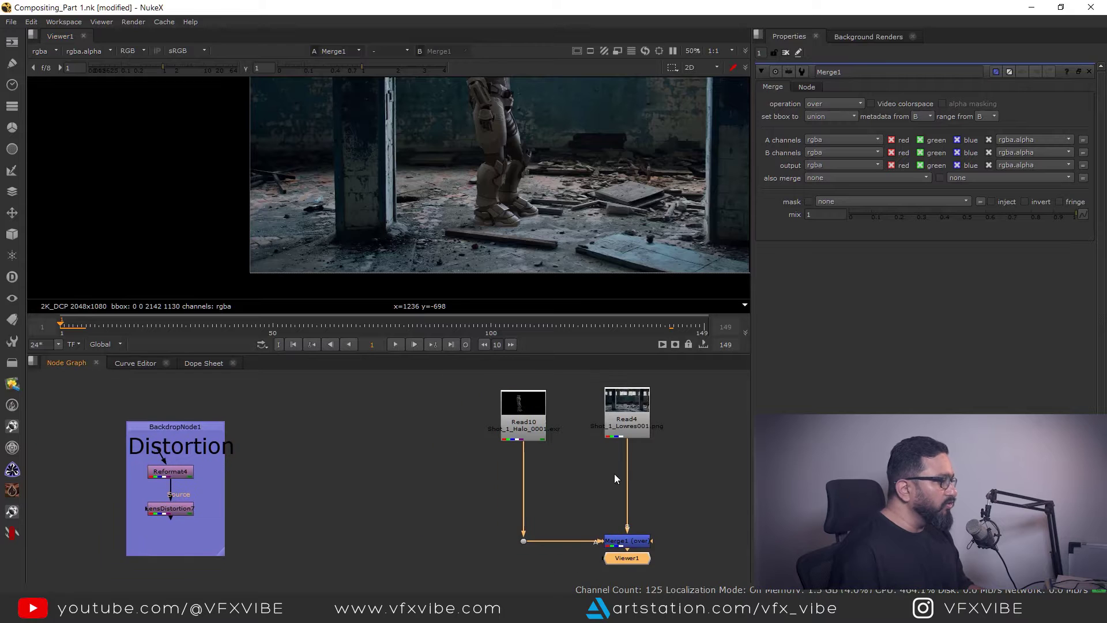
{"action": "left_click", "coordinate": [618, 463]}
{"action": "key", "text": "s"}
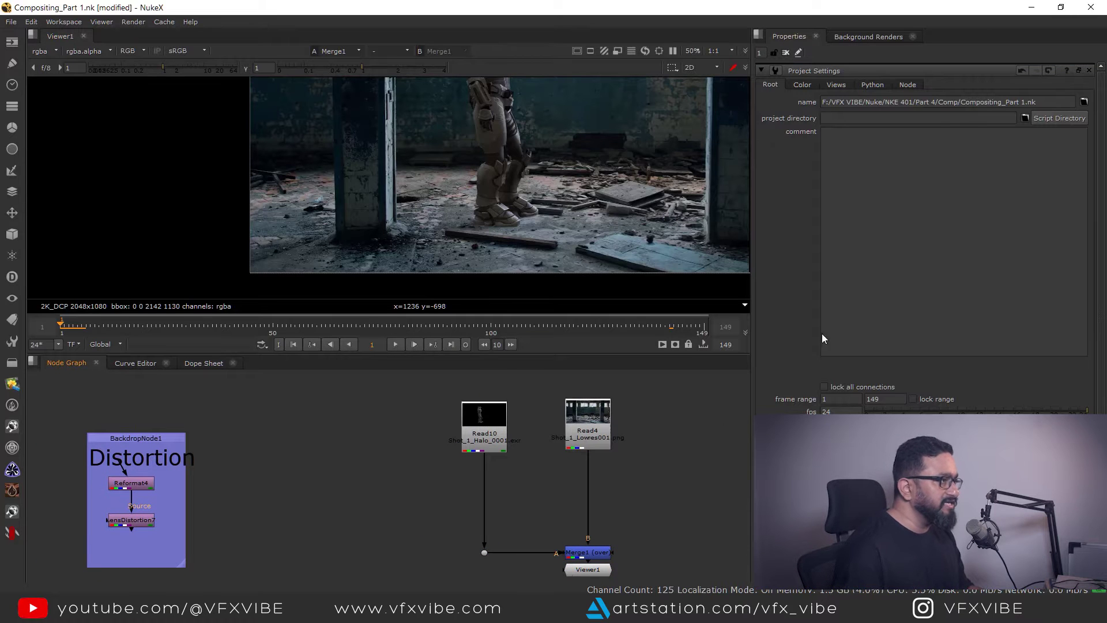
{"action": "left_click", "coordinate": [803, 84]}
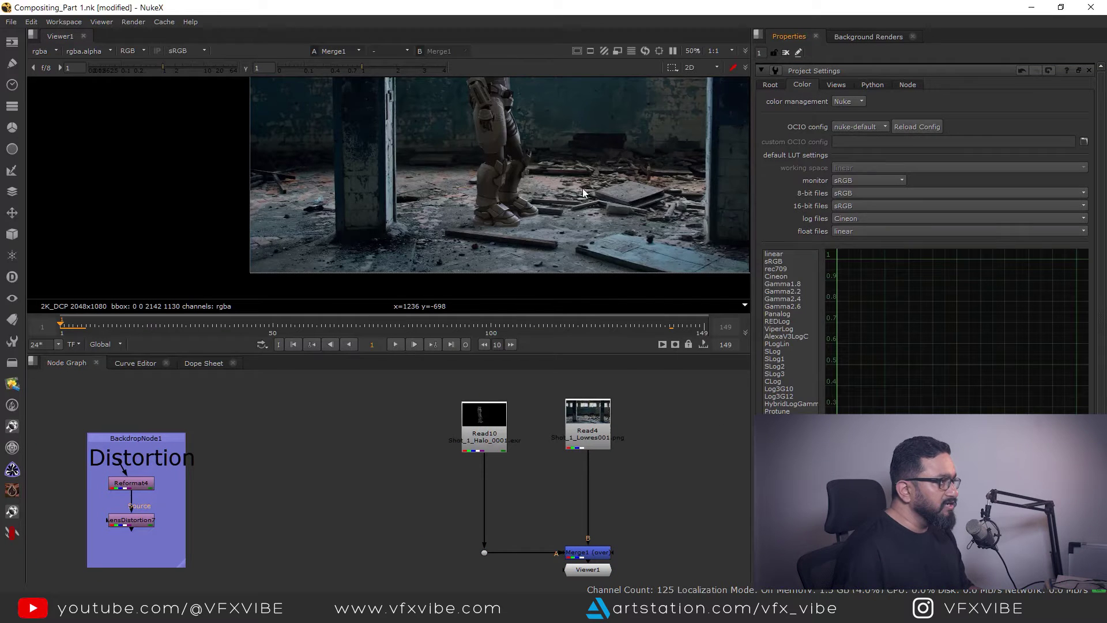
{"action": "key", "text": "f"}
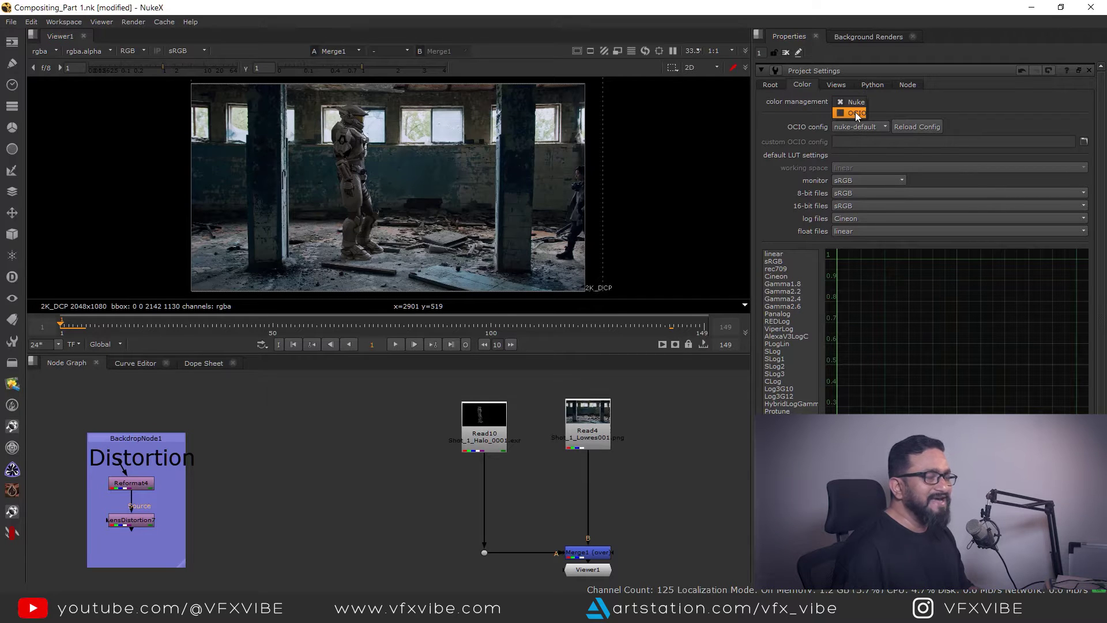
{"action": "left_click", "coordinate": [856, 112]}
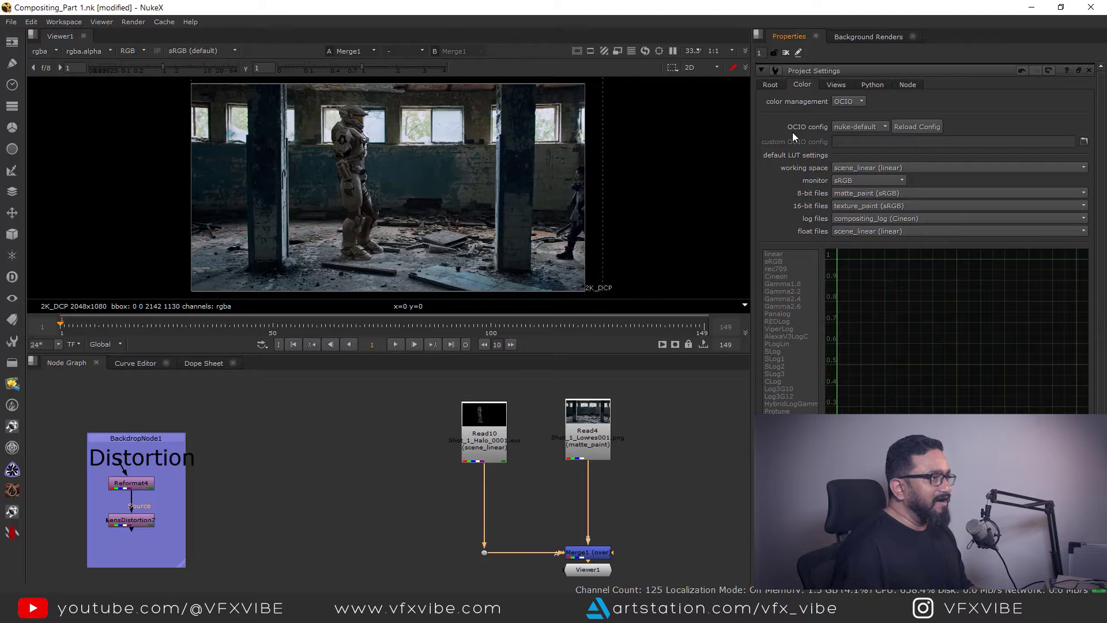
{"action": "left_click", "coordinate": [850, 127]}
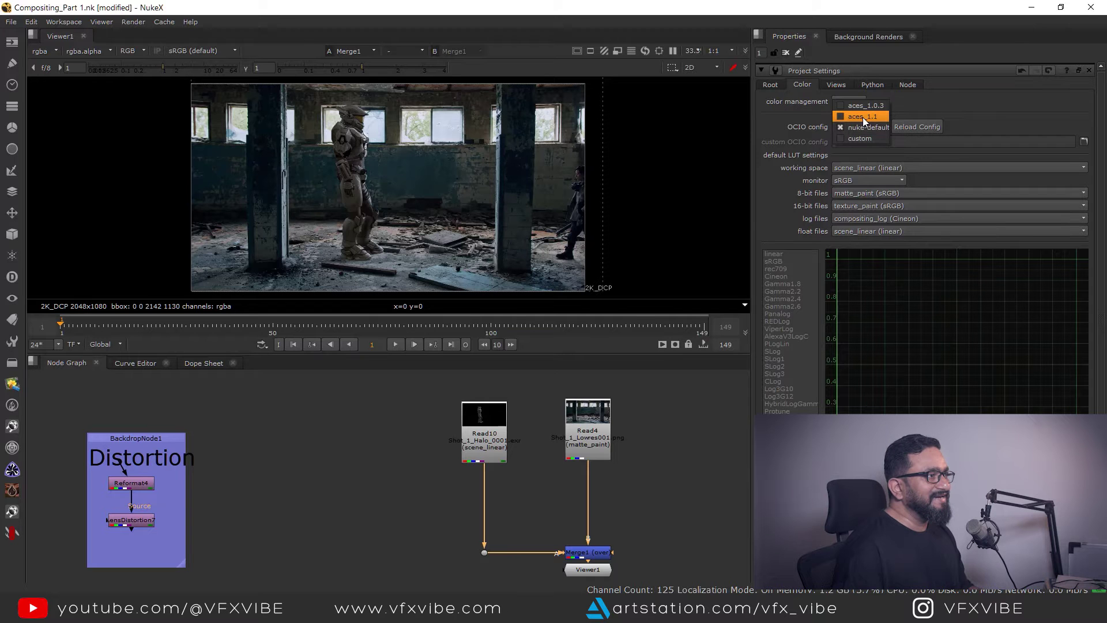
{"action": "left_click", "coordinate": [862, 116]}
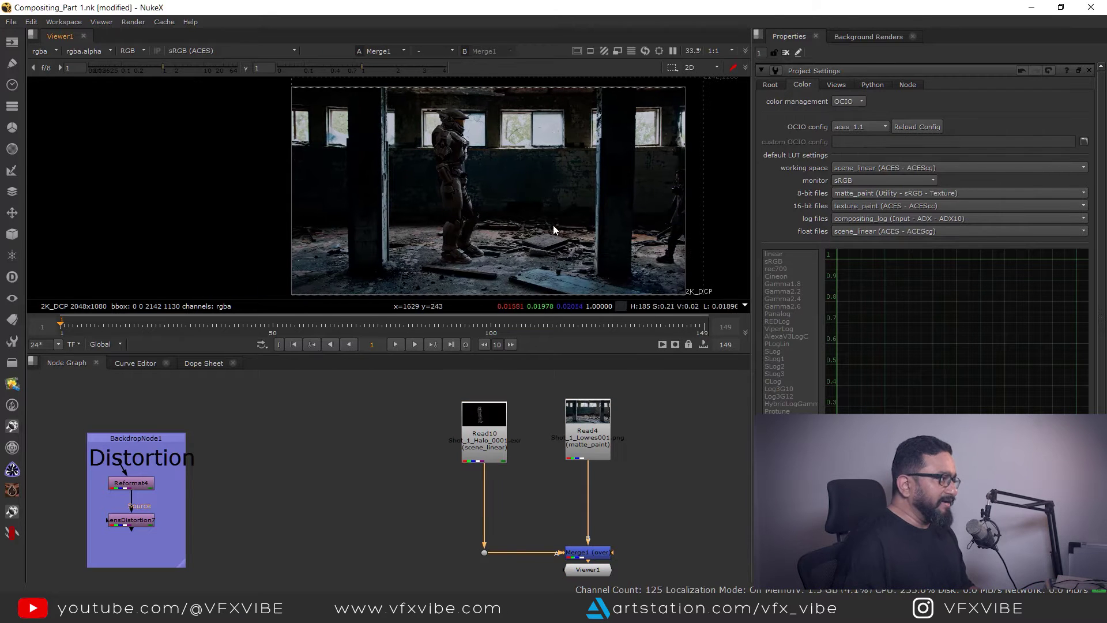
Step: Examine the armored character against the background plate under the ACES display transform in an enlarged view
{"action": "key", "text": "space"}
{"action": "scroll", "coordinate": [528, 233], "scroll_direction": "up", "scroll_amount": 3}
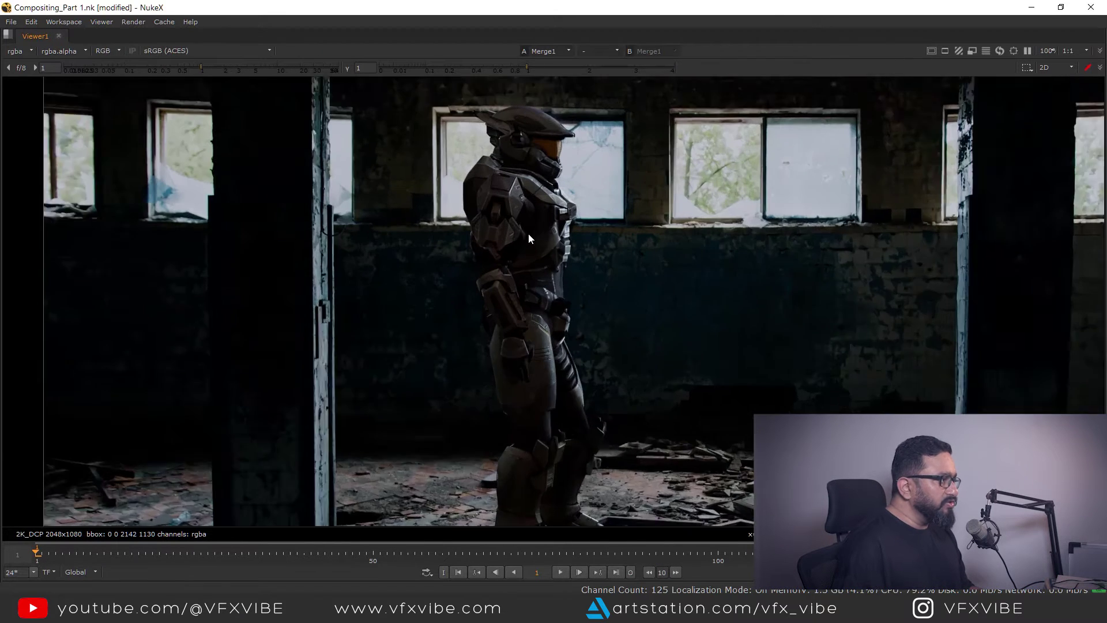
{"action": "scroll", "coordinate": [529, 233], "scroll_direction": "up", "scroll_amount": 2}
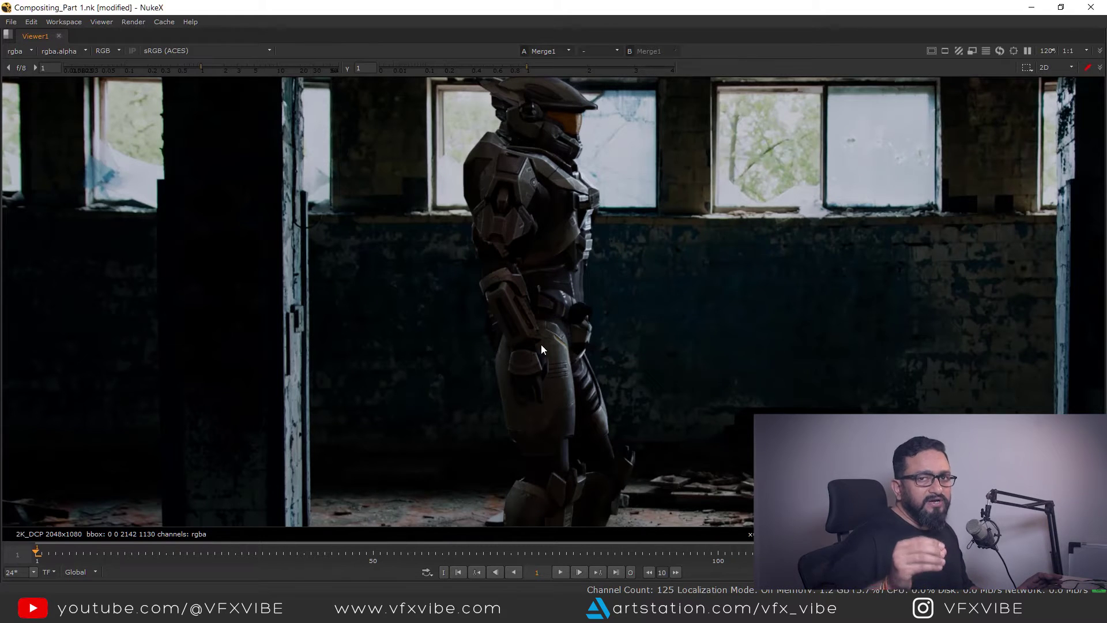
{"action": "scroll", "coordinate": [552, 323], "scroll_direction": "down", "scroll_amount": 6}
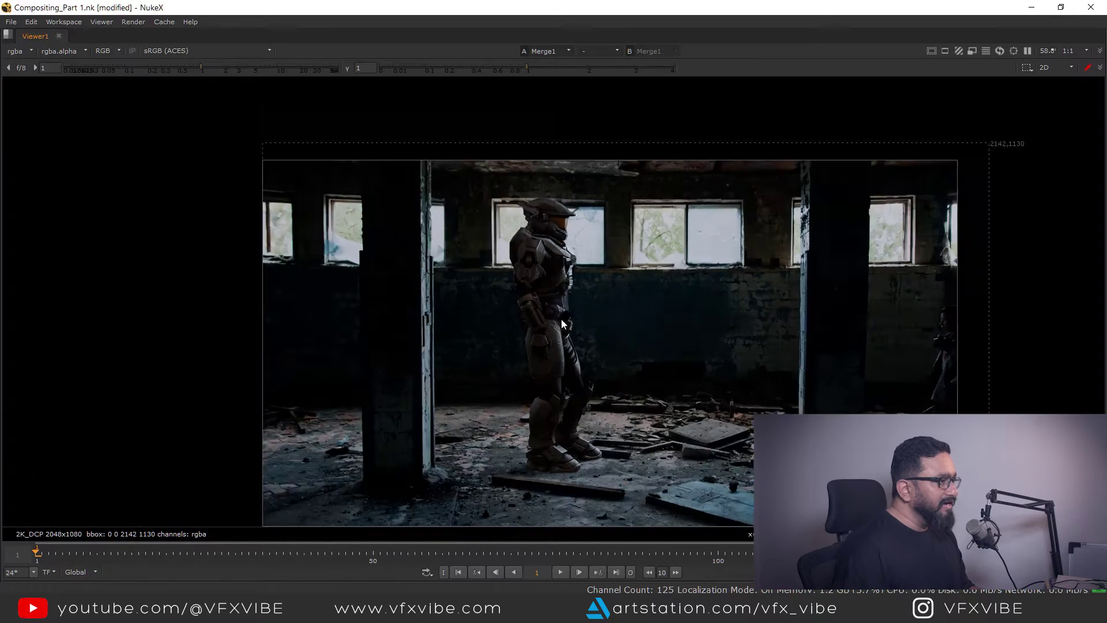
{"action": "scroll", "coordinate": [563, 323], "scroll_direction": "down", "scroll_amount": 1}
{"action": "left_click_drag", "start_coordinate": [753, 249], "coordinate": [800, 405], "text": "ctrl+shift"}
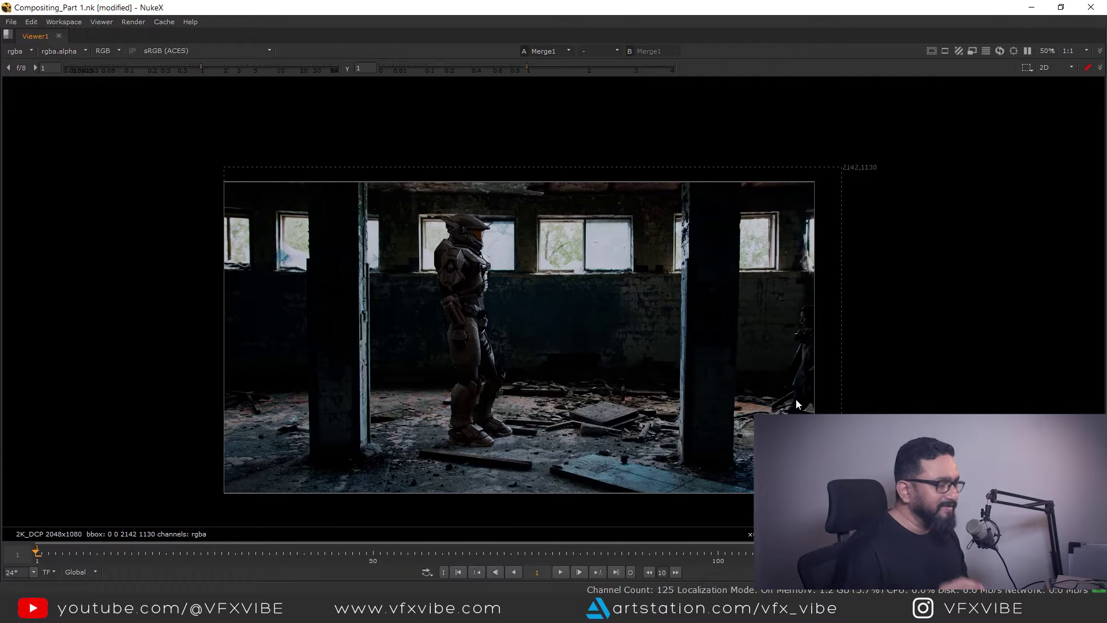
{"action": "key", "text": "f"}
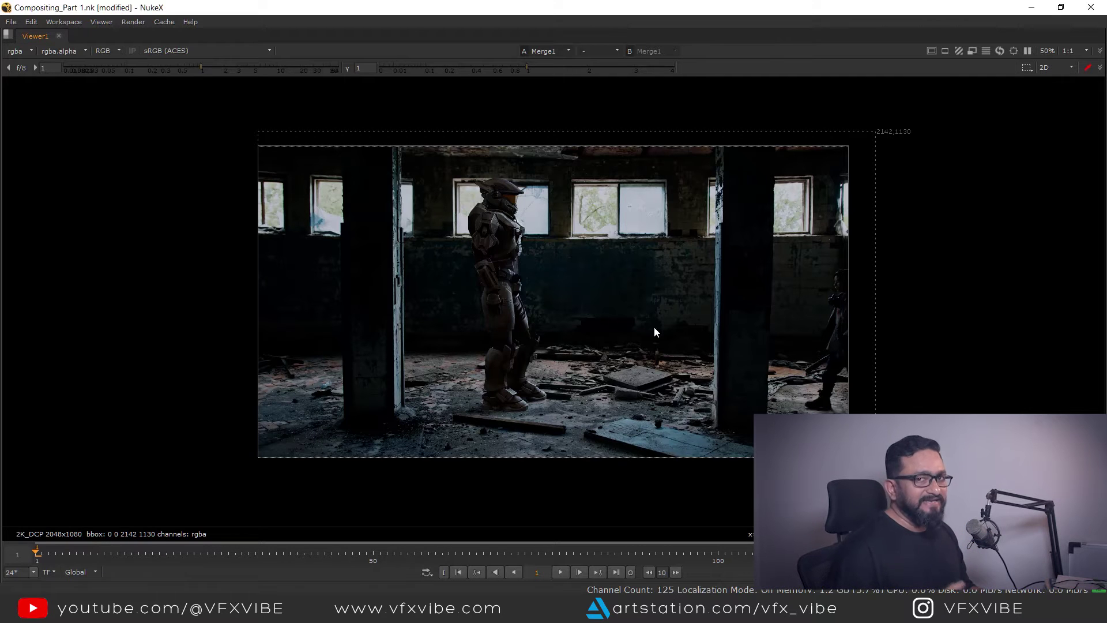
{"action": "key", "text": "space"}
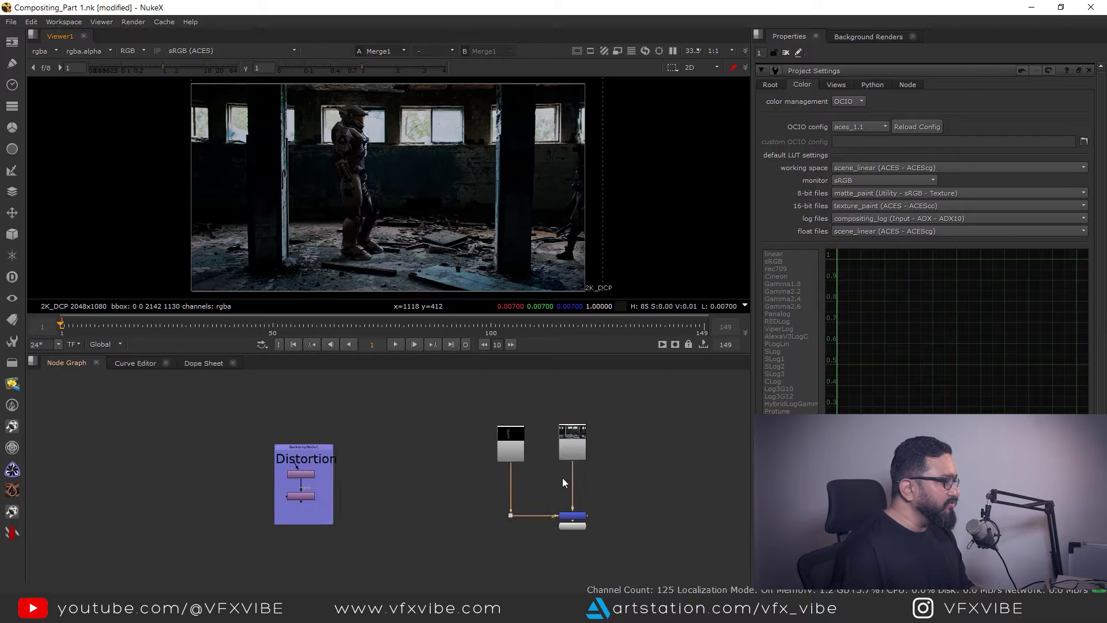
Step: Set the colorspace of the Read4 background plate to Output - sRGB
{"action": "left_click", "coordinate": [573, 441]}
{"action": "scroll", "coordinate": [504, 417], "scroll_direction": "up", "scroll_amount": 3}
{"action": "scroll", "coordinate": [500, 424], "scroll_direction": "up", "scroll_amount": 4}
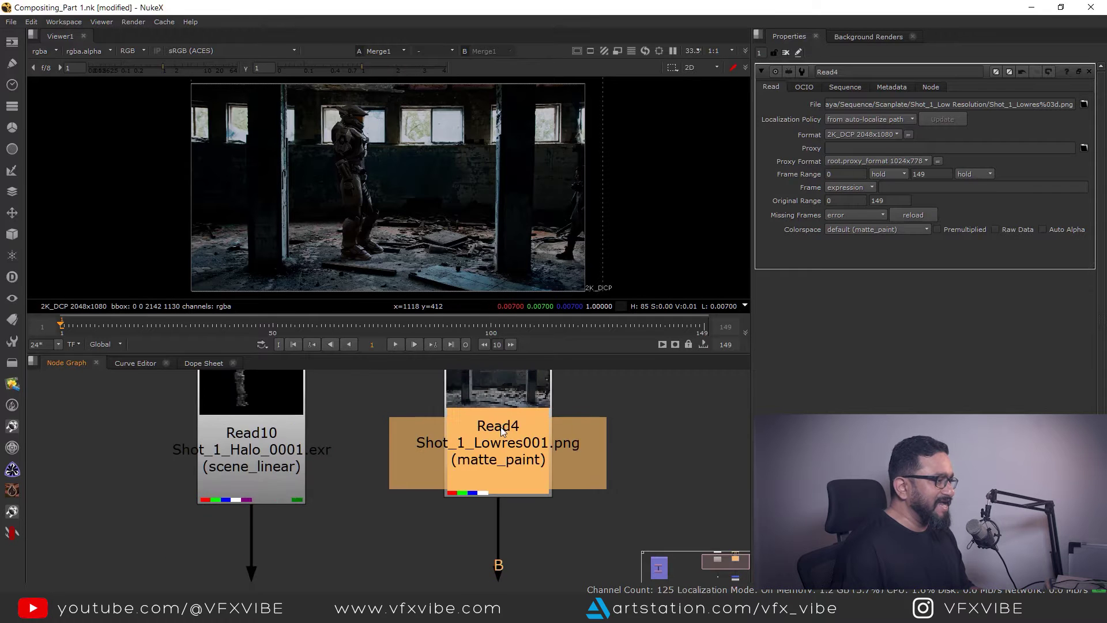
{"action": "middle_click_drag", "start_coordinate": [500, 427], "coordinate": [501, 453]}
{"action": "middle_click", "coordinate": [510, 462]}
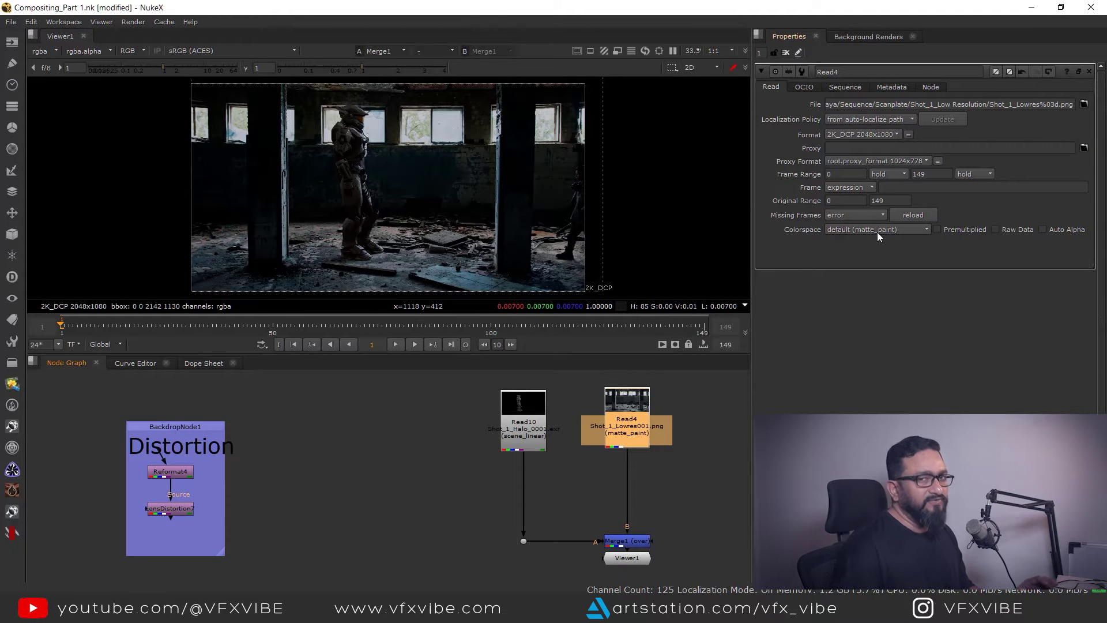
{"action": "mouse_move", "coordinate": [877, 232]}
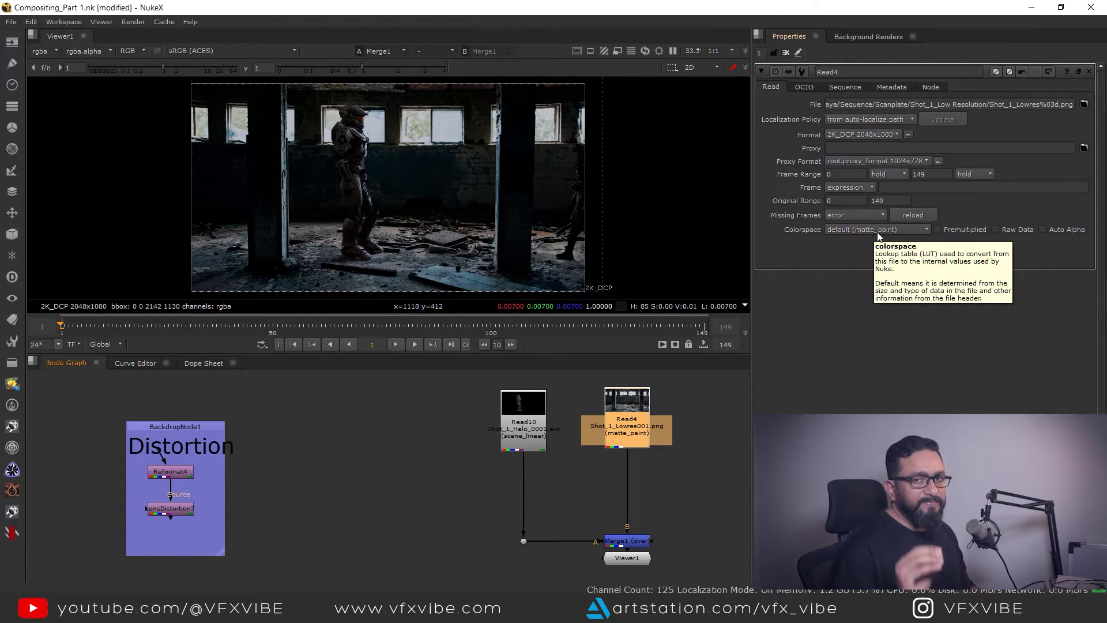
{"action": "scroll", "coordinate": [656, 434], "scroll_direction": "up", "scroll_amount": 5}
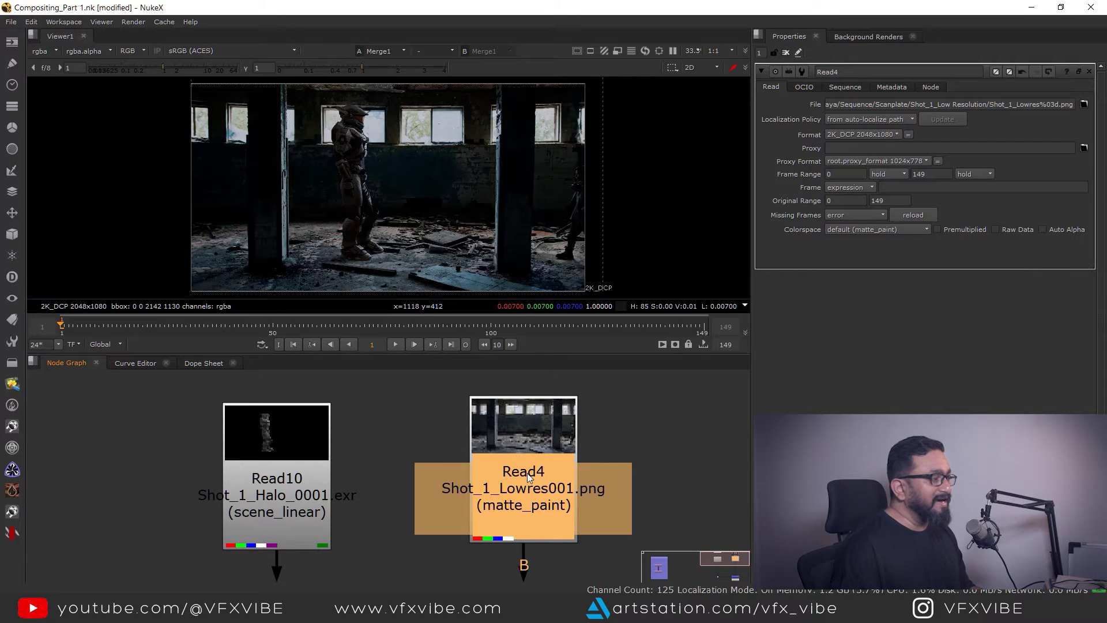
{"action": "scroll", "coordinate": [523, 472], "scroll_direction": "up", "scroll_amount": 1}
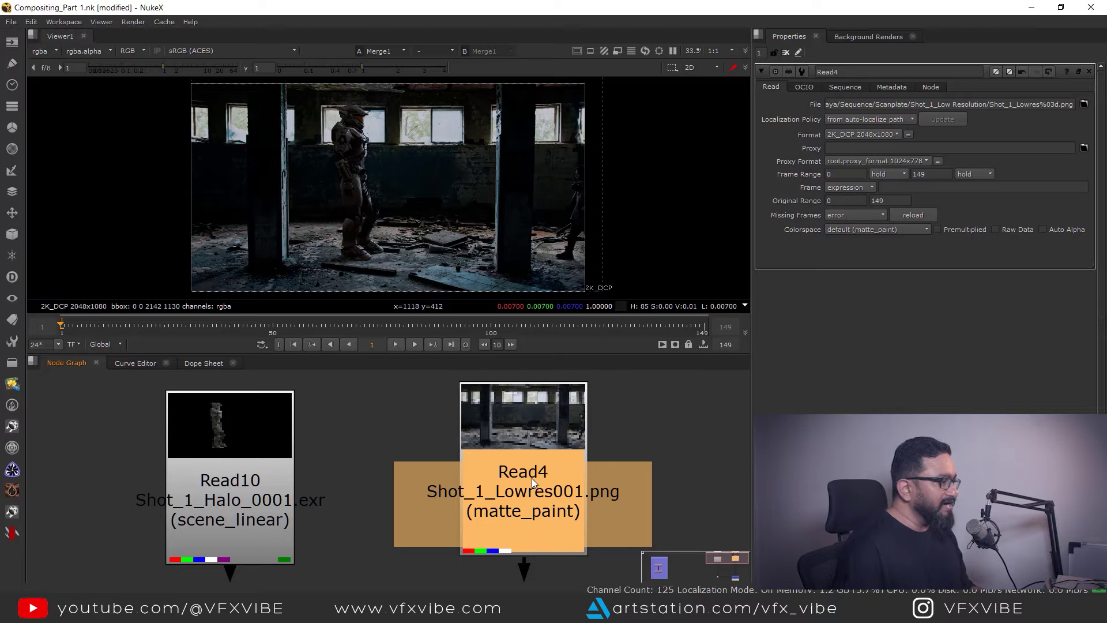
{"action": "left_click", "coordinate": [892, 228]}
{"action": "mouse_move", "coordinate": [938, 371]}
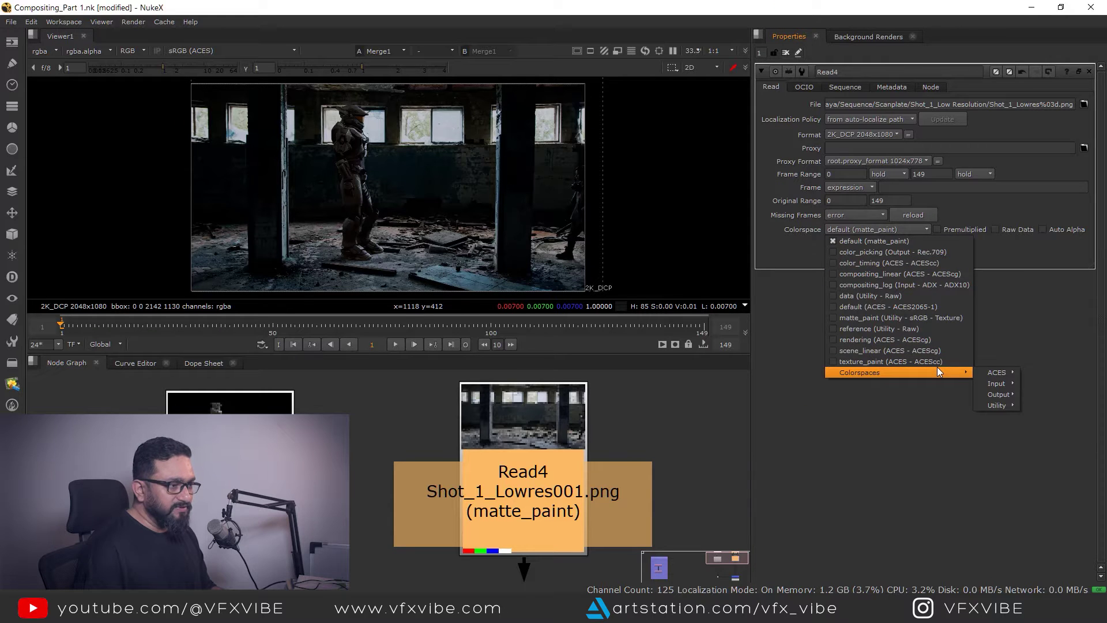
{"action": "mouse_move", "coordinate": [1004, 398]}
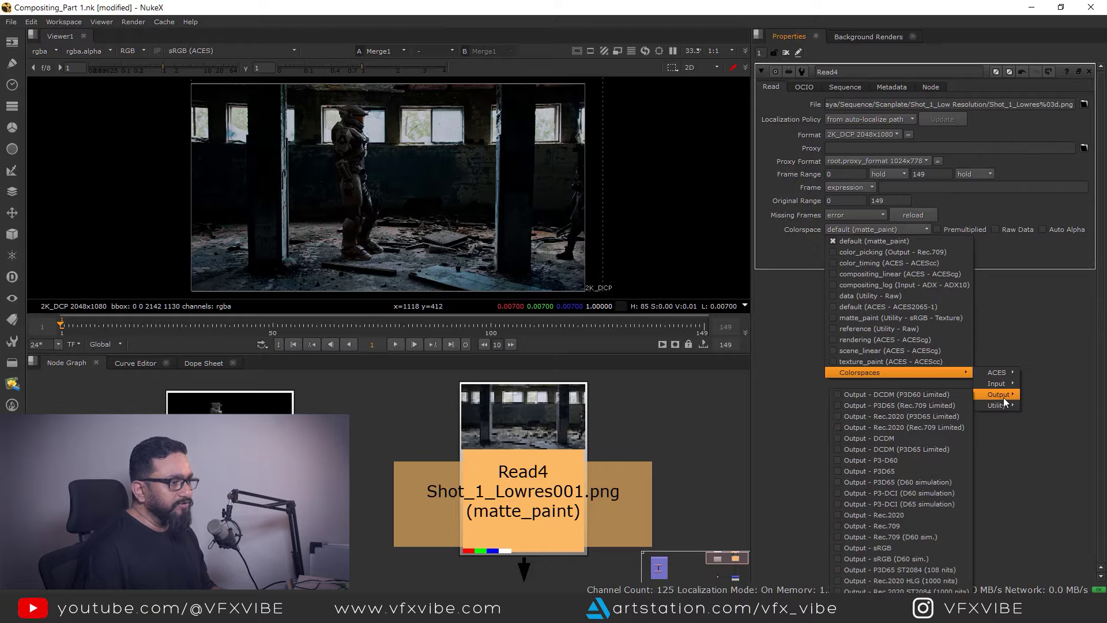
{"action": "left_click", "coordinate": [880, 548]}
Step: Go to the last frame, 149, and examine the merged character and plate in an enlarged view
{"action": "middle_click_drag", "start_coordinate": [444, 250], "coordinate": [575, 247]}
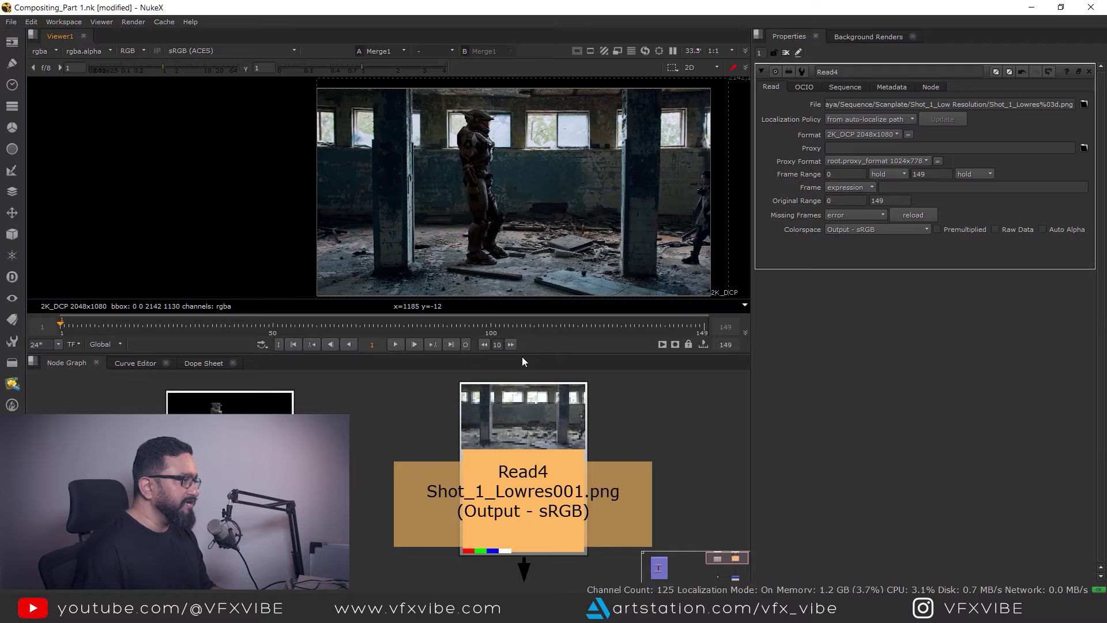
{"action": "left_click", "coordinate": [452, 345]}
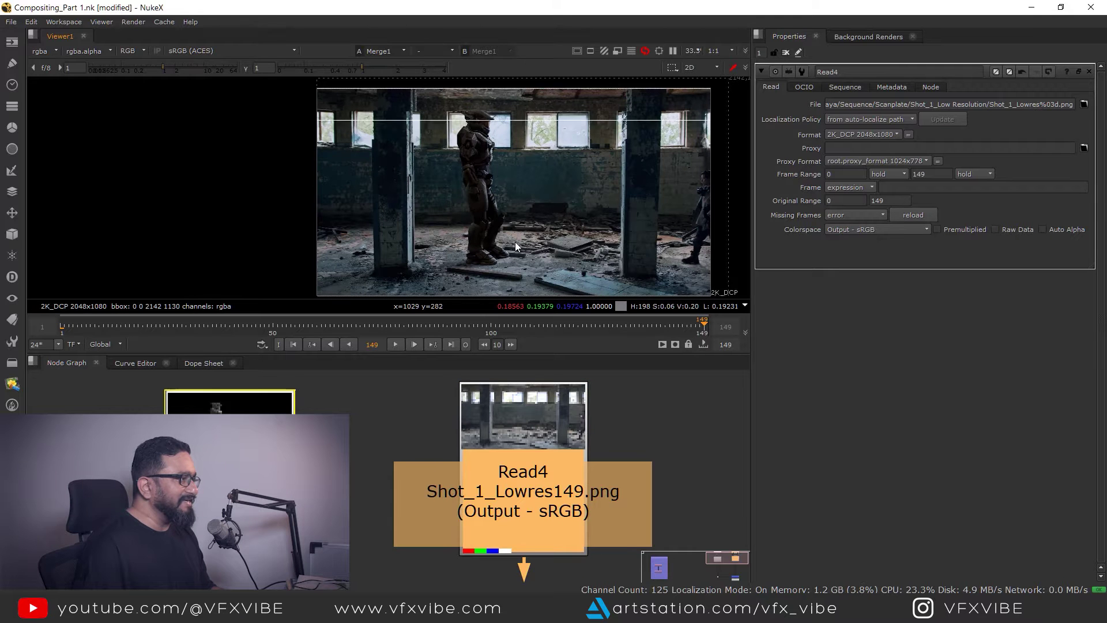
{"action": "key", "text": "space"}
{"action": "scroll", "coordinate": [621, 302], "scroll_direction": "up", "scroll_amount": 3}
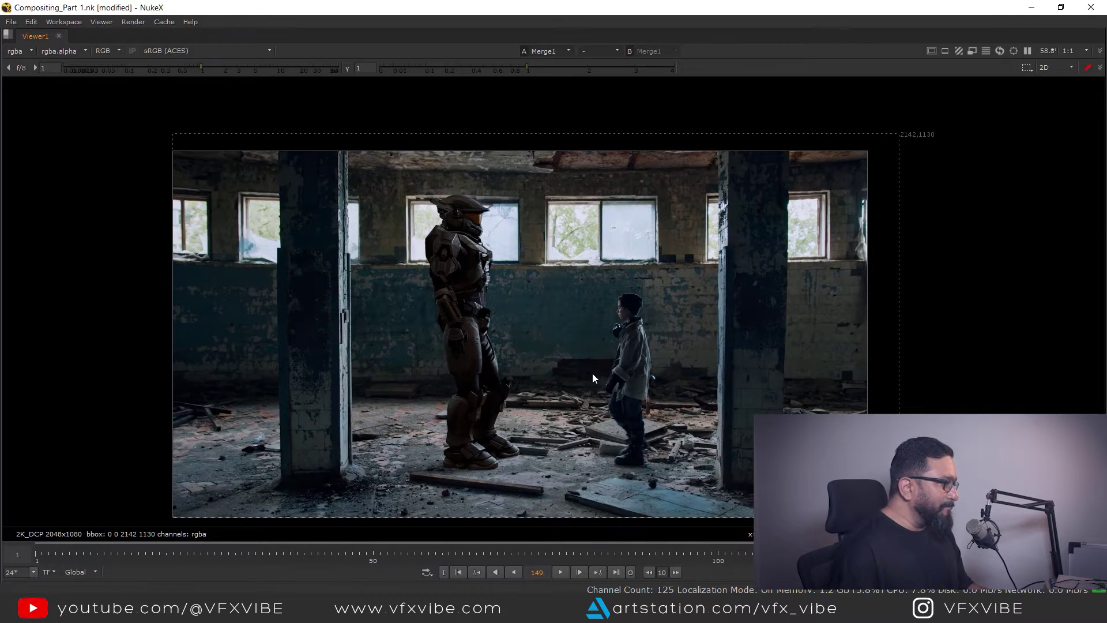
{"action": "key", "text": "space"}
{"action": "scroll", "coordinate": [539, 484], "scroll_direction": "down", "scroll_amount": 3}
{"action": "middle_click_drag", "start_coordinate": [492, 505], "coordinate": [643, 425]}
{"action": "scroll", "coordinate": [611, 443], "scroll_direction": "down", "scroll_amount": 3}
{"action": "scroll", "coordinate": [637, 421], "scroll_direction": "up", "scroll_amount": 3}
{"action": "middle_click_drag", "start_coordinate": [568, 417], "coordinate": [609, 452]}
{"action": "scroll", "coordinate": [534, 252], "scroll_direction": "down", "scroll_amount": 2}
{"action": "key", "text": "f"}
Step: Copy the Reformat and LensDistortion nodes from the Distortion backdrop and paste them near the Read10 branch
{"action": "left_click", "coordinate": [538, 431]}
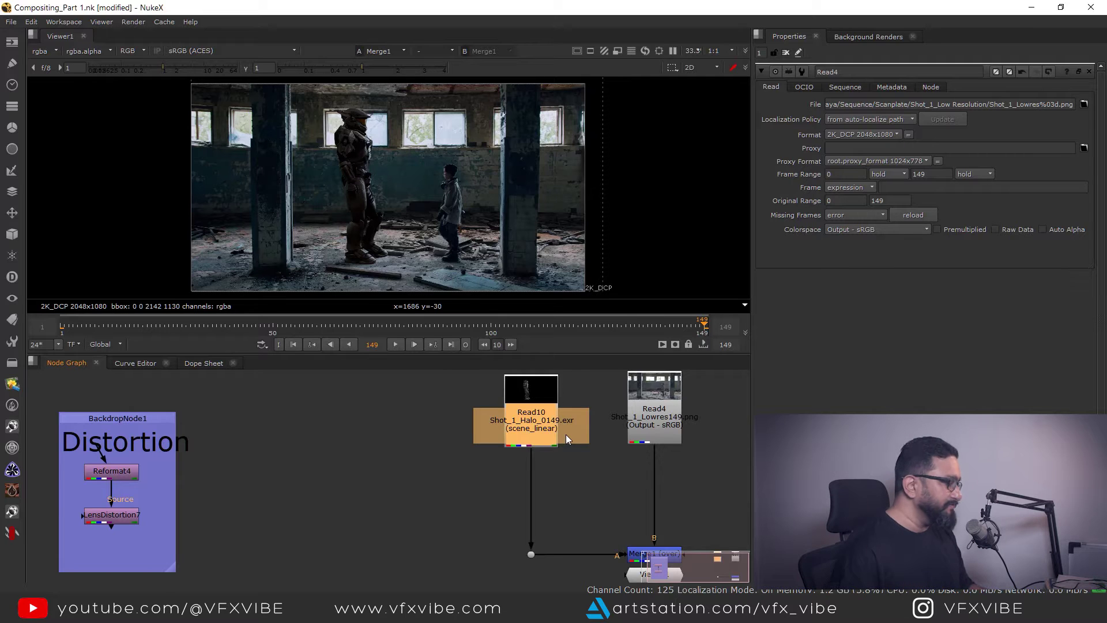
{"action": "middle_click_drag", "start_coordinate": [111, 513], "coordinate": [417, 475]}
{"action": "scroll", "coordinate": [417, 475], "scroll_direction": "up", "scroll_amount": 4}
{"action": "left_click", "coordinate": [417, 476]}
{"action": "scroll", "coordinate": [464, 444], "scroll_direction": "down", "scroll_amount": 5}
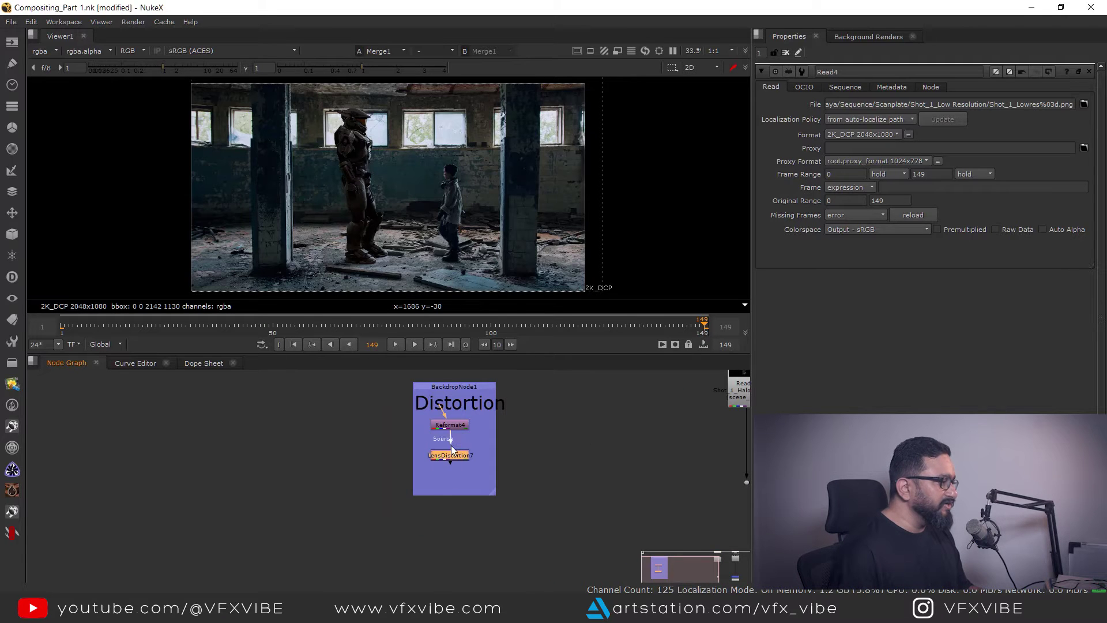
{"action": "scroll", "coordinate": [453, 450], "scroll_direction": "down", "scroll_amount": 3}
{"action": "left_click_drag", "start_coordinate": [406, 409], "coordinate": [497, 475]}
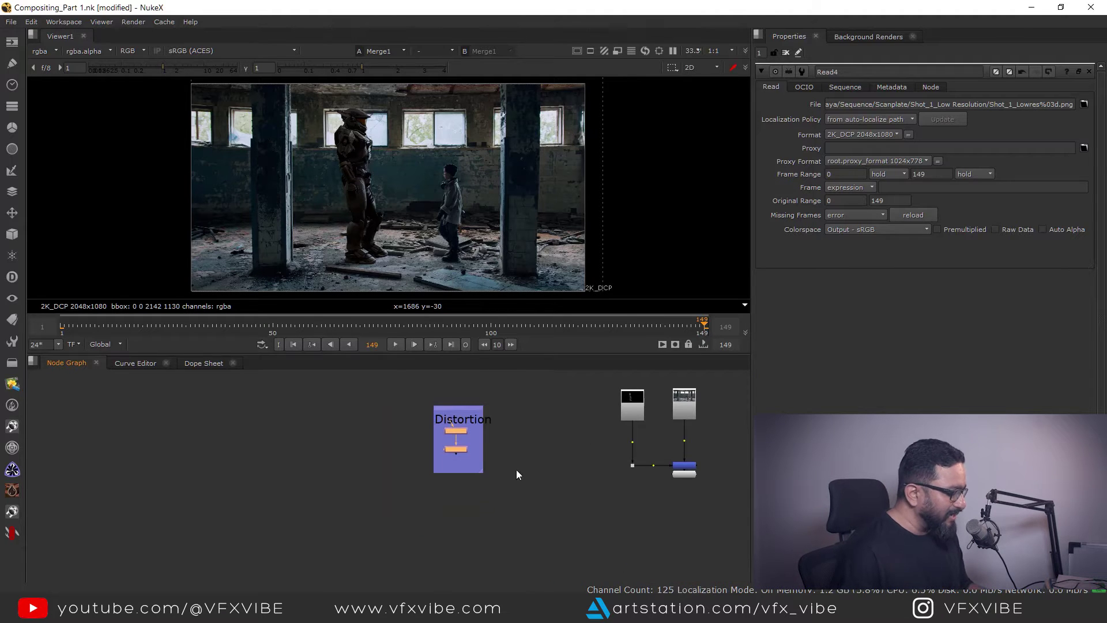
{"action": "scroll", "coordinate": [499, 485], "scroll_direction": "up", "scroll_amount": 5}
{"action": "key", "text": "ctrl+v"}
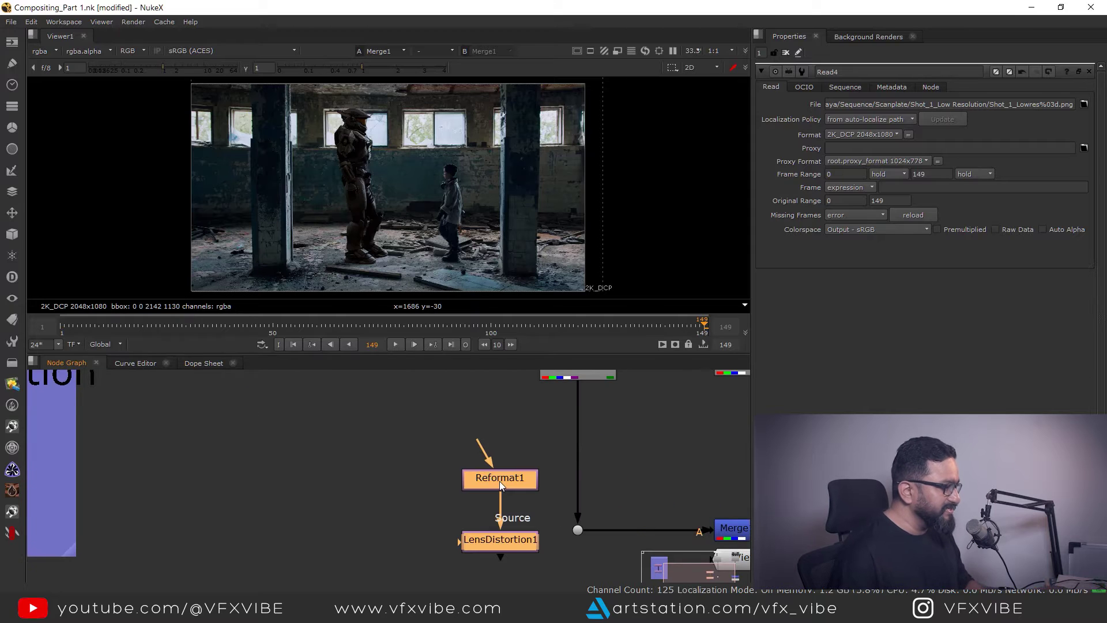
Step: Delete the pasted Reformat node, keeping only the copied LensDistortion node
{"action": "left_click", "coordinate": [516, 435]}
{"action": "left_click", "coordinate": [515, 482]}
{"action": "key", "text": "Delete"}
{"action": "middle_click_drag", "start_coordinate": [535, 473], "coordinate": [481, 508]}
{"action": "middle_click_drag", "start_coordinate": [607, 478], "coordinate": [497, 477]}
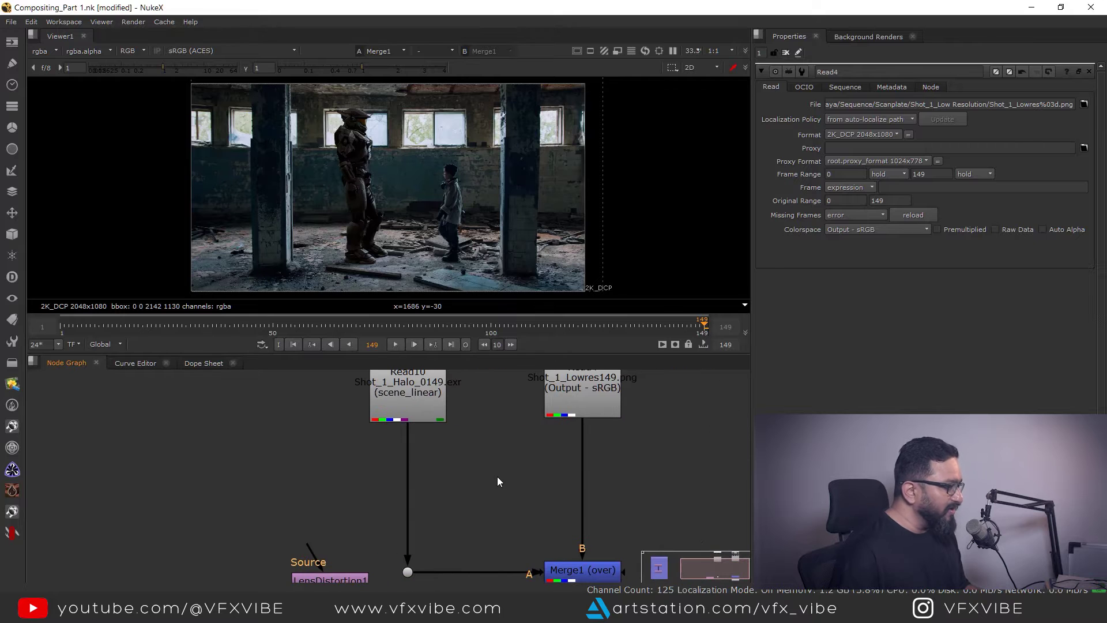
Step: Review the root project settings and select the Read4 plate node
{"action": "key", "text": "s"}
{"action": "left_click", "coordinate": [771, 85]}
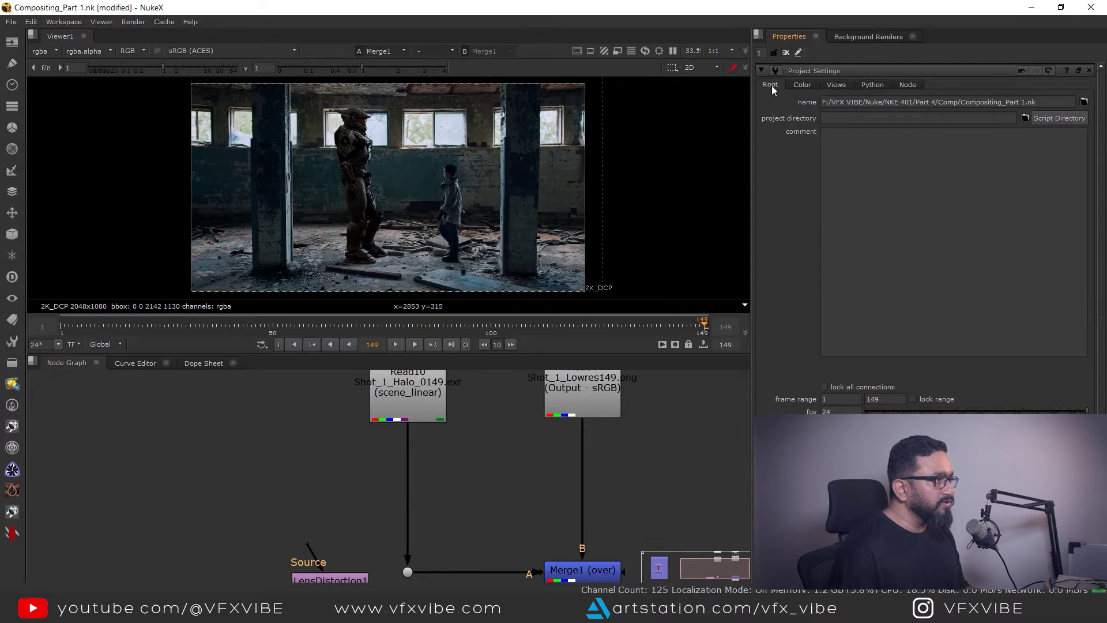
{"action": "middle_click_drag", "start_coordinate": [654, 435], "coordinate": [636, 478]}
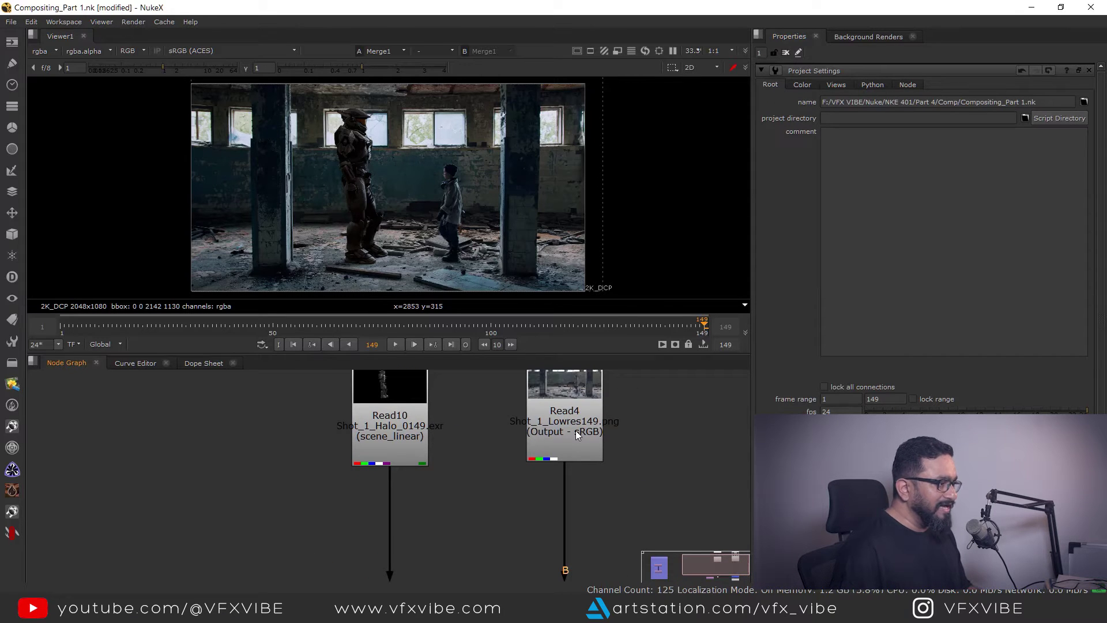
{"action": "left_click", "coordinate": [576, 430]}
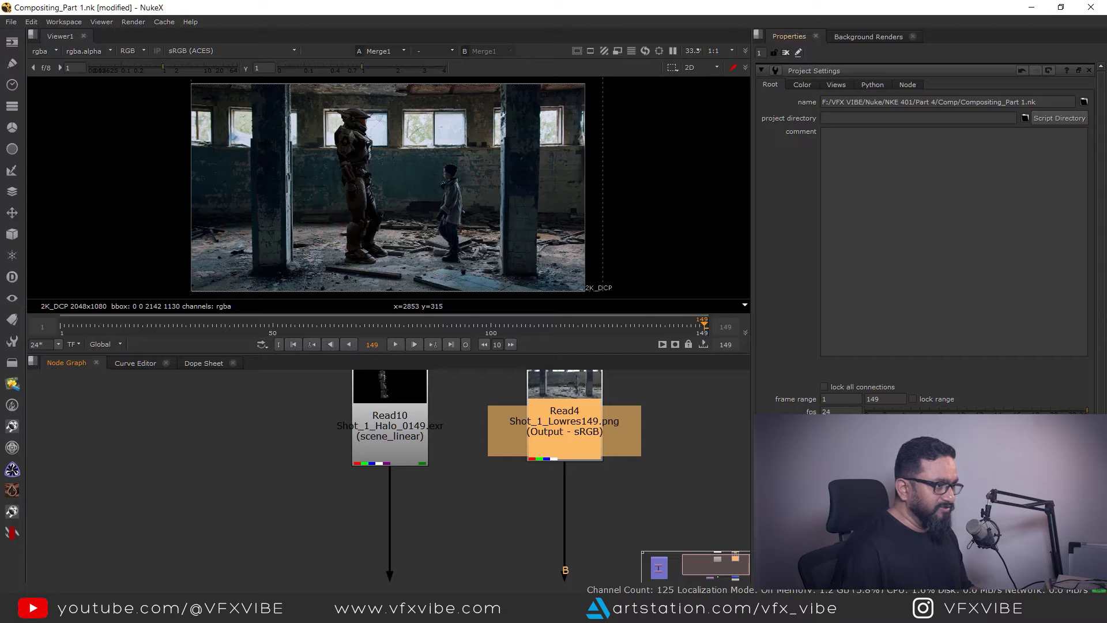
Step: Insert a Reformat node directly below the Read10 character render and show its output in the viewer
{"action": "middle_click_drag", "start_coordinate": [471, 496], "coordinate": [571, 483]}
{"action": "left_click", "coordinate": [571, 482]}
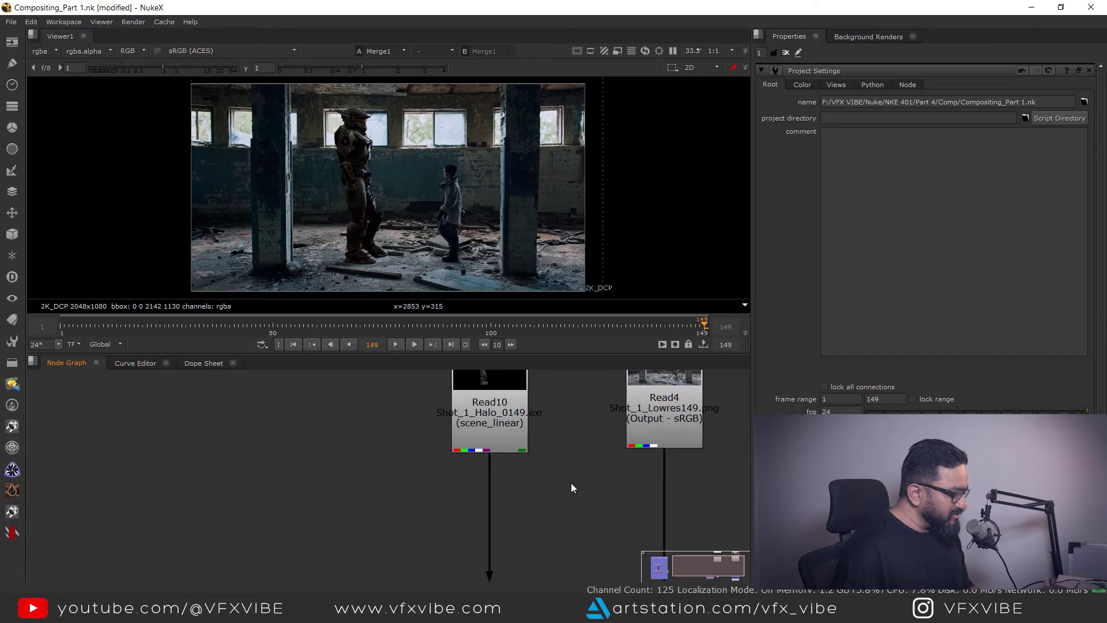
{"action": "key", "text": "Tab"}
{"action": "type", "text": "ref"}
{"action": "left_click", "coordinate": [492, 494]}
{"action": "left_click_drag", "start_coordinate": [551, 486], "coordinate": [500, 500]}
{"action": "key", "text": "1"}
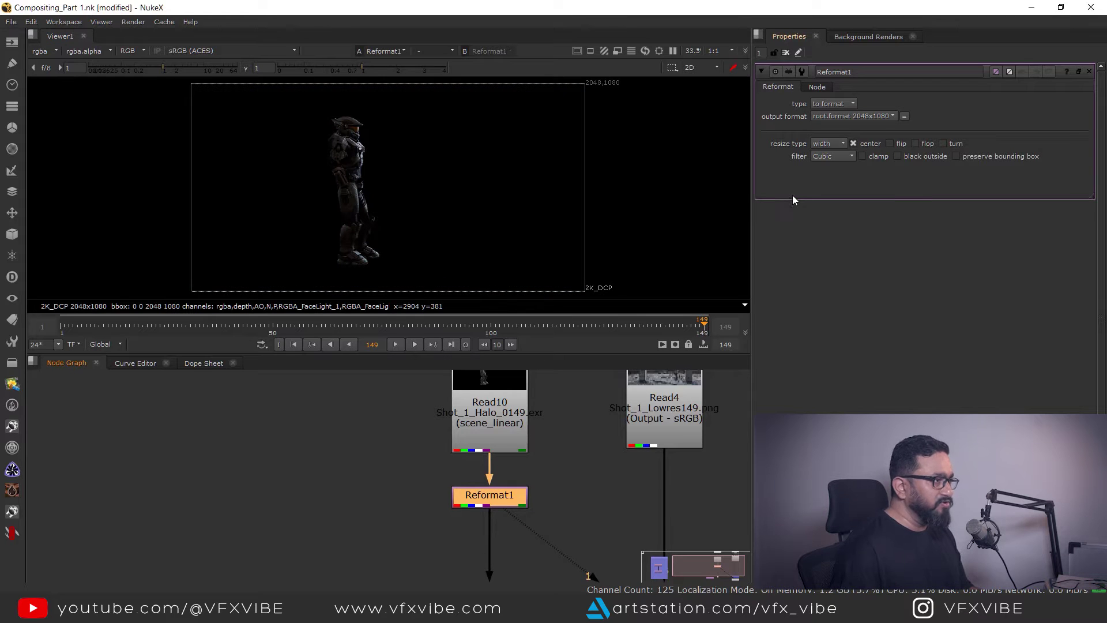
Step: Set the new Reformat node's resize type to none and enable preserve bounding box
{"action": "left_click", "coordinate": [824, 143]}
{"action": "left_click", "coordinate": [825, 132]}
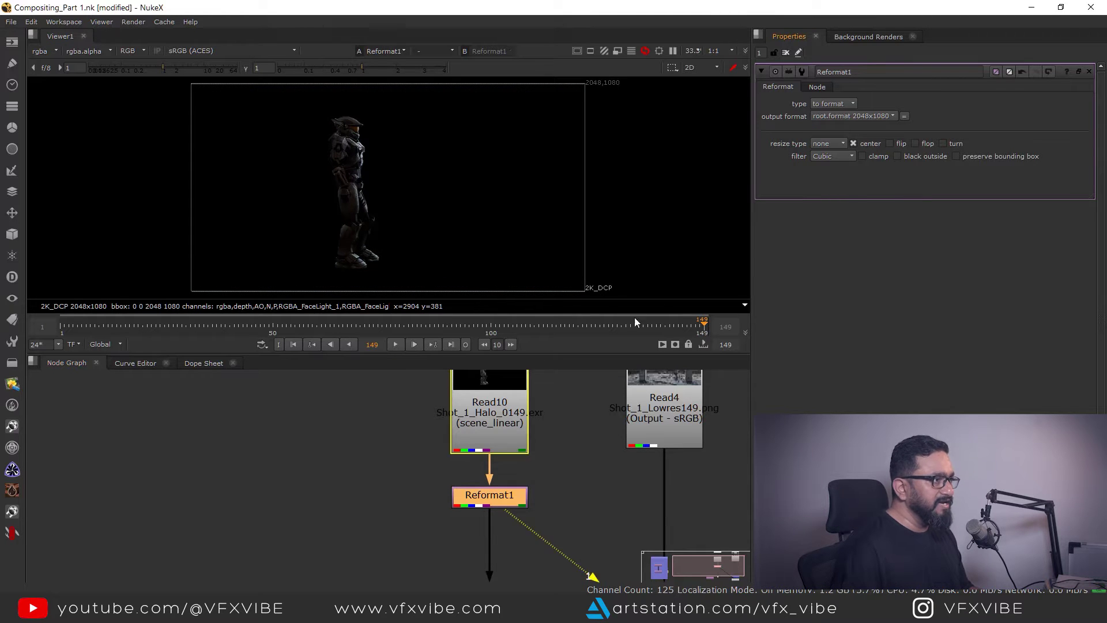
{"action": "left_click", "coordinate": [956, 156]}
Step: Move the copied LensDistortion node clear of the Read10 branch and open its properties
{"action": "scroll", "coordinate": [544, 494], "scroll_direction": "down", "scroll_amount": 4}
{"action": "middle_click_drag", "start_coordinate": [467, 531], "coordinate": [465, 470]}
{"action": "scroll", "coordinate": [465, 472], "scroll_direction": "up", "scroll_amount": 4}
{"action": "left_click_drag", "start_coordinate": [478, 518], "coordinate": [409, 485]}
{"action": "double_click", "coordinate": [409, 484]}
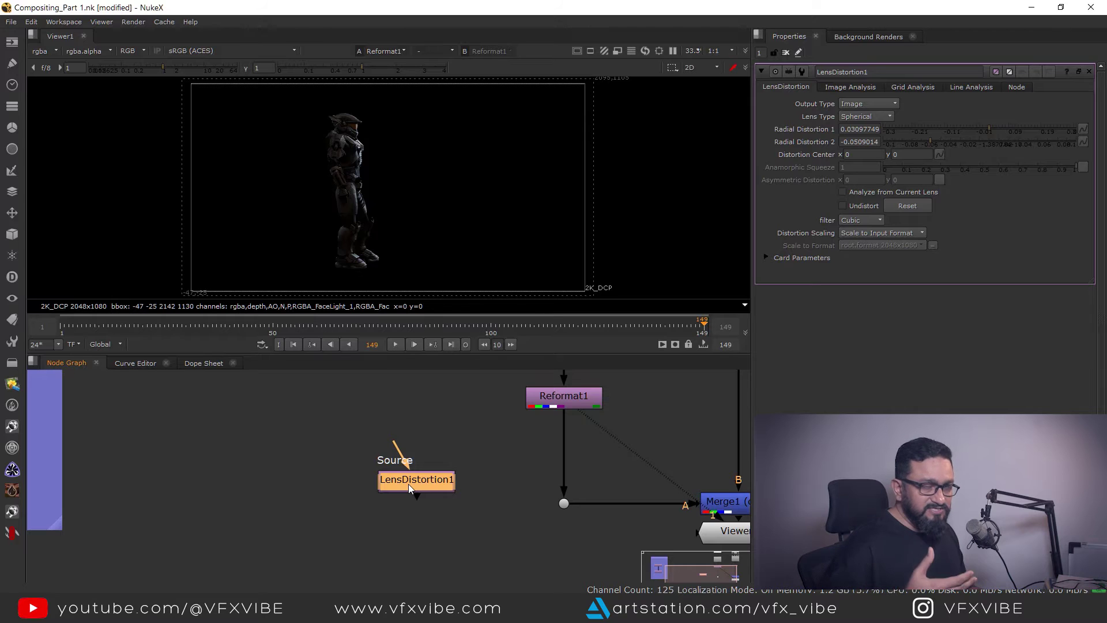
Step: Insert the LensDistortion node between Reformat1 and the dot leading into Merge1, and send its output to the viewer
{"action": "middle_click_drag", "start_coordinate": [482, 480], "coordinate": [455, 490]}
{"action": "left_click_drag", "start_coordinate": [387, 498], "coordinate": [541, 468]}
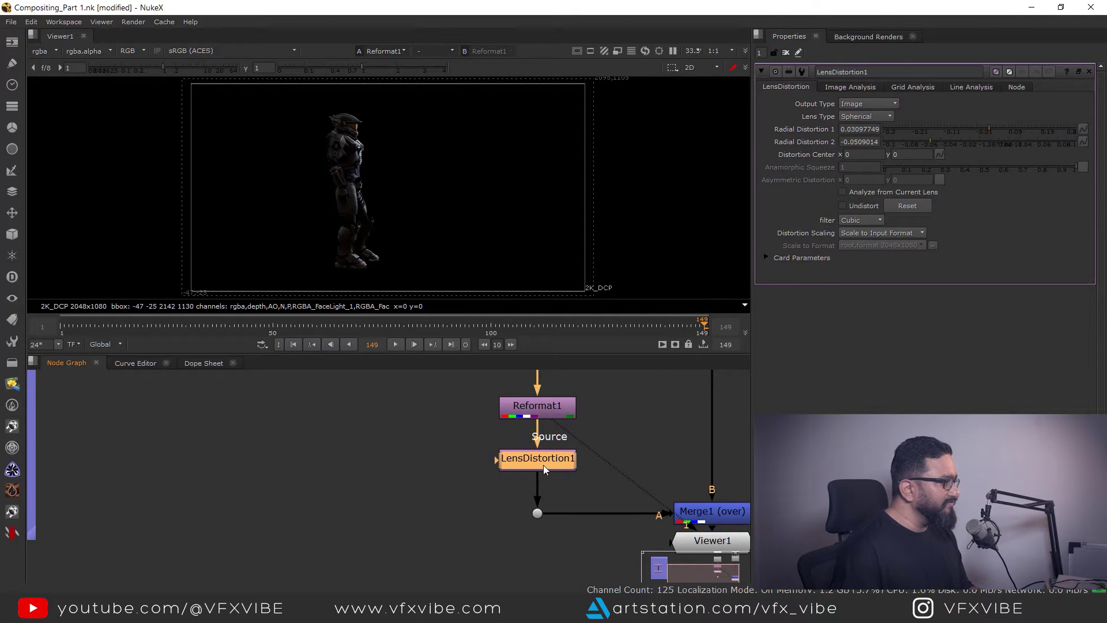
{"action": "key", "text": "1"}
Step: Compare the Reformat1 and LensDistortion1 outputs in the viewer, looking closely at the character's helmet
{"action": "left_click", "coordinate": [545, 408]}
{"action": "key", "text": "1"}
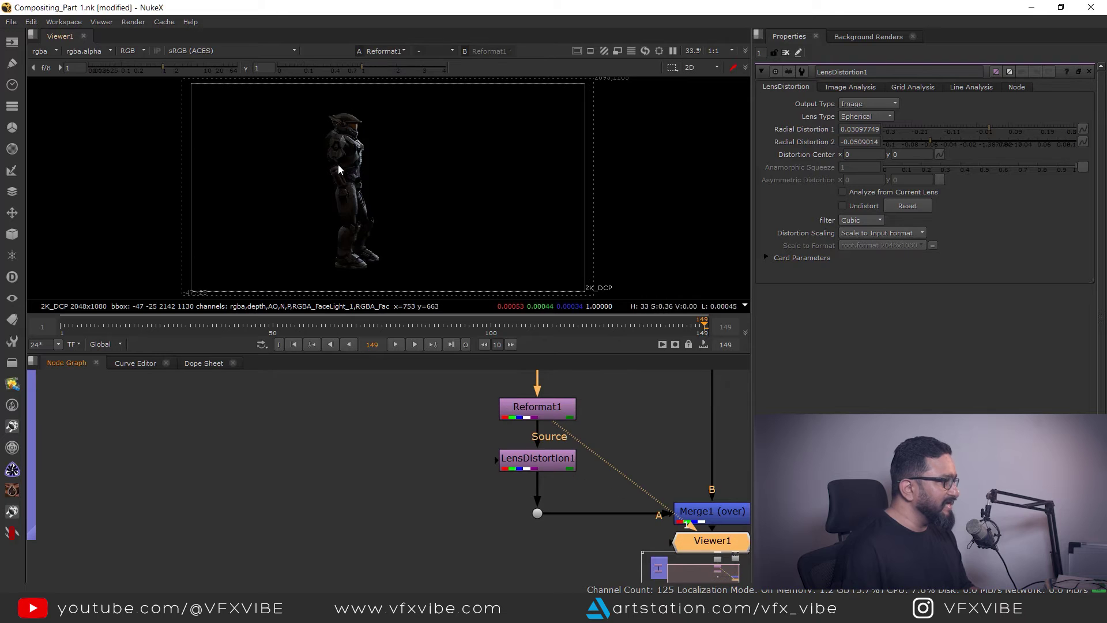
{"action": "middle_click_drag", "start_coordinate": [349, 144], "coordinate": [403, 189]}
{"action": "scroll", "coordinate": [403, 189], "scroll_direction": "up", "scroll_amount": 7}
{"action": "left_click", "coordinate": [532, 462]}
{"action": "key", "text": "2"}
{"action": "scroll", "coordinate": [442, 193], "scroll_direction": "up", "scroll_amount": 2}
{"action": "scroll", "coordinate": [442, 192], "scroll_direction": "up", "scroll_amount": 3}
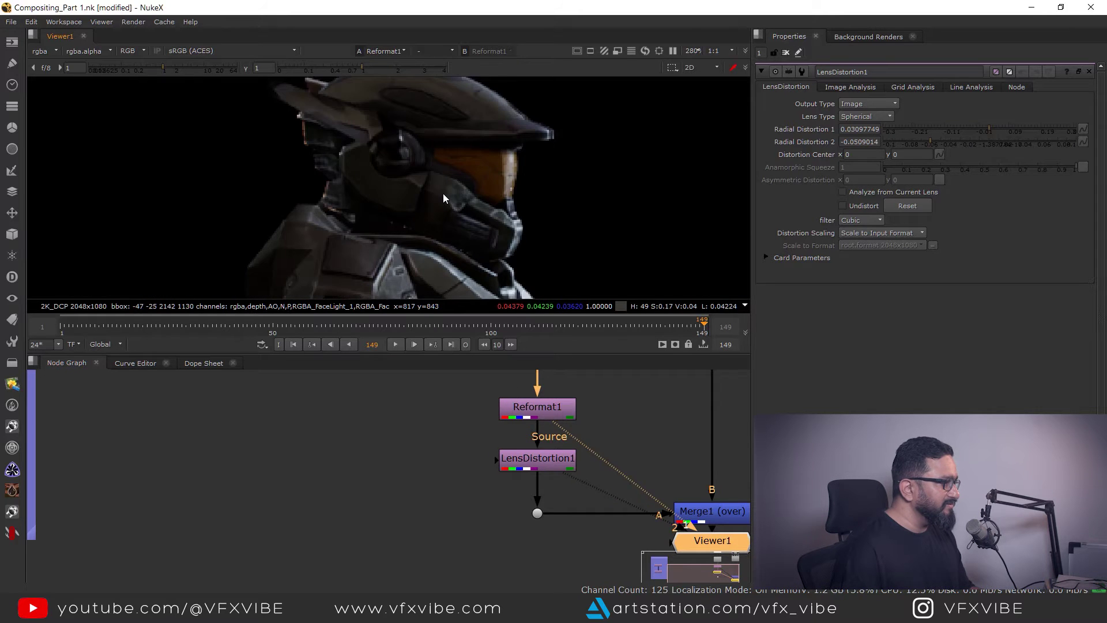
{"action": "scroll", "coordinate": [547, 499], "scroll_direction": "down", "scroll_amount": 4}
{"action": "scroll", "coordinate": [546, 499], "scroll_direction": "up", "scroll_amount": 4}
Step: Show the Merge1 composite in the viewer and inspect it enlarged
{"action": "left_click", "coordinate": [546, 500]}
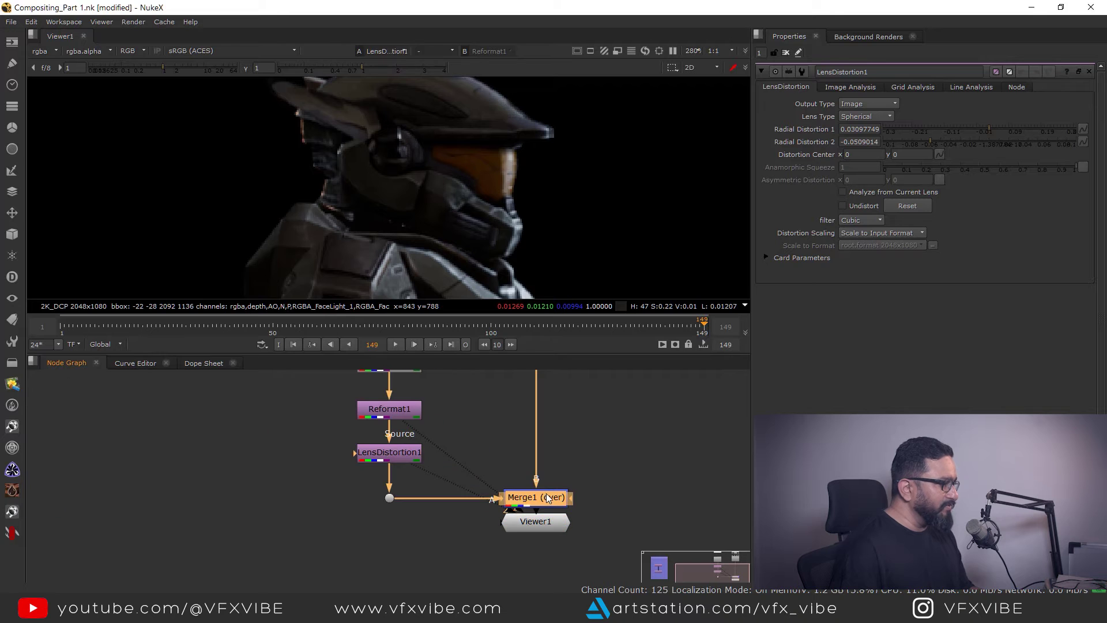
{"action": "key", "text": "1"}
{"action": "key", "text": "f"}
{"action": "middle_click_drag", "start_coordinate": [422, 224], "coordinate": [481, 244]}
{"action": "key", "text": "space"}
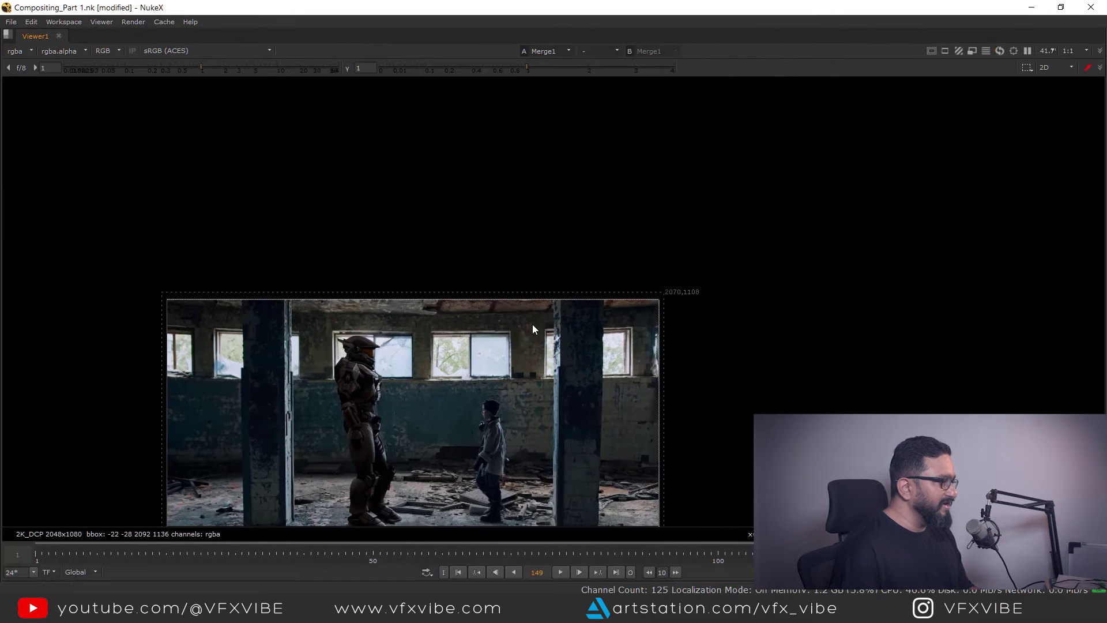
{"action": "scroll", "coordinate": [582, 340], "scroll_direction": "up", "scroll_amount": 5}
Step: Toggle Reformat1 and LensDistortion1 off and on to compare the character's placement and distortion in the composite
{"action": "key", "text": "space"}
{"action": "left_click_drag", "start_coordinate": [331, 386], "coordinate": [462, 476]}
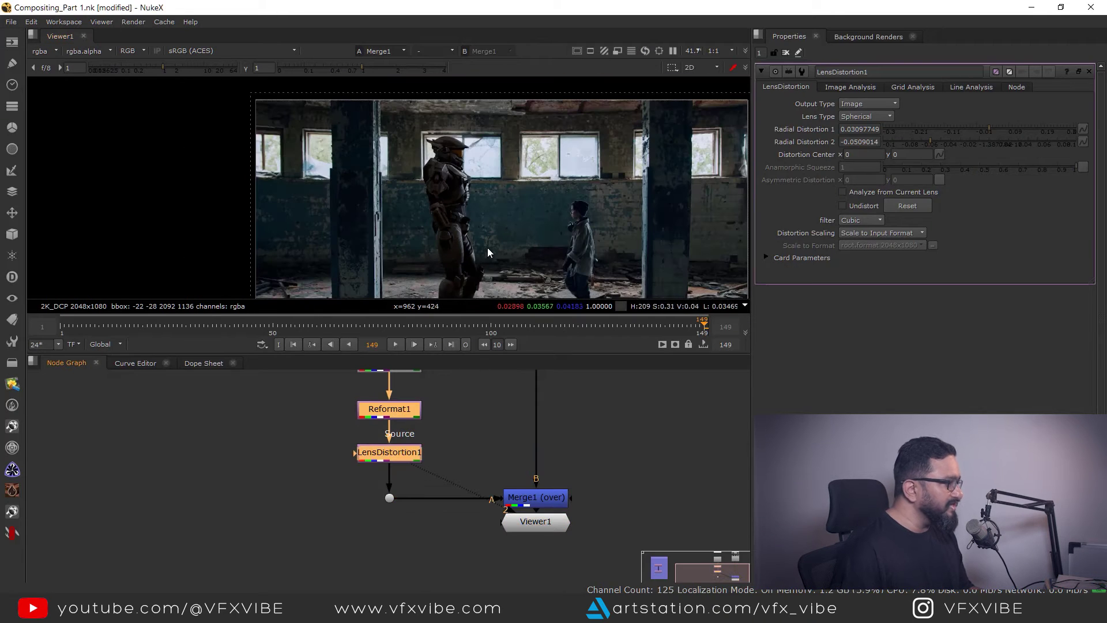
{"action": "key", "text": "d"}
{"action": "key", "text": "d"}
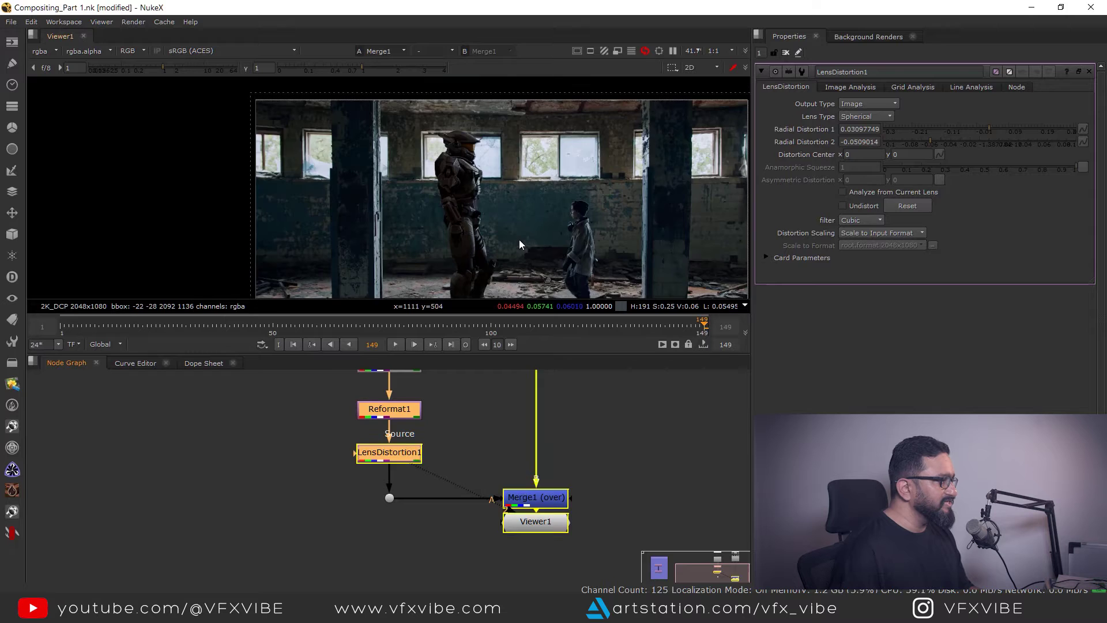
{"action": "scroll", "coordinate": [589, 151], "scroll_direction": "down", "scroll_amount": 2}
{"action": "middle_click_drag", "start_coordinate": [588, 150], "coordinate": [581, 199]}
{"action": "key", "text": "d"}
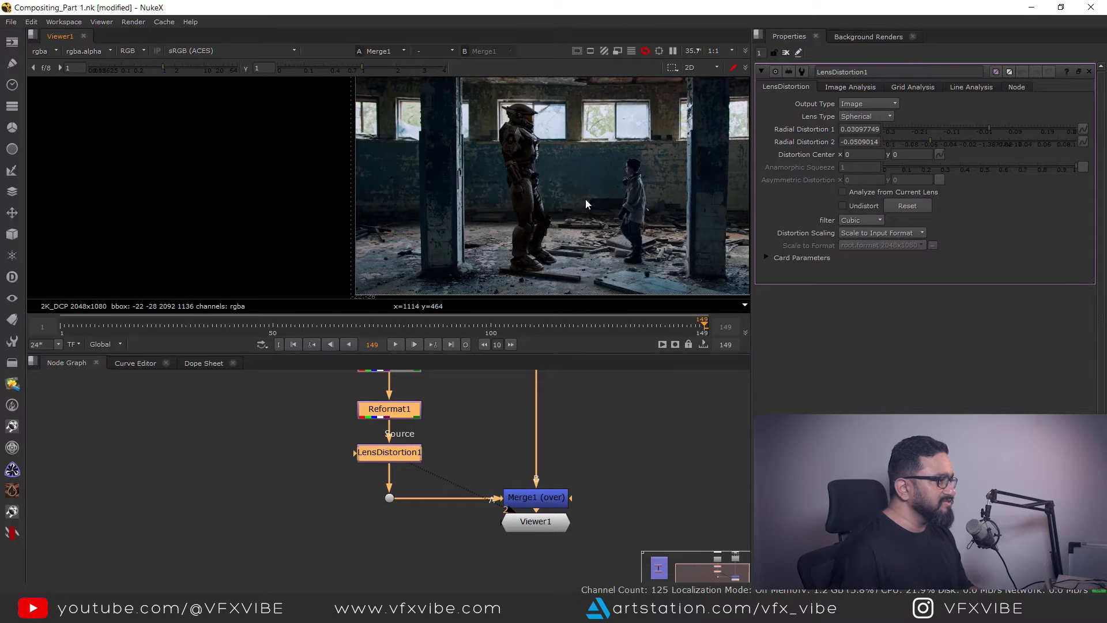
{"action": "key", "text": "d"}
{"action": "key", "text": "d"}
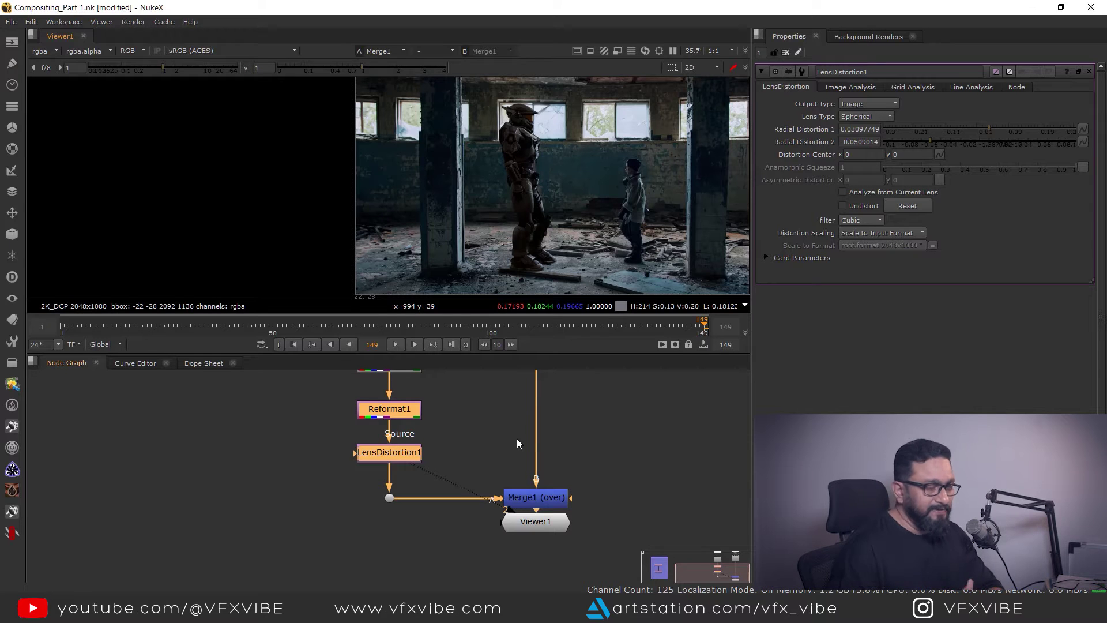
Step: Extract Reformat1 and LensDistortion1 from the Read10 branch and place them beside the Distortion backdrop
{"action": "middle_click_drag", "start_coordinate": [337, 454], "coordinate": [375, 515]}
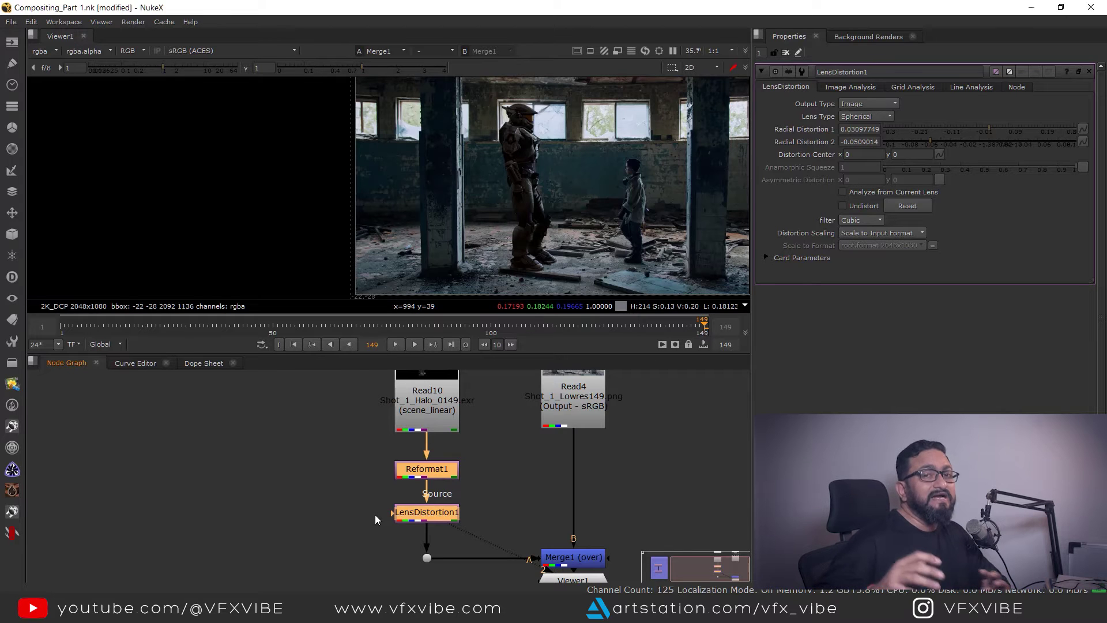
{"action": "middle_click", "coordinate": [375, 514]}
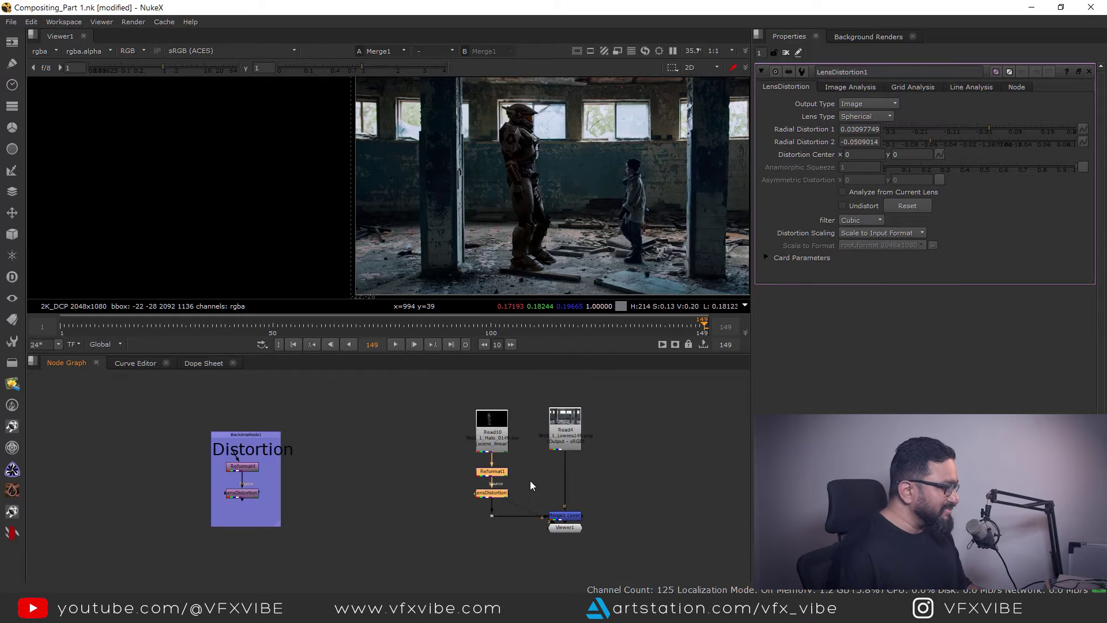
{"action": "scroll", "coordinate": [531, 480], "scroll_direction": "up", "scroll_amount": 3}
{"action": "left_click_drag", "start_coordinate": [526, 440], "coordinate": [405, 525]}
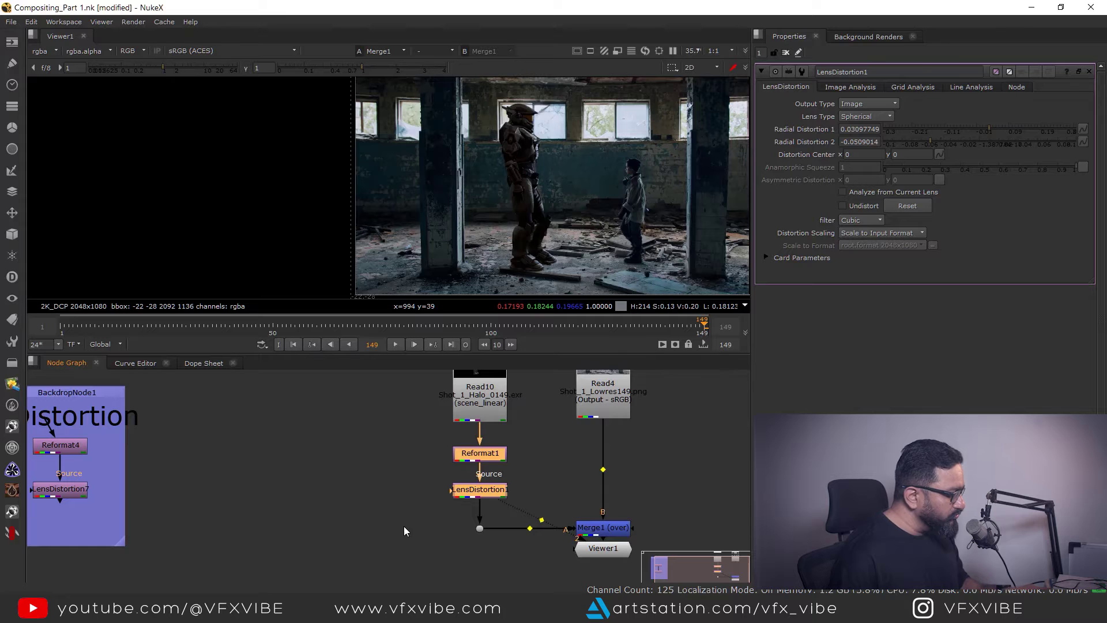
{"action": "key", "text": "ctrl+shift+x"}
{"action": "left_click_drag", "start_coordinate": [527, 457], "coordinate": [177, 452]}
Step: Delete the Merge1 node and its dot from below the two Read nodes
{"action": "scroll", "coordinate": [306, 478], "scroll_direction": "down", "scroll_amount": 2}
{"action": "left_click_drag", "start_coordinate": [386, 485], "coordinate": [572, 528]}
{"action": "key", "text": "Delete"}
{"action": "scroll", "coordinate": [554, 528], "scroll_direction": "up", "scroll_amount": 2}
Step: Add a LayerContactSheet node, connect it to Read10, and fit its output in the viewer
{"action": "left_click", "coordinate": [518, 511]}
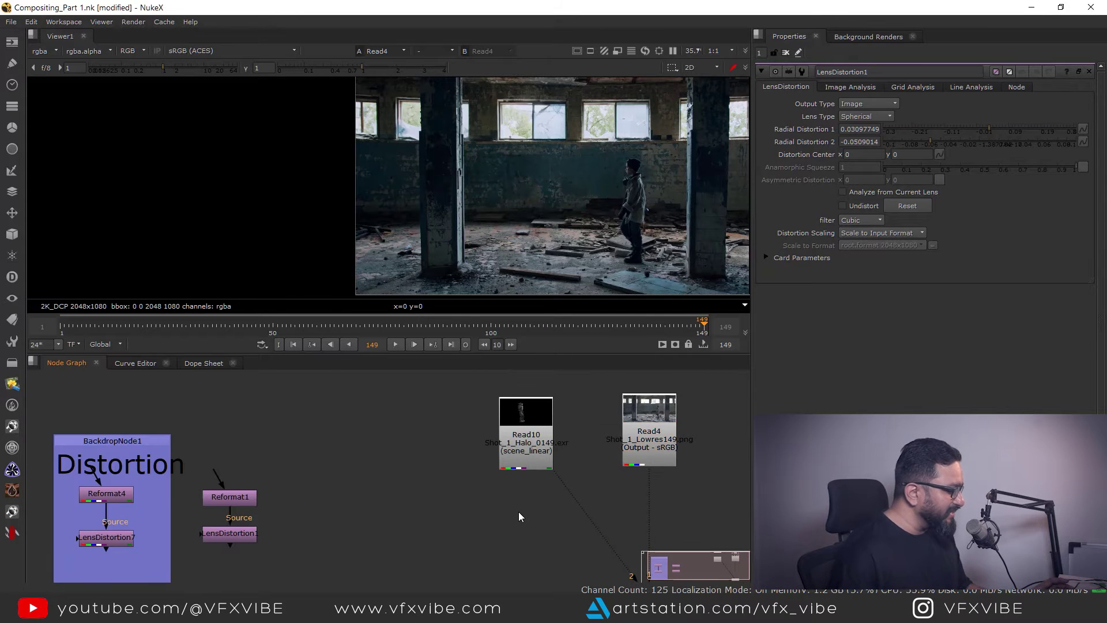
{"action": "key", "text": "Tab"}
{"action": "type", "text": "lay"}
{"action": "left_click", "coordinate": [439, 523]}
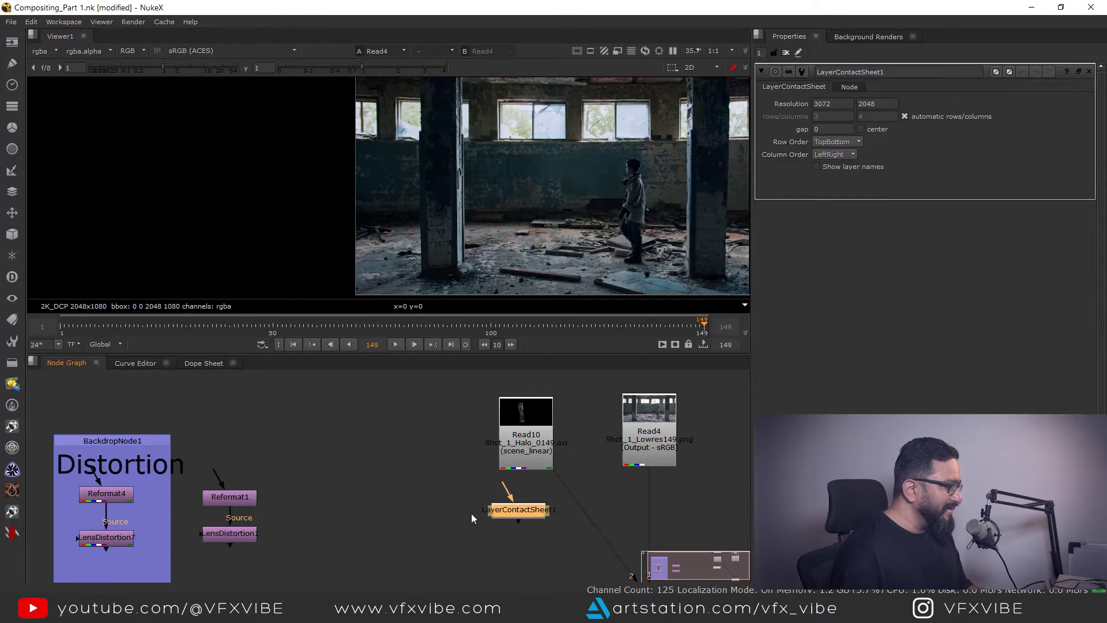
{"action": "left_click_drag", "start_coordinate": [510, 513], "coordinate": [524, 540]}
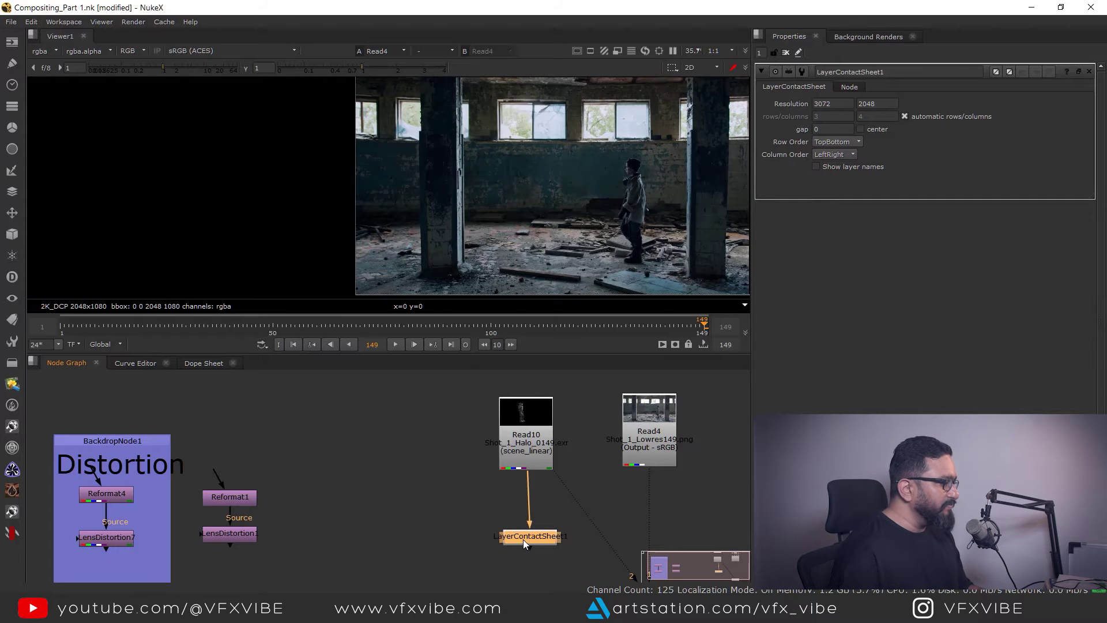
{"action": "key", "text": "1"}
{"action": "key", "text": "f"}
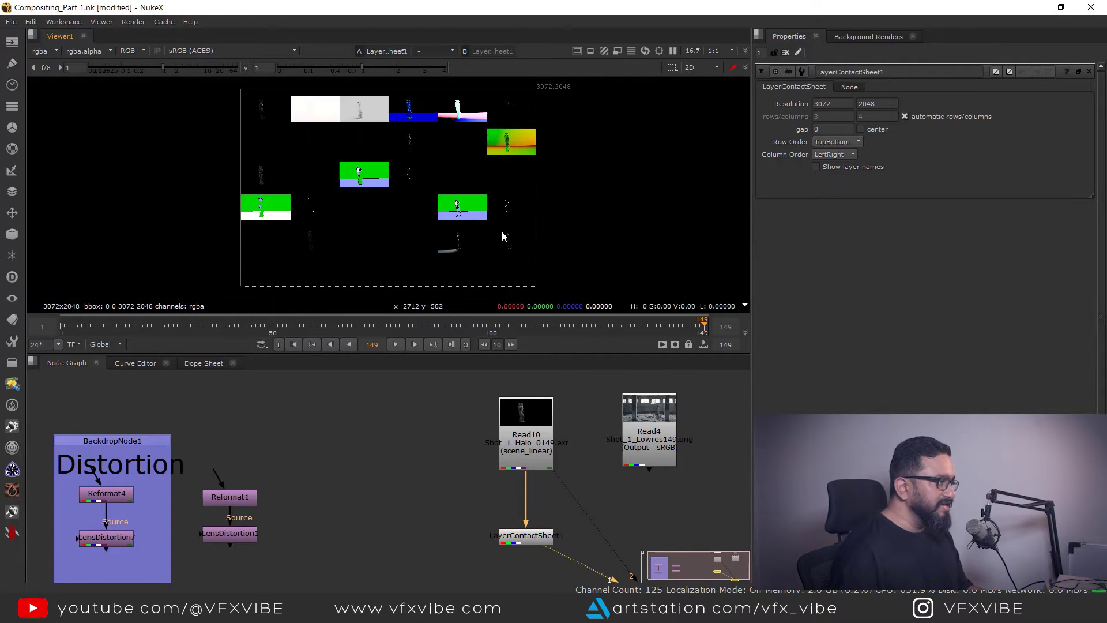
Step: Turn on layer names and centering for the contact sheet and enlarge the viewer to full size
{"action": "left_click", "coordinate": [816, 167]}
{"action": "left_click", "coordinate": [860, 129]}
{"action": "key", "text": "space"}
{"action": "scroll", "coordinate": [640, 398], "scroll_direction": "up", "scroll_amount": 7}
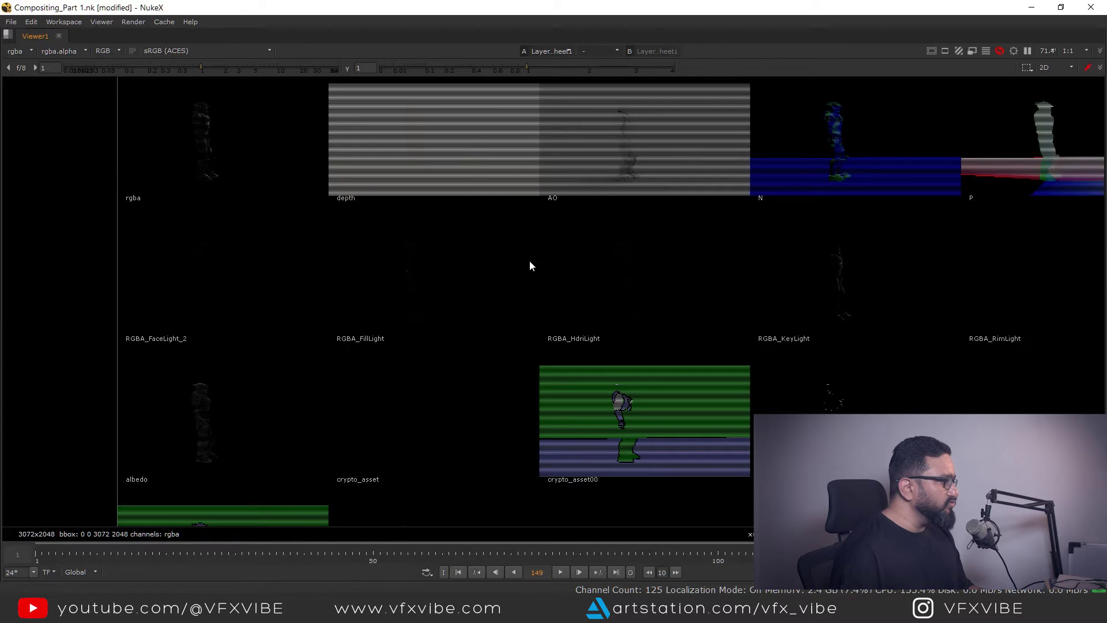
Step: Examine the depth, AO, N and P passes in the top row of the contact sheet
{"action": "left_click_drag", "start_coordinate": [555, 241], "coordinate": [484, 296], "text": "ctrl+shift"}
{"action": "middle_click_drag", "start_coordinate": [703, 273], "coordinate": [601, 292]}
{"action": "scroll", "coordinate": [611, 271], "scroll_direction": "up", "scroll_amount": 1}
{"action": "middle_click_drag", "start_coordinate": [602, 345], "coordinate": [381, 356]}
{"action": "scroll", "coordinate": [645, 282], "scroll_direction": "up", "scroll_amount": 2}
{"action": "middle_click_drag", "start_coordinate": [870, 353], "coordinate": [583, 390]}
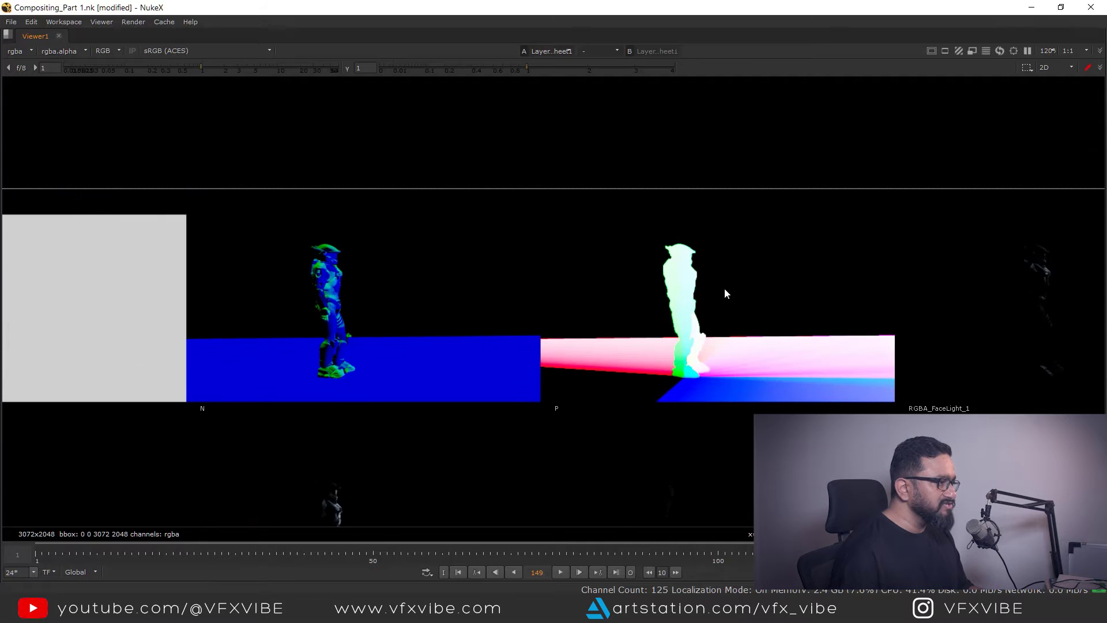
{"action": "scroll", "coordinate": [643, 376], "scroll_direction": "down", "scroll_amount": 8}
{"action": "scroll", "coordinate": [898, 312], "scroll_direction": "up", "scroll_amount": 5}
{"action": "left_click_drag", "start_coordinate": [926, 308], "coordinate": [762, 423]}
{"action": "middle_click_drag", "start_coordinate": [611, 405], "coordinate": [862, 367]}
{"action": "left_click_drag", "start_coordinate": [871, 290], "coordinate": [743, 402]}
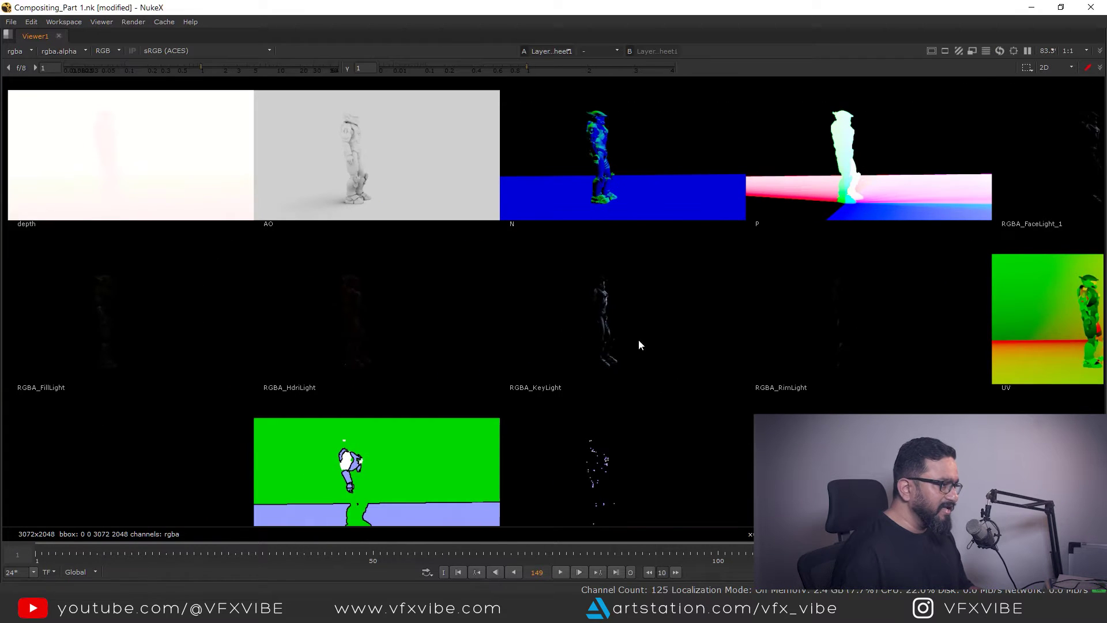
Step: Raise the viewer gain to 10 to inspect the key and rim light passes, and reset it to 1
{"action": "scroll", "coordinate": [585, 350], "scroll_direction": "up", "scroll_amount": 4}
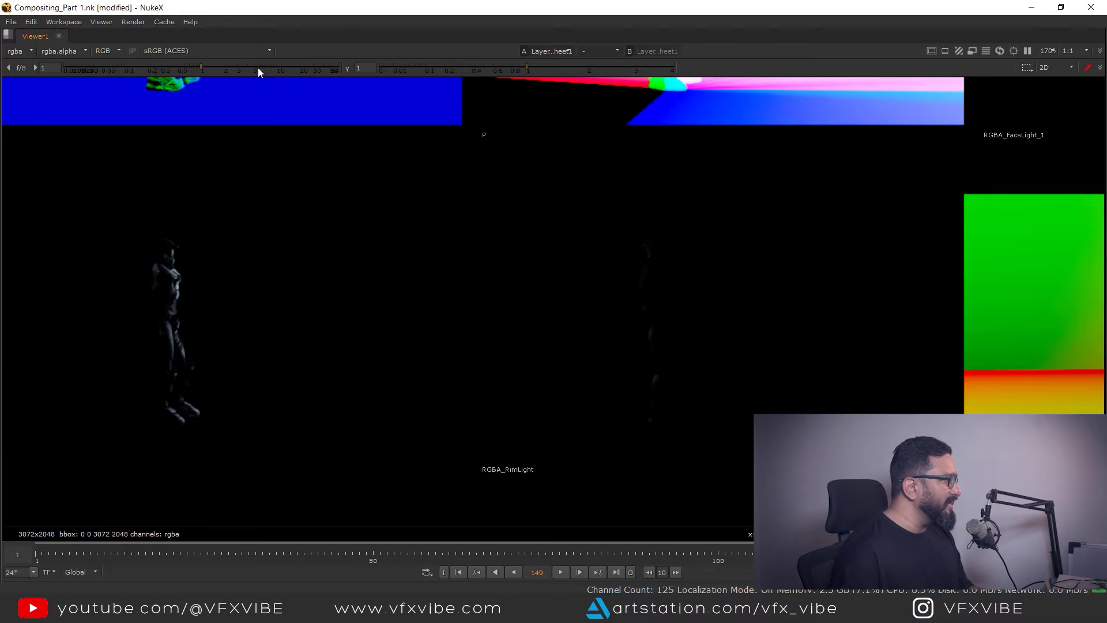
{"action": "left_click_drag", "start_coordinate": [206, 68], "coordinate": [278, 80]}
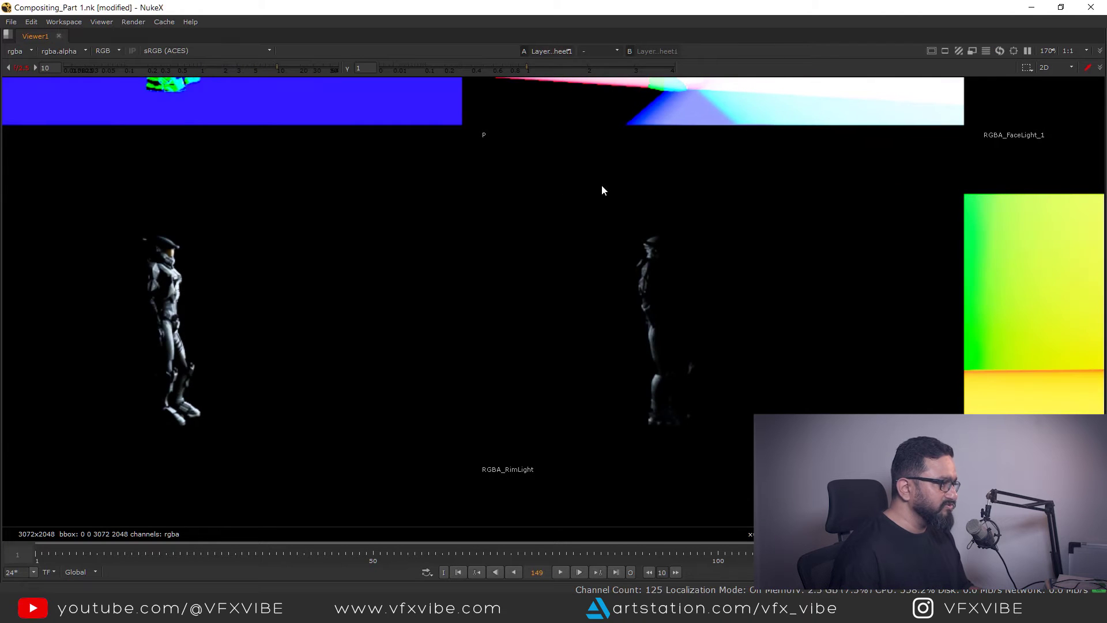
{"action": "left_click", "coordinate": [294, 69], "text": "ctrl"}
{"action": "scroll", "coordinate": [466, 381], "scroll_direction": "down", "scroll_amount": 3}
{"action": "middle_click_drag", "start_coordinate": [474, 399], "coordinate": [857, 344]}
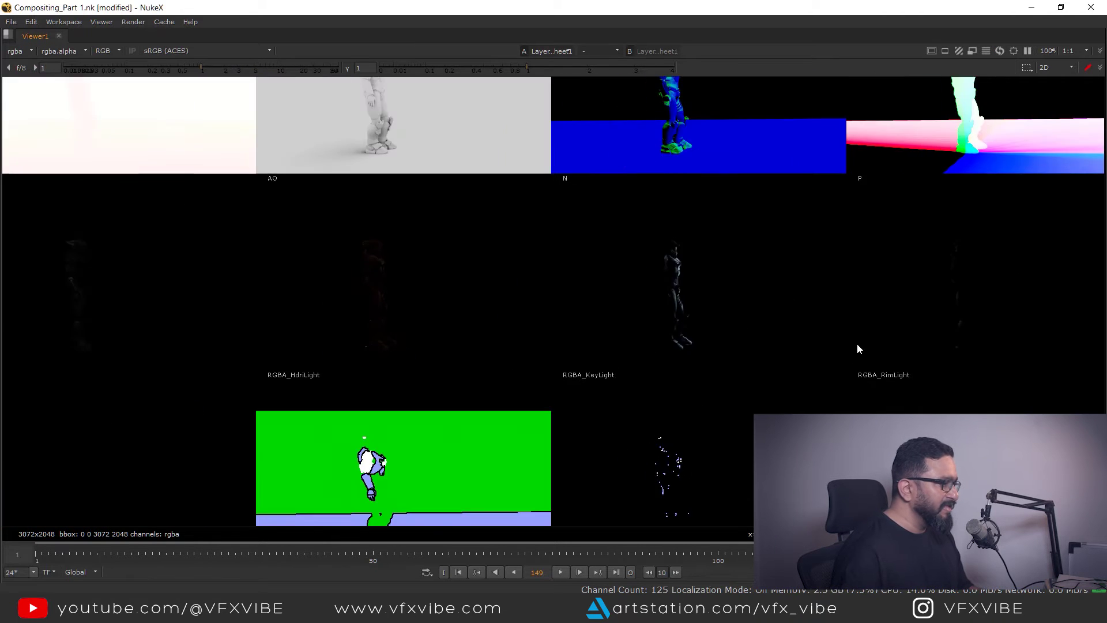
Step: Raise the viewer gain to 15 to inspect the FaceLight_2, FillLight, HdriLight and albedo passes, and reset it to 1
{"action": "scroll", "coordinate": [729, 317], "scroll_direction": "up", "scroll_amount": 1}
{"action": "mouse_move", "coordinate": [739, 225]}
{"action": "left_mouse_down"}
{"action": "mouse_move", "coordinate": [574, 357]}
{"action": "mouse_move", "coordinate": [519, 372]}
{"action": "left_mouse_up"}
{"action": "scroll", "coordinate": [489, 377], "scroll_direction": "down", "scroll_amount": 2}
{"action": "middle_click_drag", "start_coordinate": [678, 378], "coordinate": [911, 368]}
{"action": "scroll", "coordinate": [649, 337], "scroll_direction": "up", "scroll_amount": 2}
{"action": "left_click_drag", "start_coordinate": [640, 258], "coordinate": [405, 401]}
{"action": "middle_click_drag", "start_coordinate": [550, 391], "coordinate": [976, 359]}
{"action": "left_click_drag", "start_coordinate": [654, 265], "coordinate": [508, 364]}
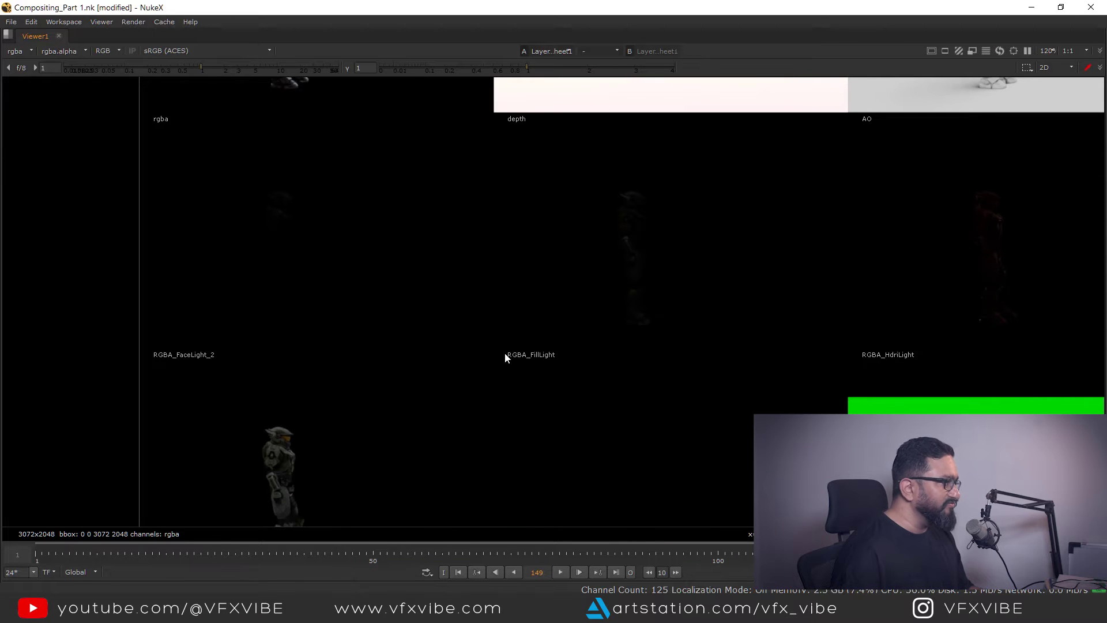
{"action": "left_click_drag", "start_coordinate": [219, 67], "coordinate": [290, 79]}
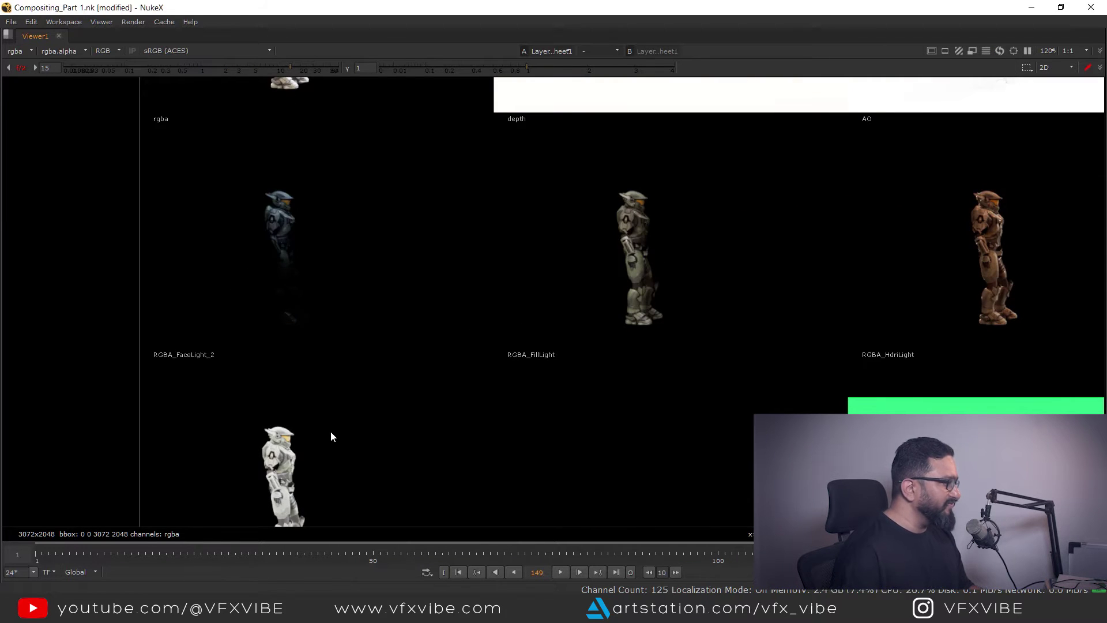
{"action": "middle_click_drag", "start_coordinate": [330, 431], "coordinate": [316, 301]}
{"action": "scroll", "coordinate": [605, 352], "scroll_direction": "down", "scroll_amount": 2}
{"action": "left_click_drag", "start_coordinate": [627, 347], "coordinate": [531, 398]}
{"action": "left_click", "coordinate": [201, 68]}
Step: Examine the cryptomatte, shadow matte, specular, diffuse and motion vector passes, ending with an overview of the whole contact sheet
{"action": "scroll", "coordinate": [605, 353], "scroll_direction": "down", "scroll_amount": 4}
{"action": "middle_click_drag", "start_coordinate": [641, 347], "coordinate": [591, 263]}
{"action": "scroll", "coordinate": [604, 359], "scroll_direction": "up", "scroll_amount": 3}
{"action": "middle_click_drag", "start_coordinate": [630, 365], "coordinate": [142, 343]}
{"action": "middle_click_drag", "start_coordinate": [703, 382], "coordinate": [704, 286]}
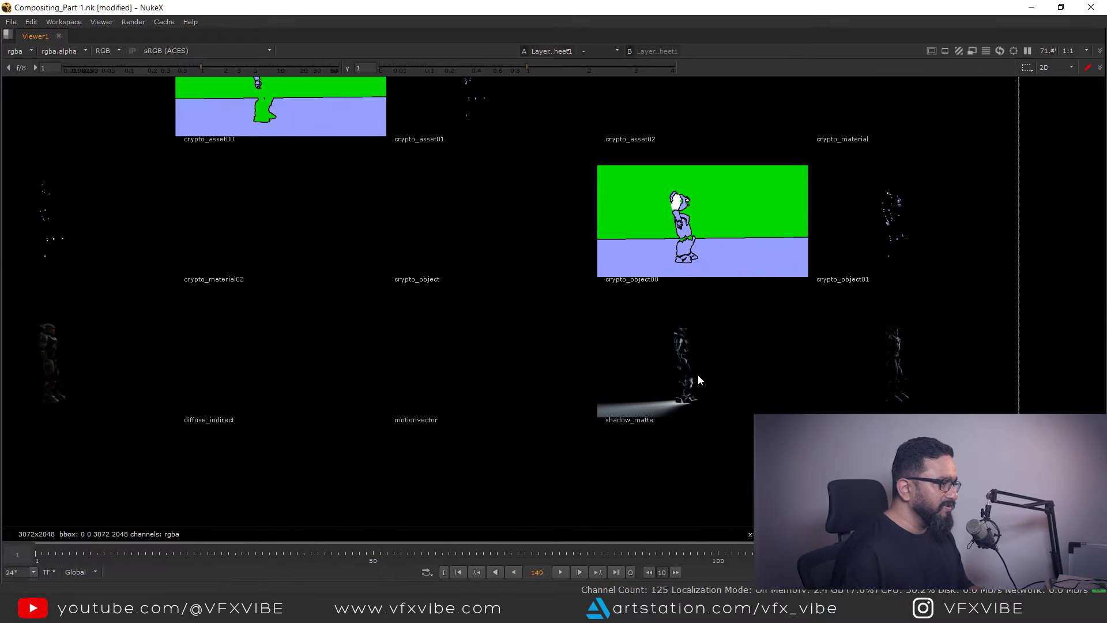
{"action": "middle_click_drag", "start_coordinate": [658, 378], "coordinate": [670, 345]}
{"action": "scroll", "coordinate": [908, 372], "scroll_direction": "up", "scroll_amount": 2}
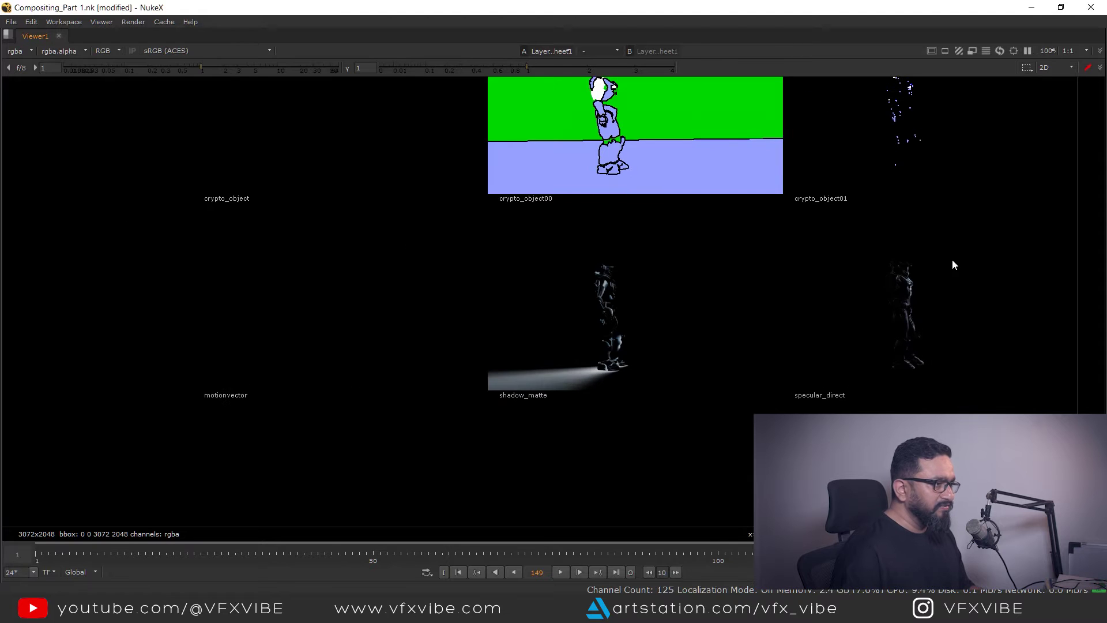
{"action": "scroll", "coordinate": [834, 321], "scroll_direction": "down", "scroll_amount": 2}
{"action": "middle_click_drag", "start_coordinate": [682, 319], "coordinate": [828, 282]}
{"action": "middle_click_drag", "start_coordinate": [445, 437], "coordinate": [640, 339]}
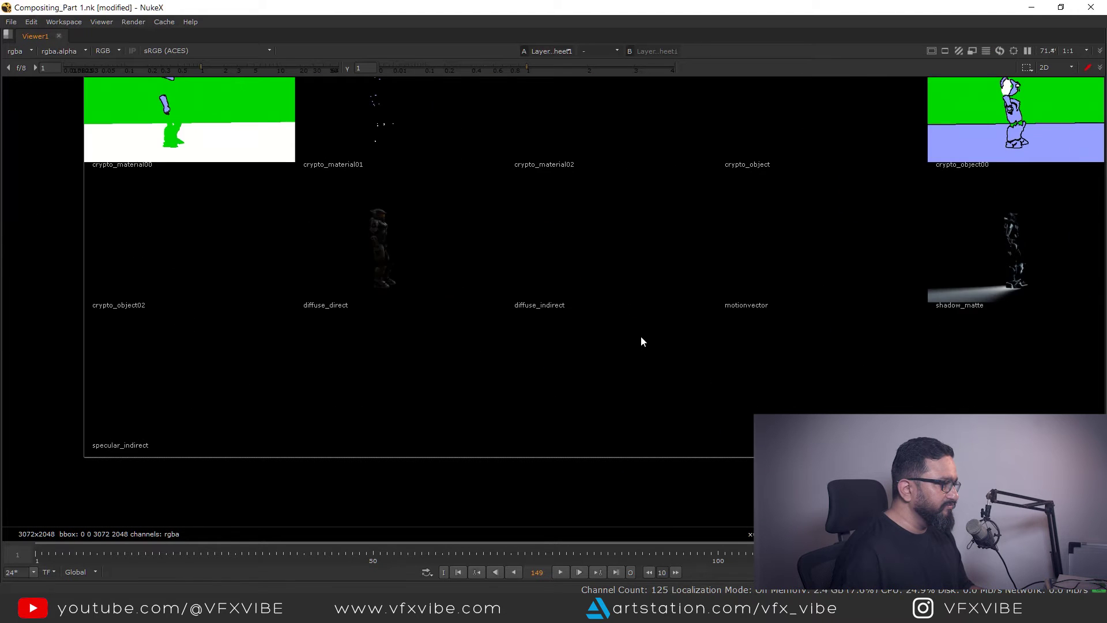
{"action": "middle_click_drag", "start_coordinate": [578, 283], "coordinate": [756, 287]}
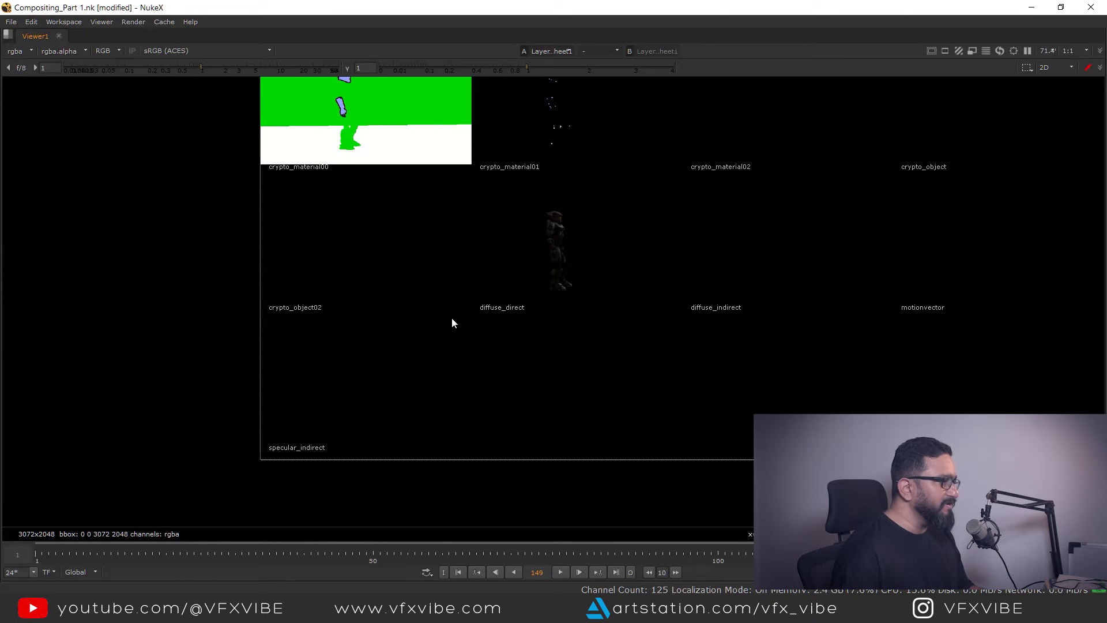
{"action": "left_click_drag", "start_coordinate": [469, 210], "coordinate": [804, 350], "text": "ctrl+shift"}
{"action": "mouse_move", "coordinate": [425, 430]}
{"action": "middle_mouse_down"}
{"action": "mouse_move", "coordinate": [339, 486]}
{"action": "mouse_move", "coordinate": [424, 411]}
{"action": "middle_mouse_up"}
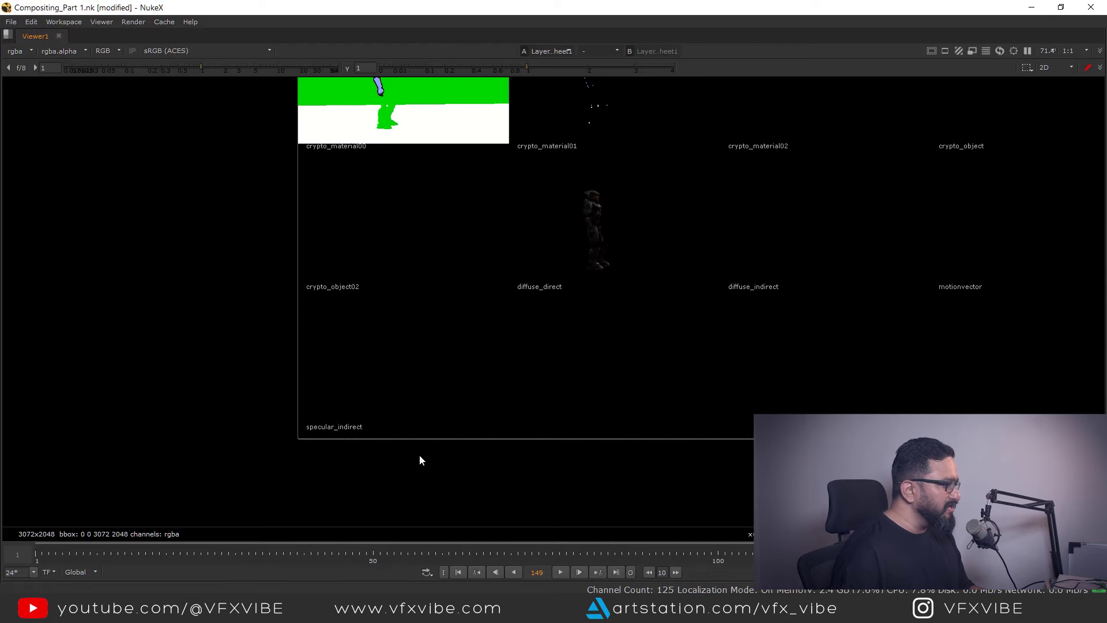
{"action": "scroll", "coordinate": [583, 421], "scroll_direction": "down", "scroll_amount": 4}
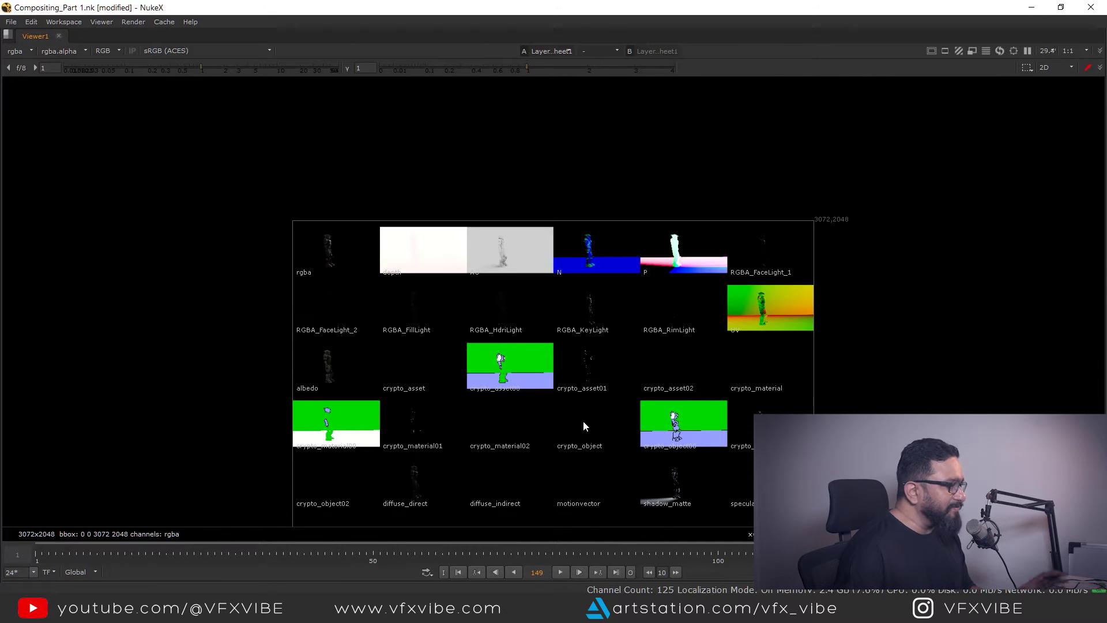
{"action": "scroll", "coordinate": [583, 421], "scroll_direction": "down", "scroll_amount": 2}
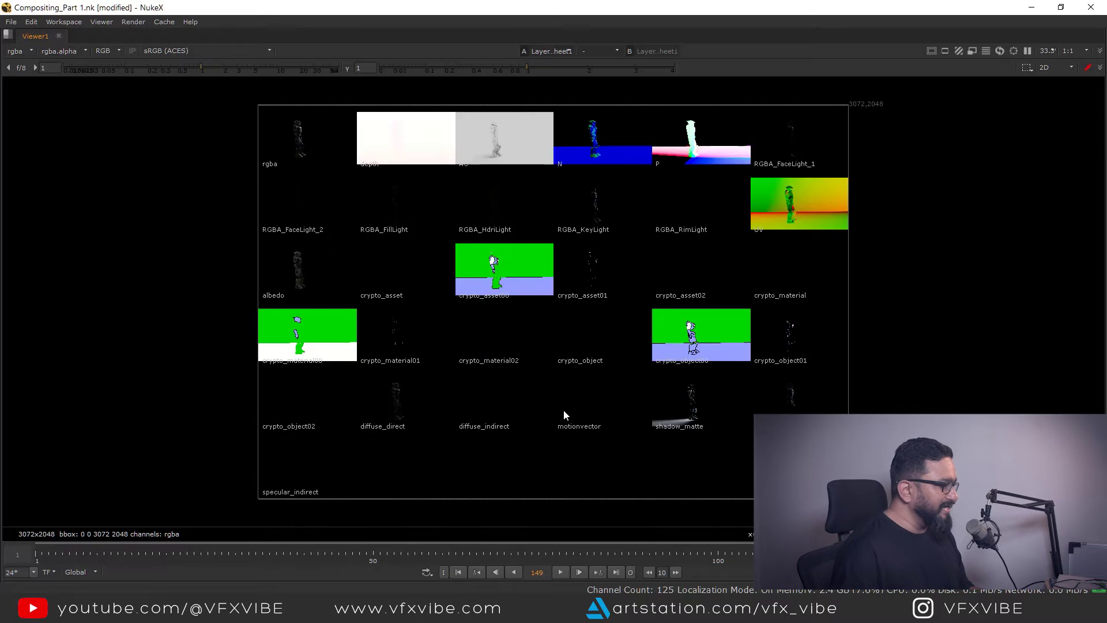
Step: Add a dot on the connection below Read10 and move the LayerContactSheet node off to the side of it
{"action": "key", "text": "space"}
{"action": "left_click", "coordinate": [508, 519], "text": "ctrl"}
{"action": "left_click_drag", "start_coordinate": [510, 556], "coordinate": [433, 540]}
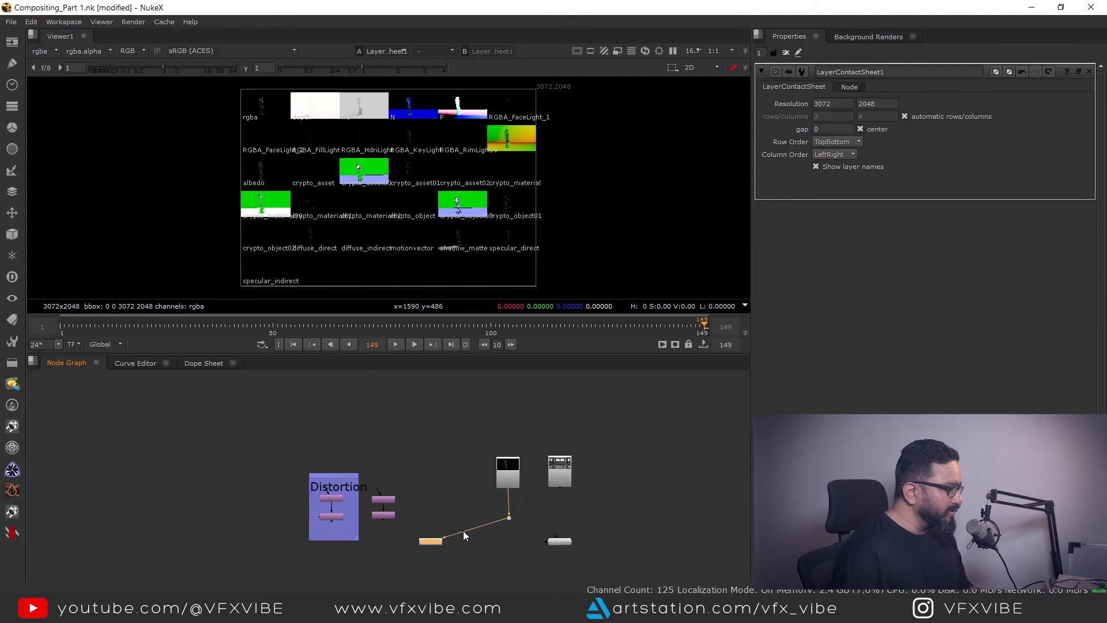
{"action": "scroll", "coordinate": [569, 518], "scroll_direction": "down", "scroll_amount": 3}
Step: Move the Read4 plate away to free space, and extend a branch of dots from the dot below Read10
{"action": "left_click_drag", "start_coordinate": [560, 494], "coordinate": [646, 451]}
{"action": "left_click_drag", "start_coordinate": [563, 530], "coordinate": [553, 538]}
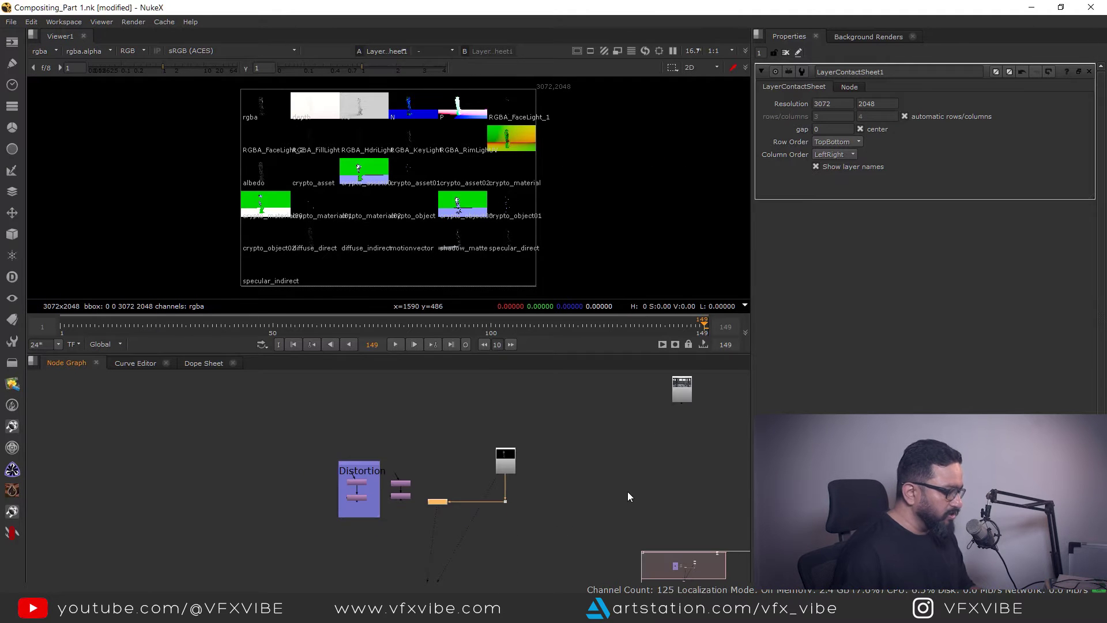
{"action": "left_click", "coordinate": [629, 491]}
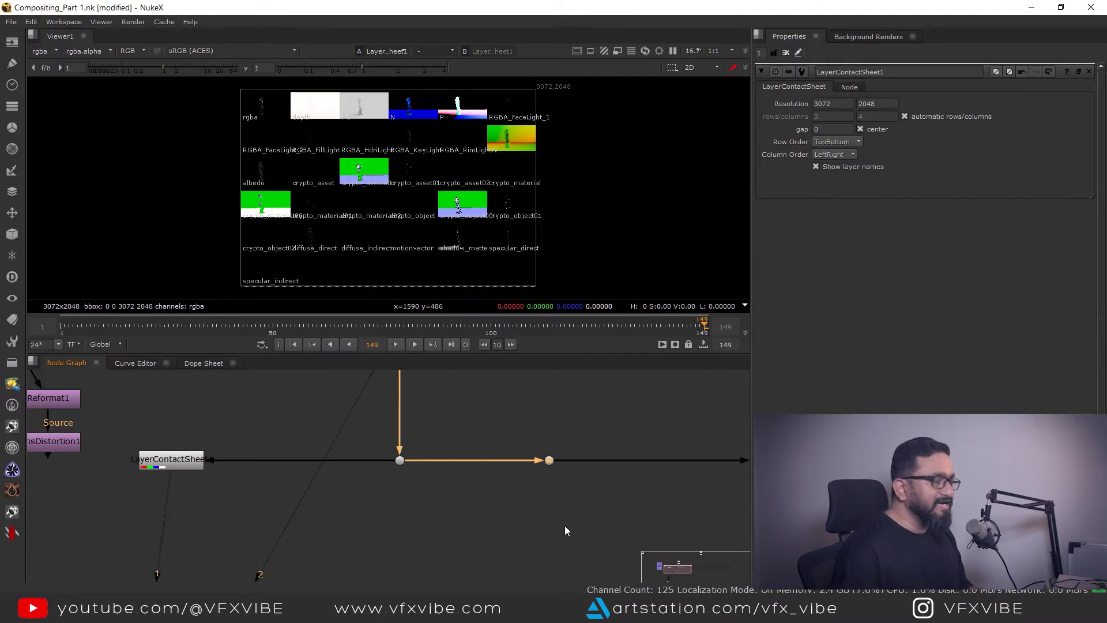
Step: Add a Shuffle node below the branch dot, space it out beneath the dot, and show its output in the viewer
{"action": "left_click", "coordinate": [562, 522]}
{"action": "key", "text": "Tab"}
{"action": "type", "text": "sh"}
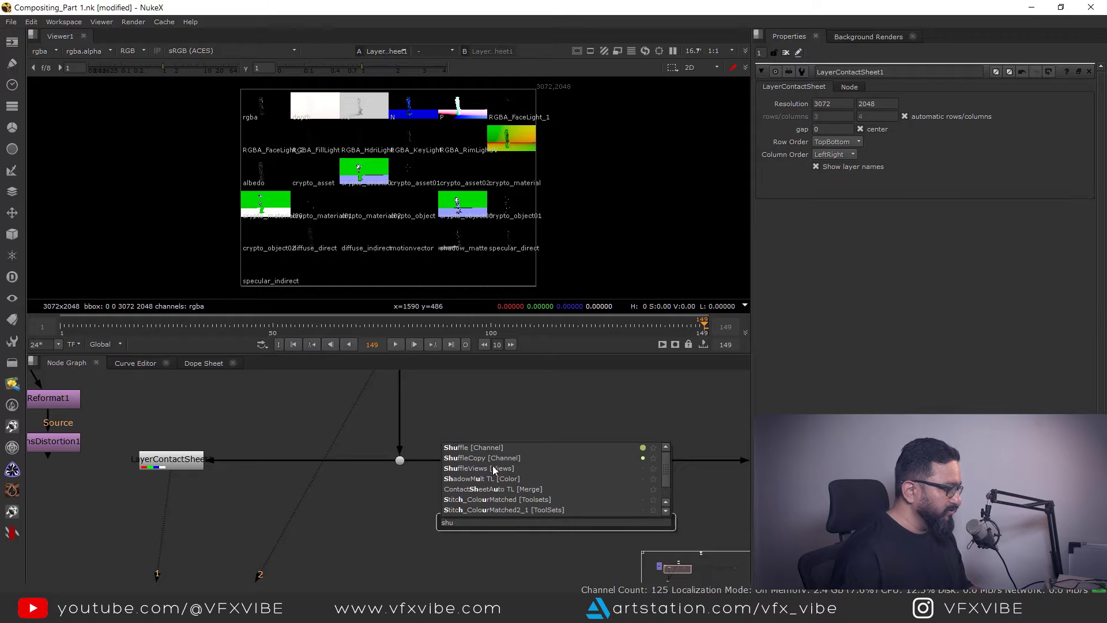
{"action": "key", "text": "Return"}
{"action": "left_click_drag", "start_coordinate": [568, 525], "coordinate": [558, 580]}
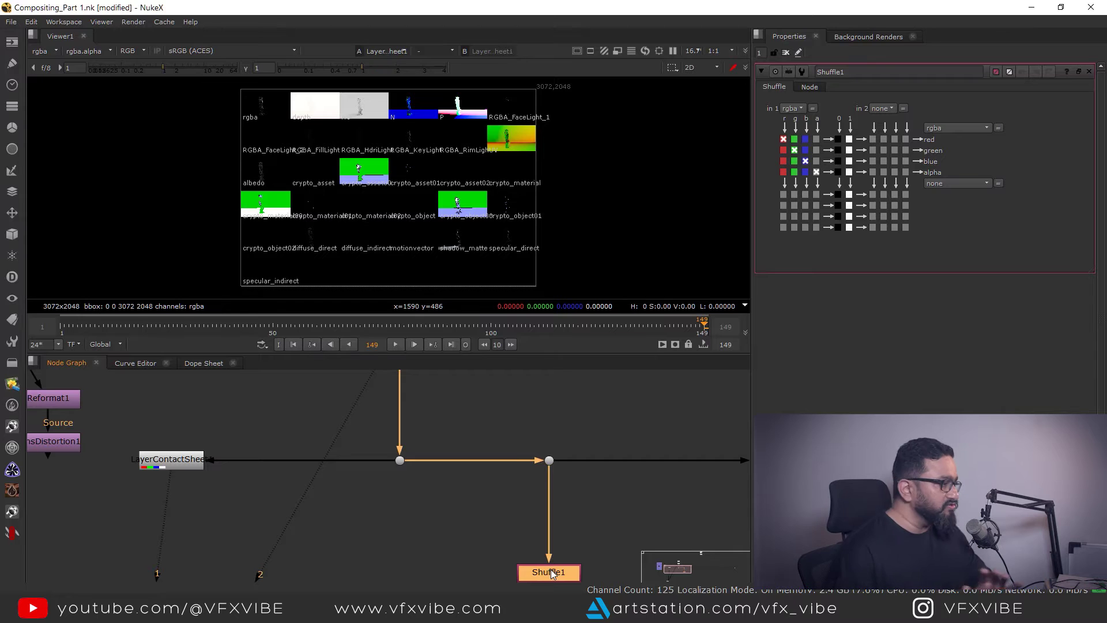
{"action": "middle_click_drag", "start_coordinate": [552, 574], "coordinate": [531, 509]}
{"action": "key", "text": "1"}
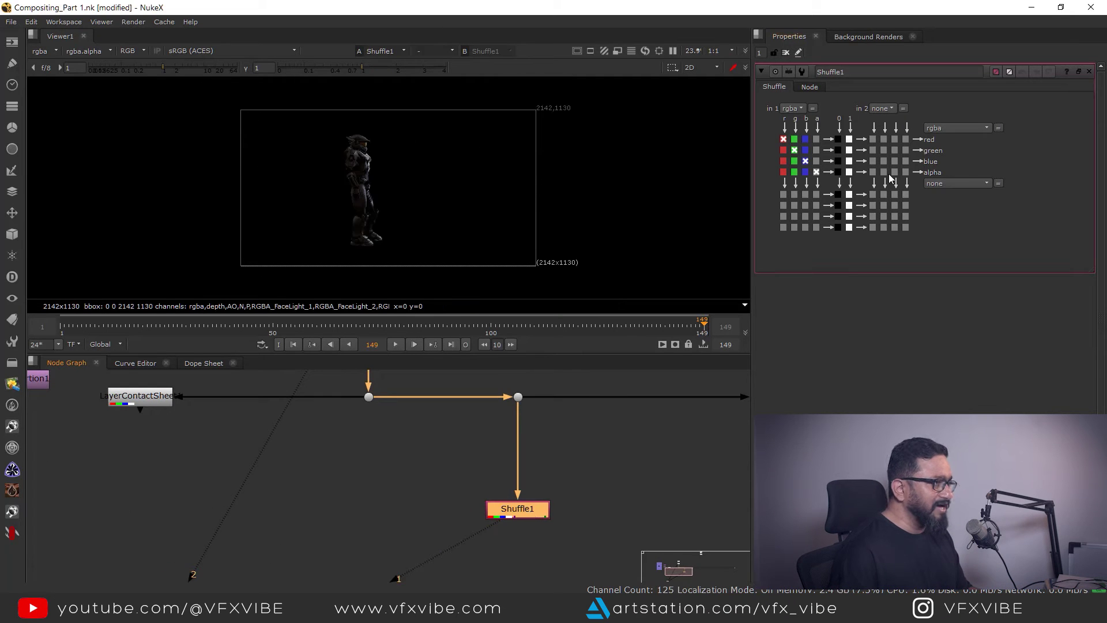
Step: Set the Shuffle node's first input layer to RGBA_KeyLight
{"action": "left_click", "coordinate": [796, 108]}
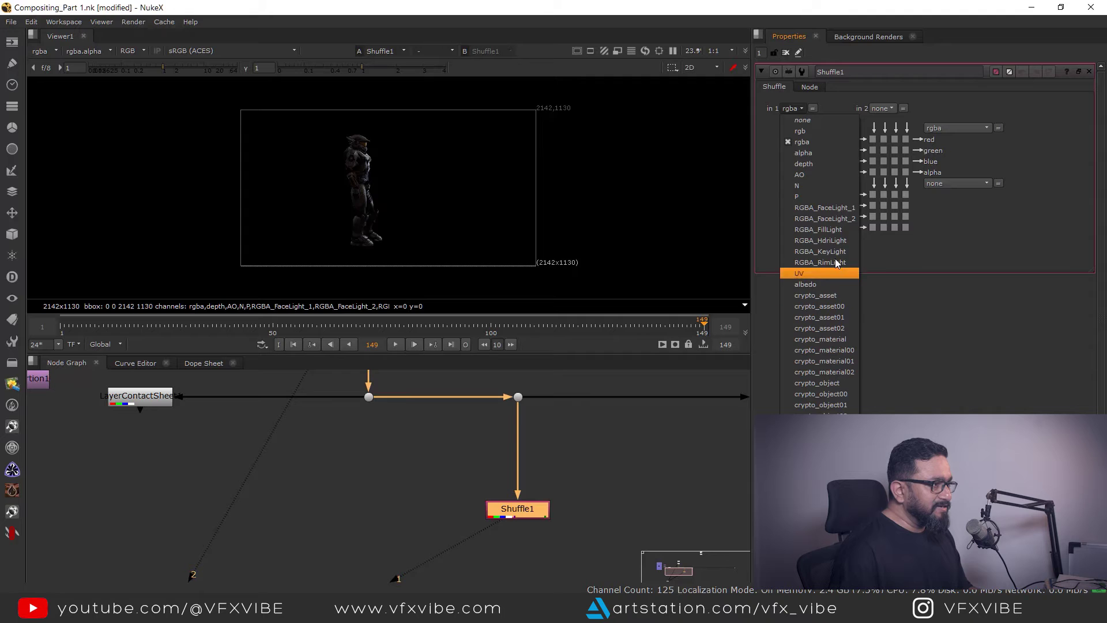
{"action": "left_click", "coordinate": [820, 251]}
{"action": "middle_click_drag", "start_coordinate": [392, 227], "coordinate": [506, 266]}
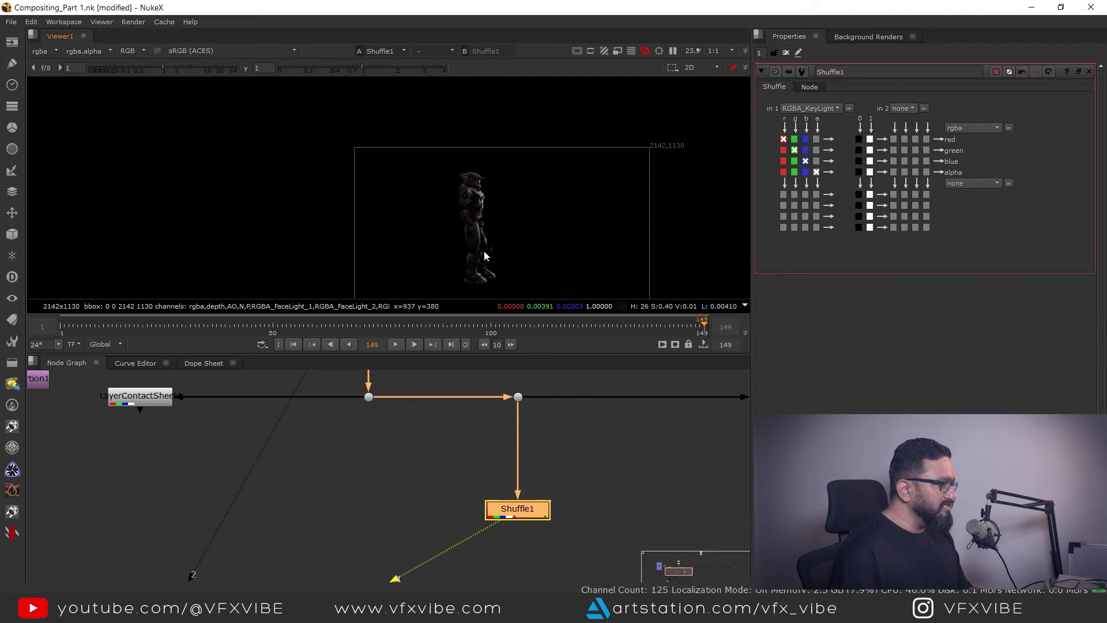
{"action": "key", "text": "f"}
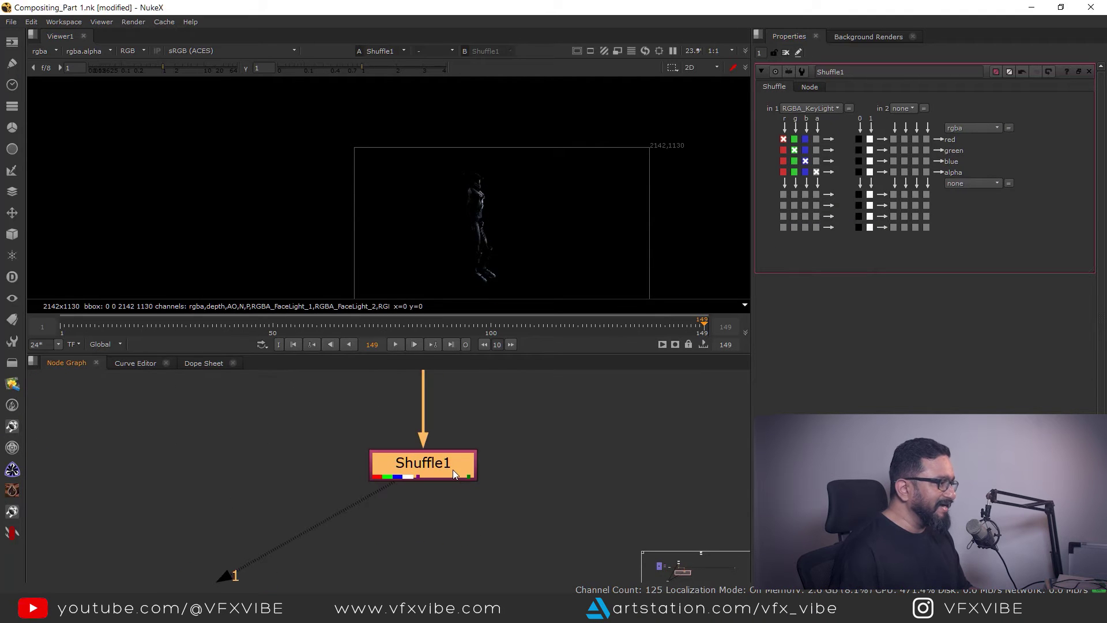
Step: Label the Shuffle node with the expression [value in]
{"action": "scroll", "coordinate": [426, 476], "scroll_direction": "up", "scroll_amount": 3}
{"action": "left_click_drag", "start_coordinate": [231, 401], "coordinate": [588, 519]}
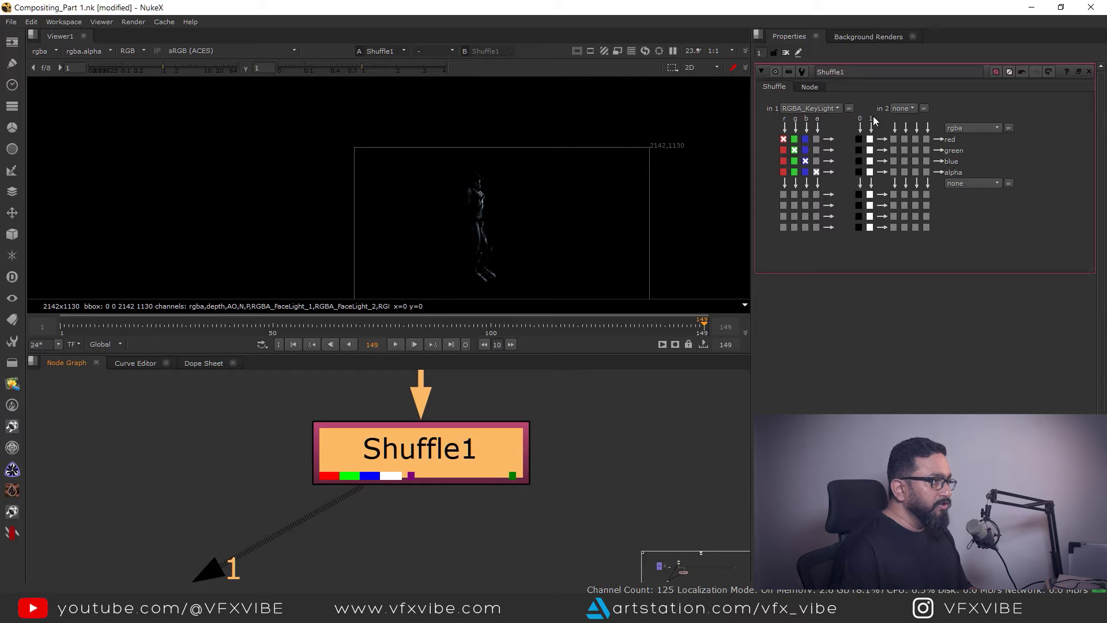
{"action": "left_click", "coordinate": [811, 86]}
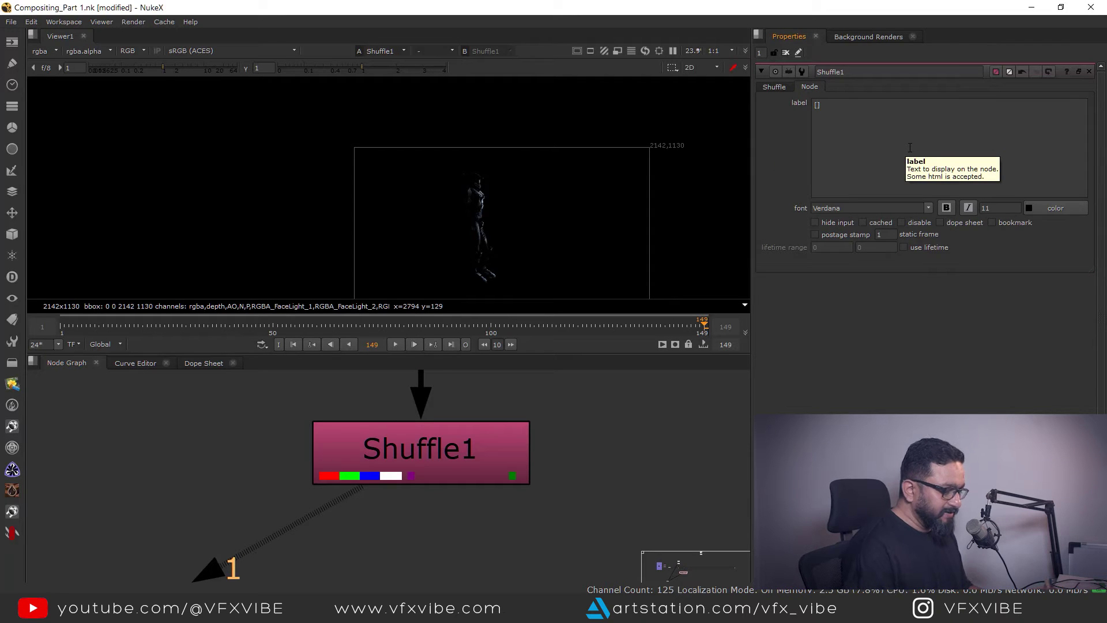
{"action": "type", "text": "value in"}
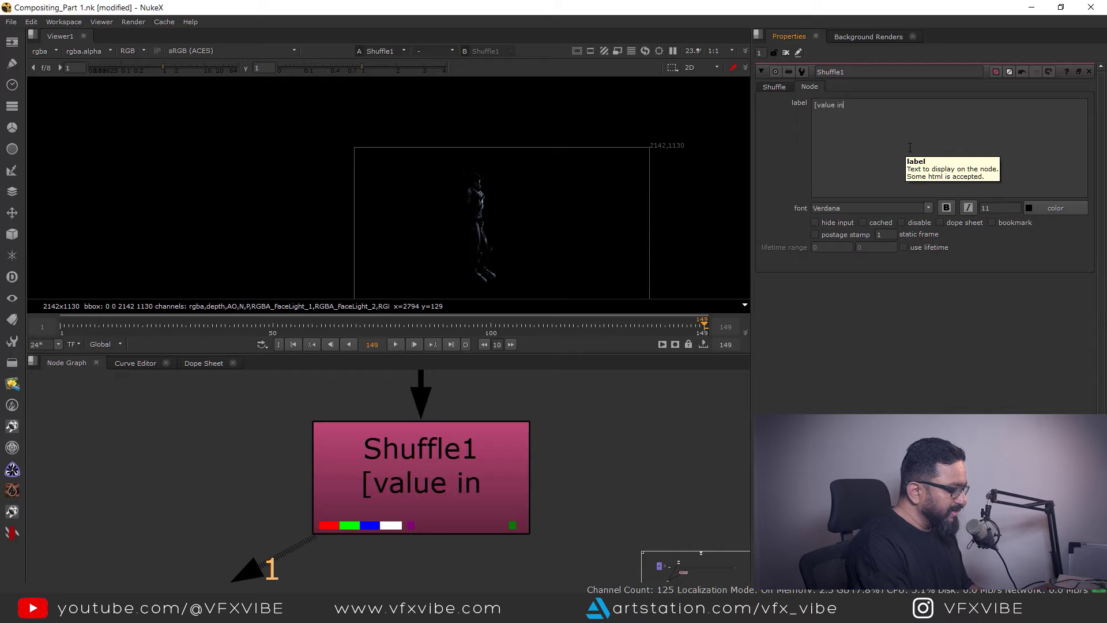
{"action": "type", "text": "]"}
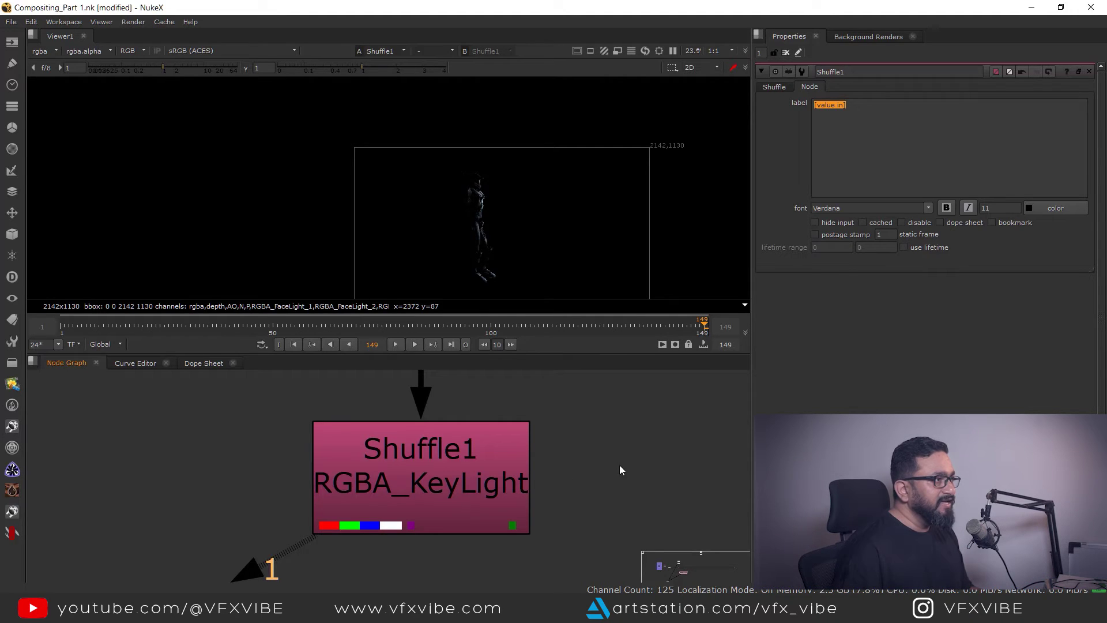
{"action": "left_click", "coordinate": [882, 132]}
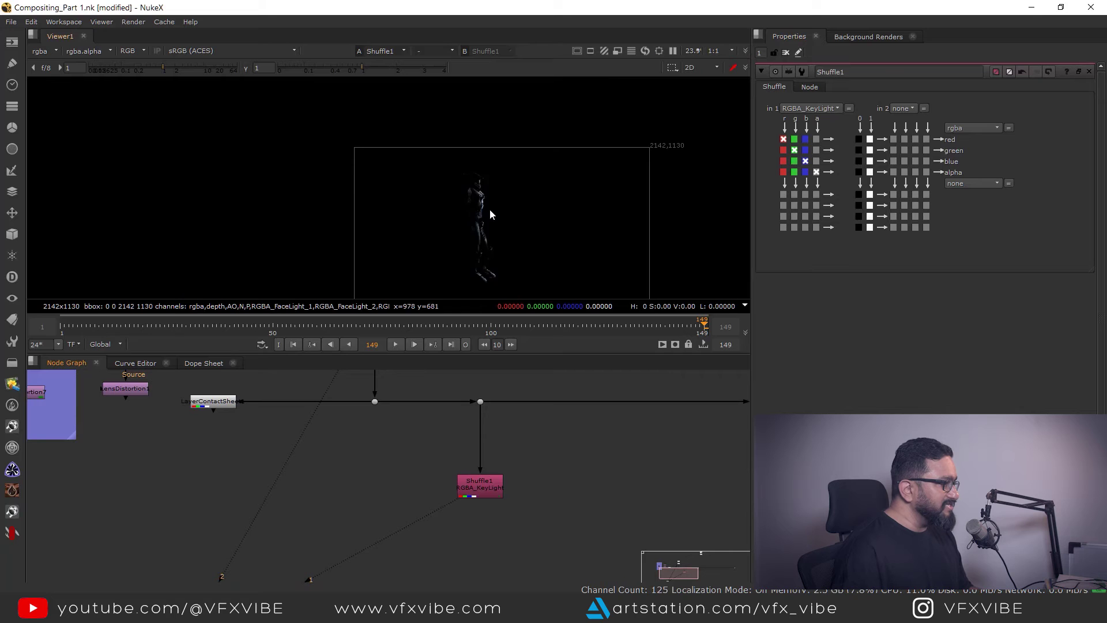
Step: Duplicate the KeyLight Shuffle beside the original and connect the copy to a new dot on the horizontal branch line
{"action": "left_click", "coordinate": [480, 484]}
{"action": "left_click_drag", "start_coordinate": [541, 463], "coordinate": [410, 528]}
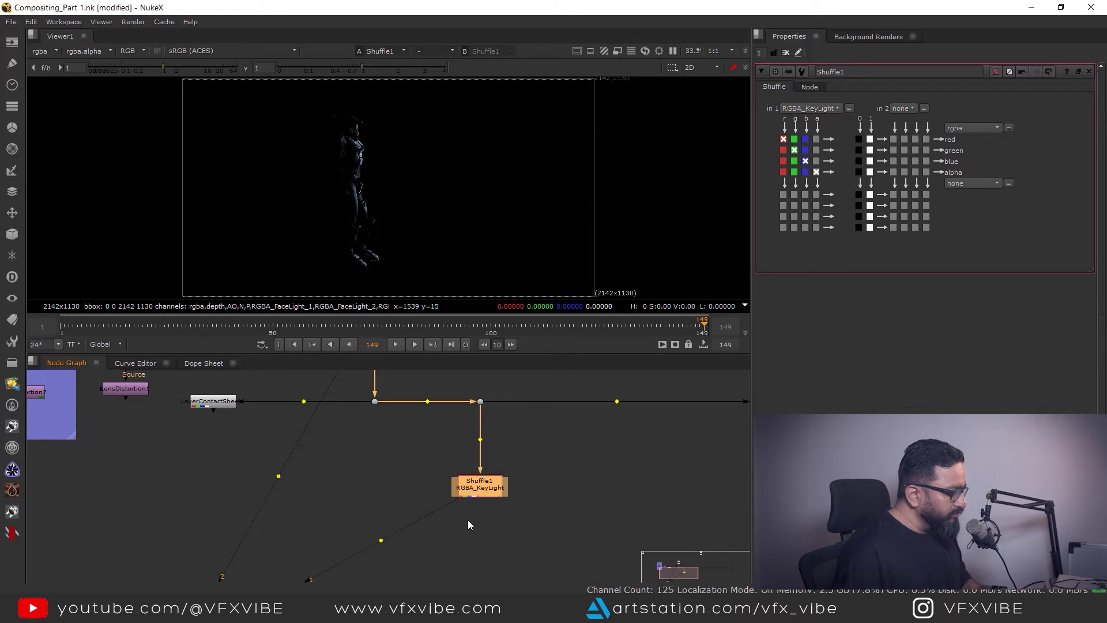
{"action": "left_click", "coordinate": [589, 469]}
{"action": "key", "text": "ctrl+v"}
{"action": "left_click", "coordinate": [599, 414]}
{"action": "left_click", "coordinate": [616, 401], "text": "ctrl"}
{"action": "left_click_drag", "start_coordinate": [588, 484], "coordinate": [603, 400]}
Step: View the duplicated Shuffle and set its first input layer to RGBA_RimLight
{"action": "double_click", "coordinate": [610, 493]}
{"action": "key", "text": "1"}
{"action": "left_click", "coordinate": [825, 109]}
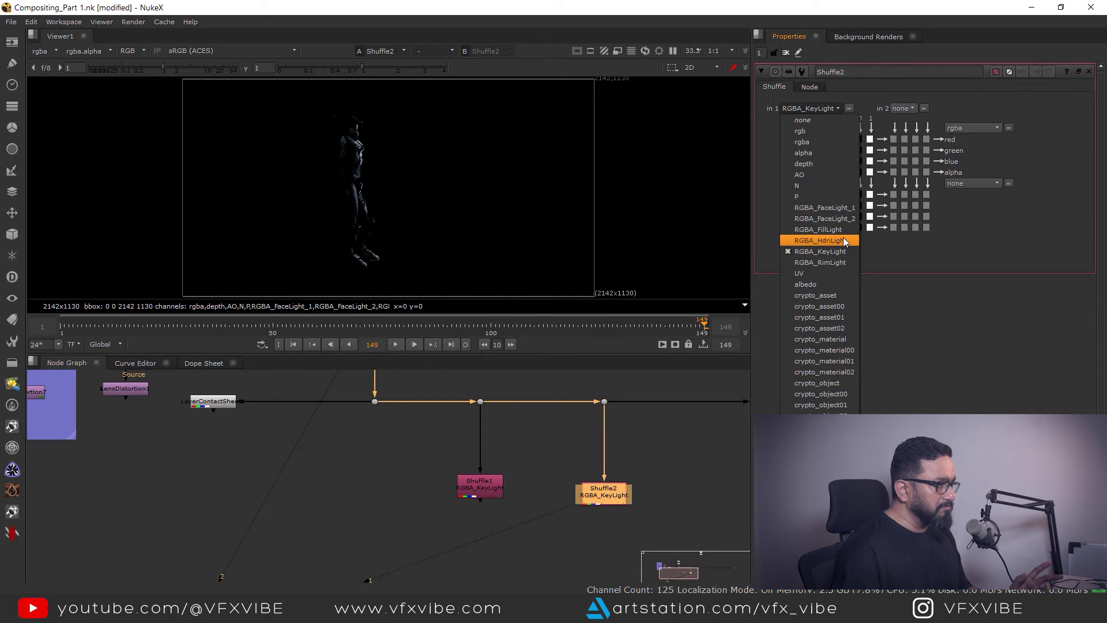
{"action": "left_click", "coordinate": [839, 263]}
Step: Add a Merge below the RimLight Shuffle, with its A input from RimLight and its B input from KeyLight through a corner dot
{"action": "middle_click_drag", "start_coordinate": [601, 520], "coordinate": [580, 485]}
{"action": "scroll", "coordinate": [590, 468], "scroll_direction": "down", "scroll_amount": 3}
{"action": "left_click", "coordinate": [579, 486]}
{"action": "key", "text": "m"}
{"action": "scroll", "coordinate": [586, 480], "scroll_direction": "up", "scroll_amount": 4}
{"action": "left_click_drag", "start_coordinate": [578, 468], "coordinate": [428, 386]}
{"action": "left_click_drag", "start_coordinate": [490, 437], "coordinate": [400, 502], "text": "ctrl"}
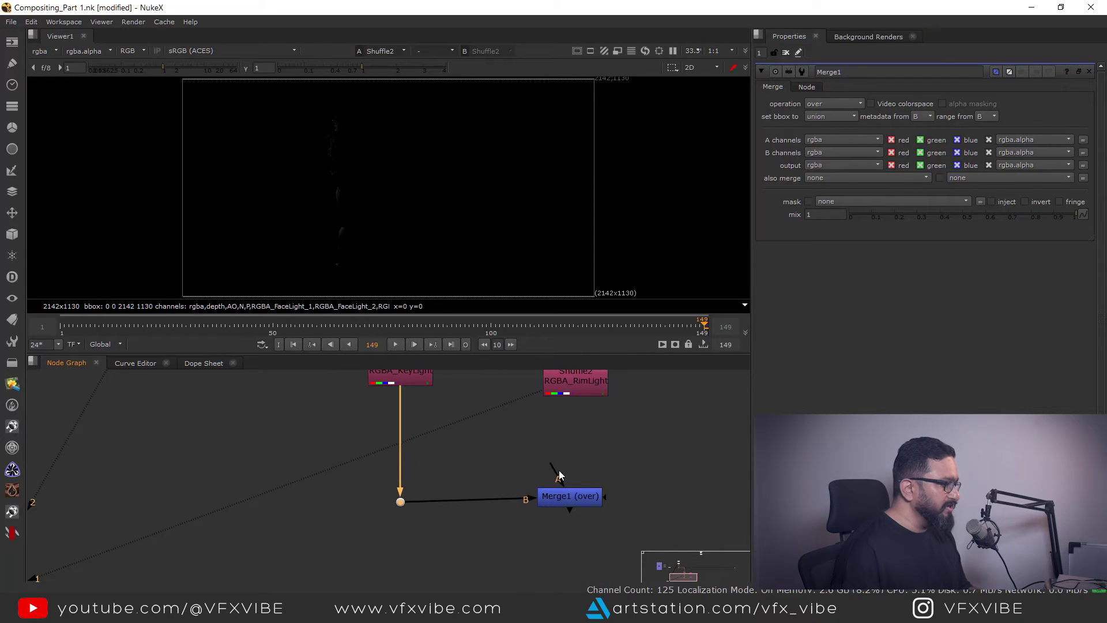
{"action": "left_click_drag", "start_coordinate": [576, 498], "coordinate": [582, 506]}
Step: Set the Merge operation to plus and check the combined result and the RimLight pass in the viewer
{"action": "key", "text": "1"}
{"action": "left_click", "coordinate": [836, 105]}
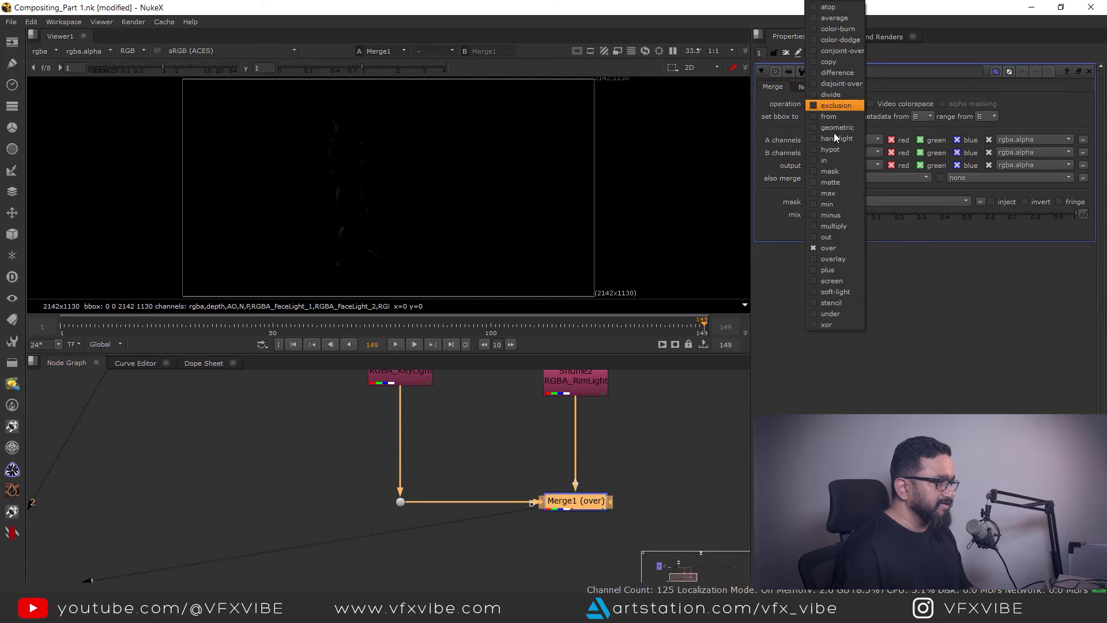
{"action": "left_click", "coordinate": [829, 270]}
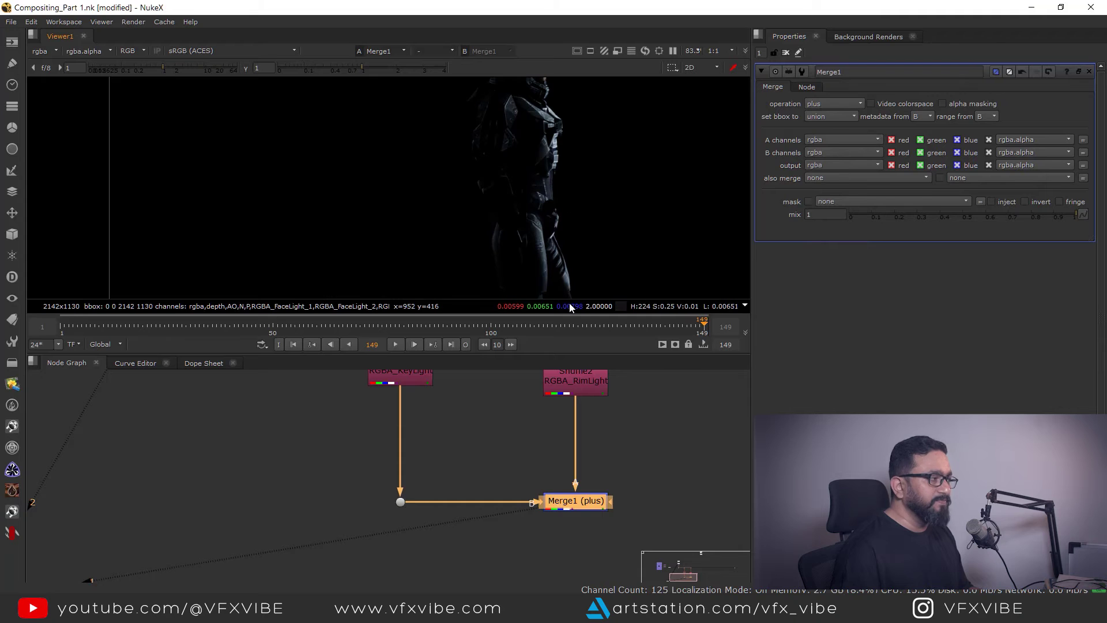
{"action": "middle_click_drag", "start_coordinate": [555, 425], "coordinate": [551, 476]}
{"action": "left_click", "coordinate": [580, 448]}
{"action": "key", "text": "1"}
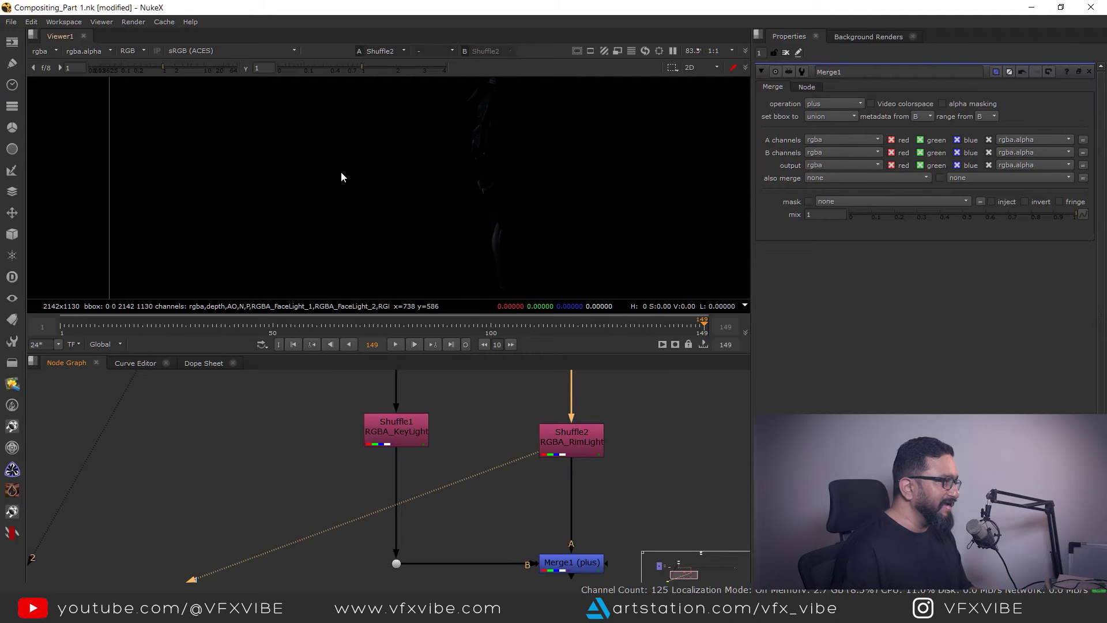
{"action": "mouse_move", "coordinate": [183, 68]}
{"action": "left_mouse_down"}
{"action": "mouse_move", "coordinate": [214, 72]}
{"action": "mouse_move", "coordinate": [163, 68]}
{"action": "left_mouse_up"}
{"action": "scroll", "coordinate": [563, 168], "scroll_direction": "down", "scroll_amount": 2}
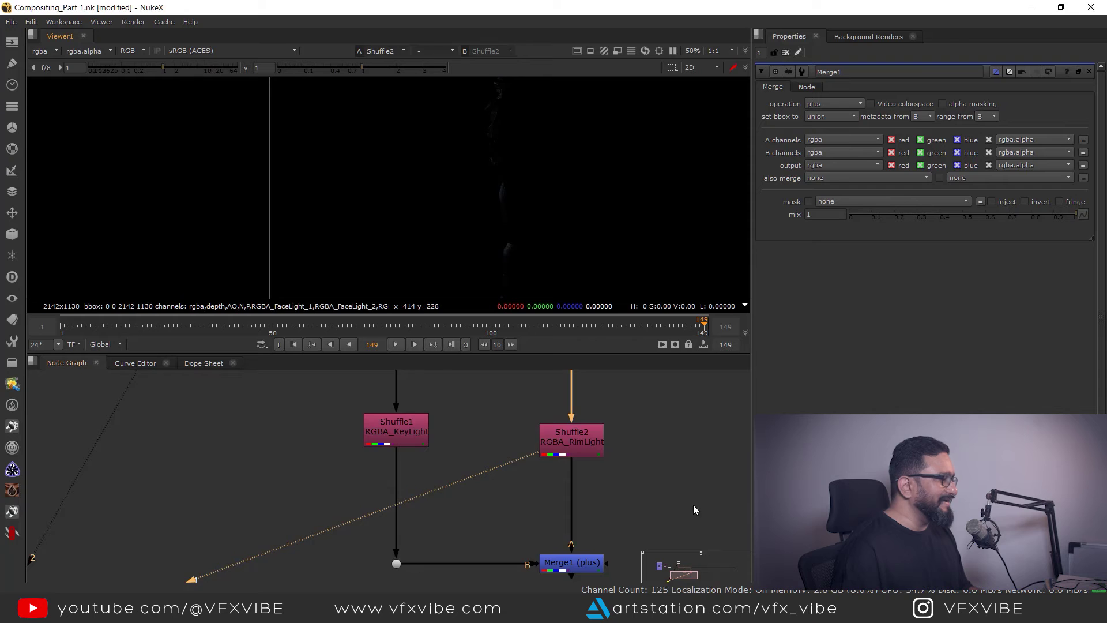
Step: Add a third dot and Shuffle copy on the branch line and set its first input layer to RGBA_FillLight
{"action": "scroll", "coordinate": [611, 479], "scroll_direction": "down", "scroll_amount": 4}
{"action": "middle_click_drag", "start_coordinate": [644, 431], "coordinate": [576, 423]}
{"action": "left_click", "coordinate": [575, 424]}
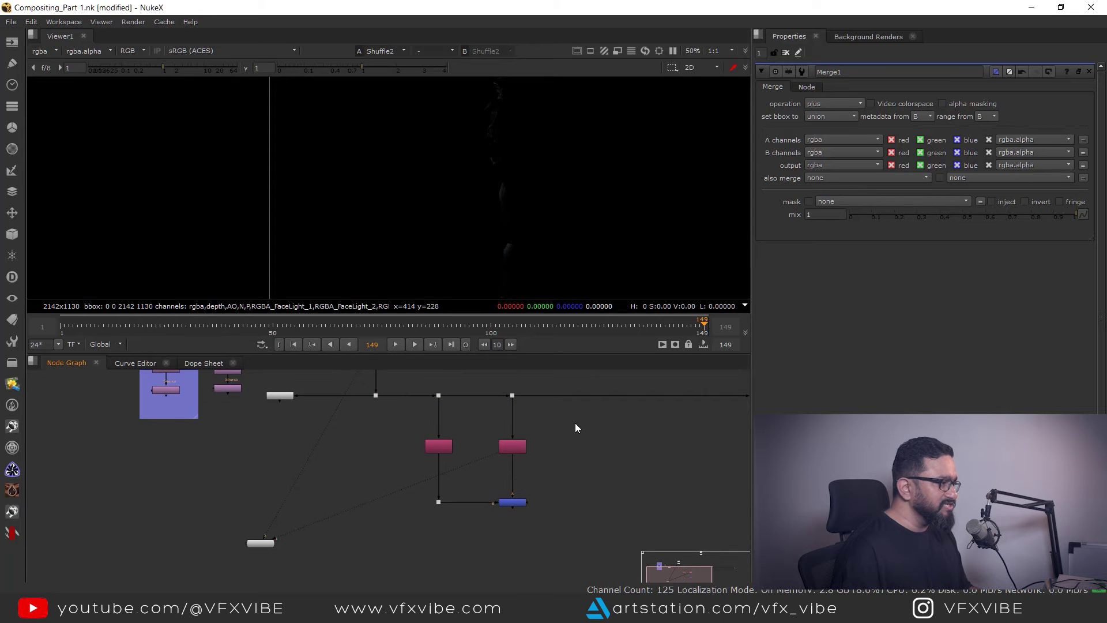
{"action": "left_click_drag", "start_coordinate": [632, 395], "coordinate": [403, 489], "text": "ctrl"}
{"action": "scroll", "coordinate": [571, 432], "scroll_direction": "up", "scroll_amount": 3}
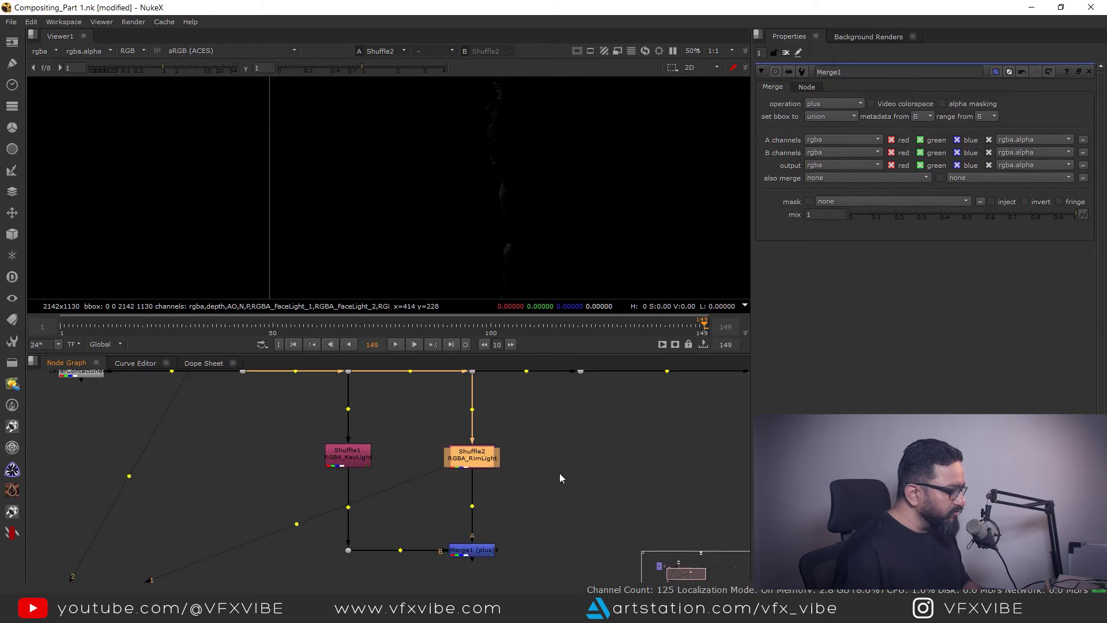
{"action": "left_click", "coordinate": [580, 449]}
{"action": "key", "text": "ctrl+v"}
{"action": "left_click_drag", "start_coordinate": [580, 444], "coordinate": [580, 372]}
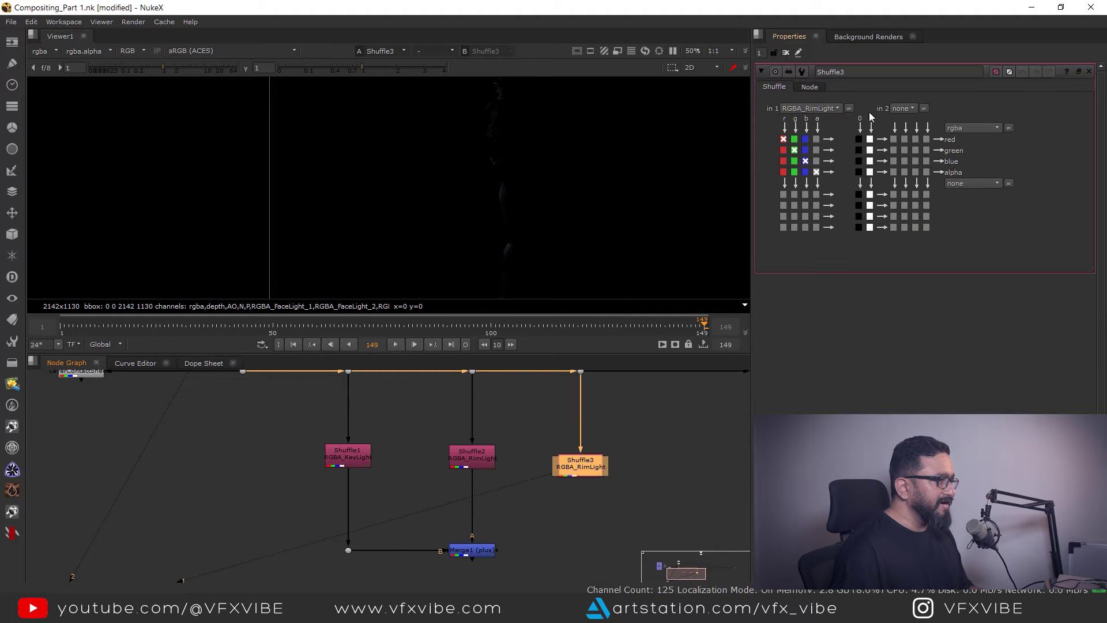
{"action": "left_click", "coordinate": [820, 108]}
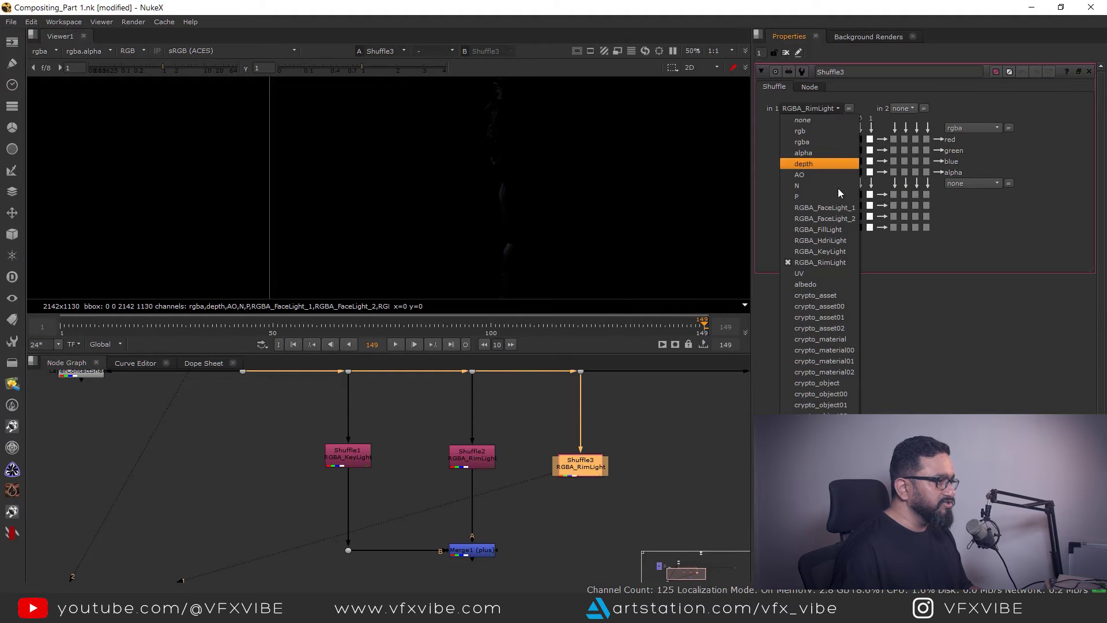
{"action": "left_click", "coordinate": [828, 230]}
Step: Merge the FillLight pass onto the key and rim light result with the plus operation and view the whole character
{"action": "left_click", "coordinate": [576, 481]}
{"action": "key", "text": "m"}
{"action": "left_click_drag", "start_coordinate": [591, 462], "coordinate": [501, 485]}
{"action": "left_click", "coordinate": [830, 102]}
{"action": "left_click", "coordinate": [836, 283]}
{"action": "key", "text": "f"}
Step: Connect a fourth Shuffle copy to a new dot on the branch line and set its first input layer to RGBA_FaceLight_1
{"action": "scroll", "coordinate": [538, 440], "scroll_direction": "up", "scroll_amount": 3}
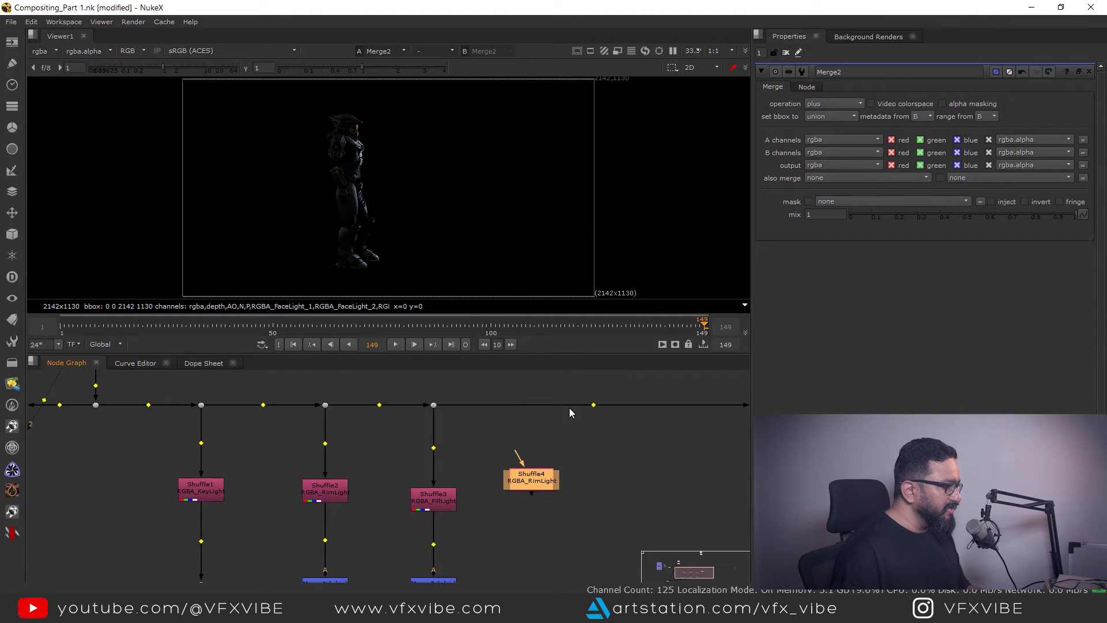
{"action": "left_click", "coordinate": [594, 405], "text": "ctrl"}
{"action": "left_click_drag", "start_coordinate": [593, 406], "coordinate": [567, 405]}
{"action": "left_click_drag", "start_coordinate": [567, 408], "coordinate": [574, 516]}
{"action": "key", "text": "1"}
{"action": "double_click", "coordinate": [572, 515]}
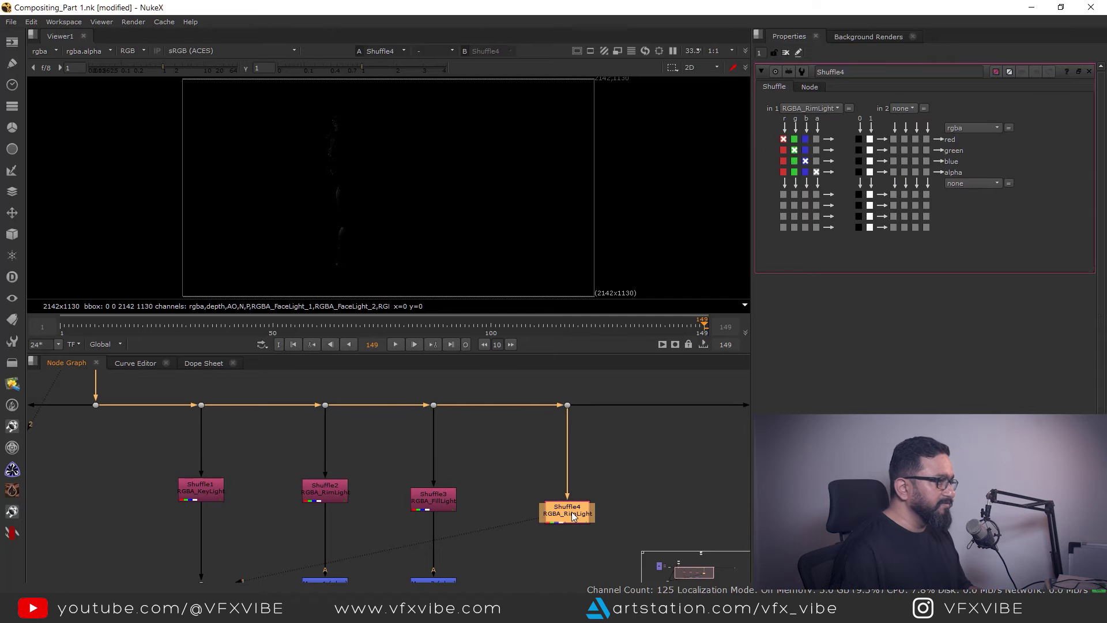
{"action": "left_click", "coordinate": [825, 109]}
{"action": "left_click", "coordinate": [819, 208]}
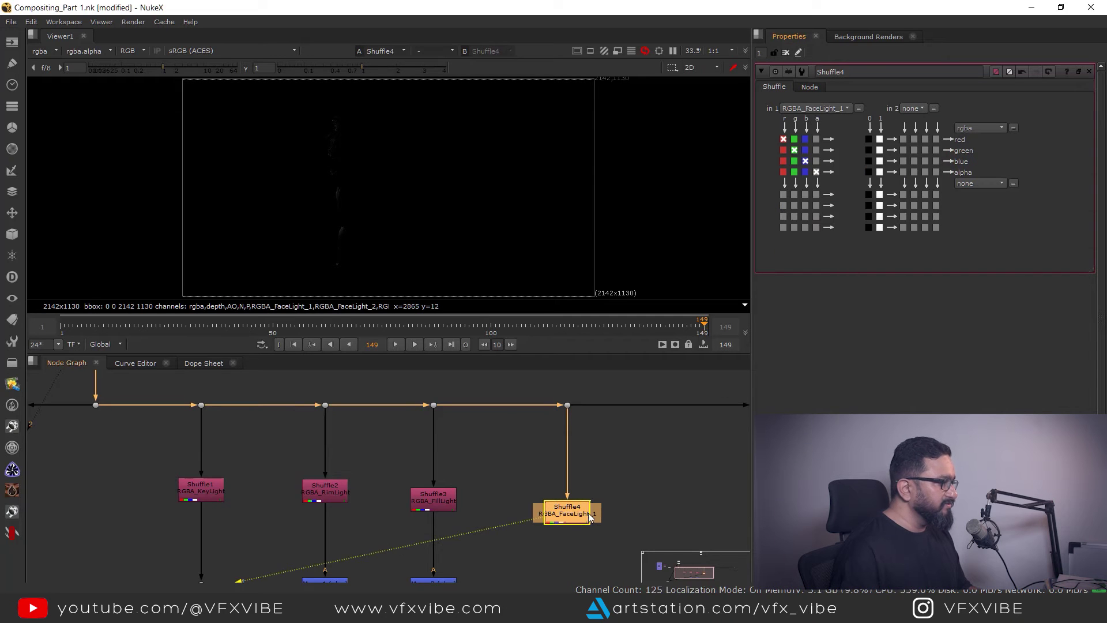
Step: Add the FaceLight_1 pass to the merge chain with another plus Merge and extend the branch line with a dot
{"action": "scroll", "coordinate": [369, 121], "scroll_direction": "up", "scroll_amount": 8}
{"action": "middle_click_drag", "start_coordinate": [566, 562], "coordinate": [542, 496]}
{"action": "left_click", "coordinate": [542, 496]}
{"action": "key", "text": "ctrl+v"}
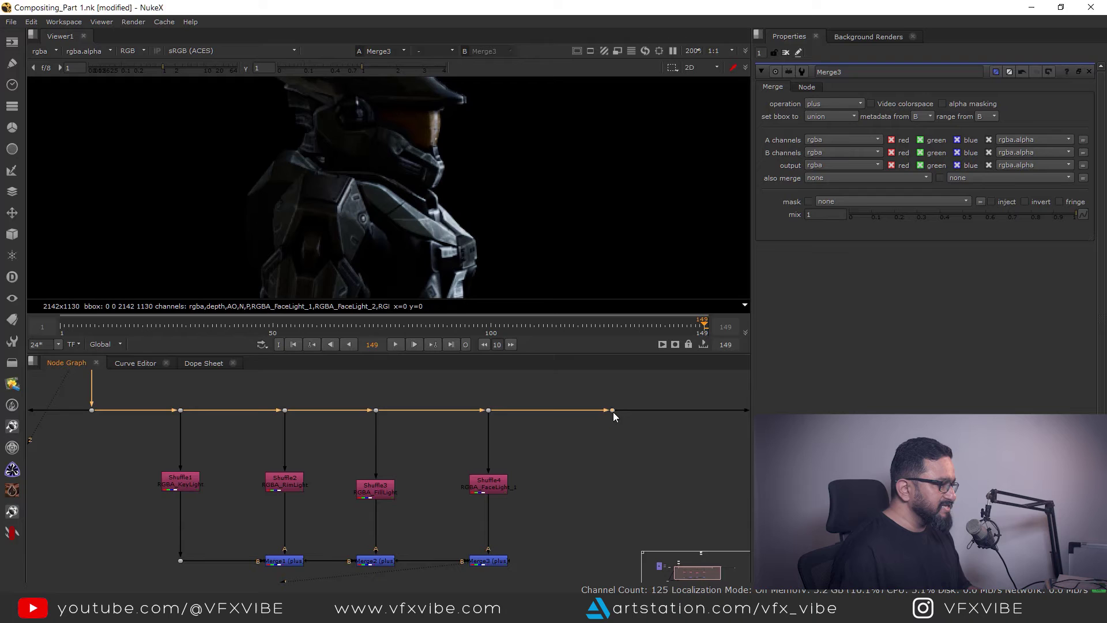
Step: Connect a fifth Shuffle copy to the end dot and set its first input layer to RGBA_FaceLight_2
{"action": "left_click", "coordinate": [620, 449]}
{"action": "key", "text": "ctrl+v"}
{"action": "left_click_drag", "start_coordinate": [625, 454], "coordinate": [615, 485]}
{"action": "key", "text": "1"}
{"action": "double_click", "coordinate": [615, 485]}
{"action": "left_click", "coordinate": [810, 108]}
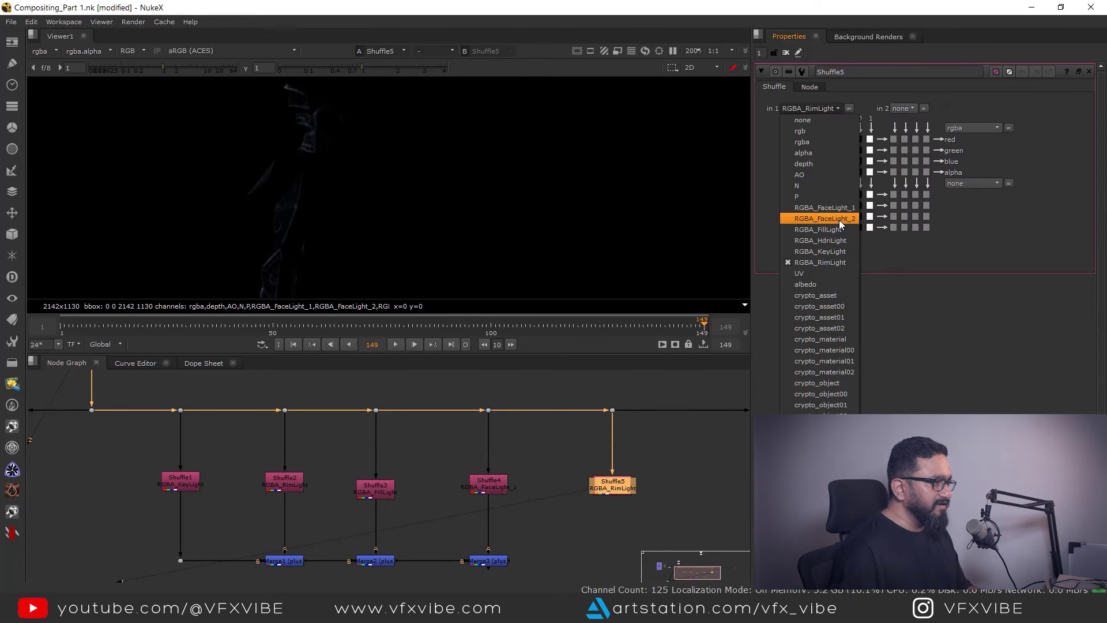
{"action": "left_click", "coordinate": [840, 224]}
Step: Add a plus Merge that combines the FaceLight_2 pass with the merge chain and view the result
{"action": "key", "text": "m"}
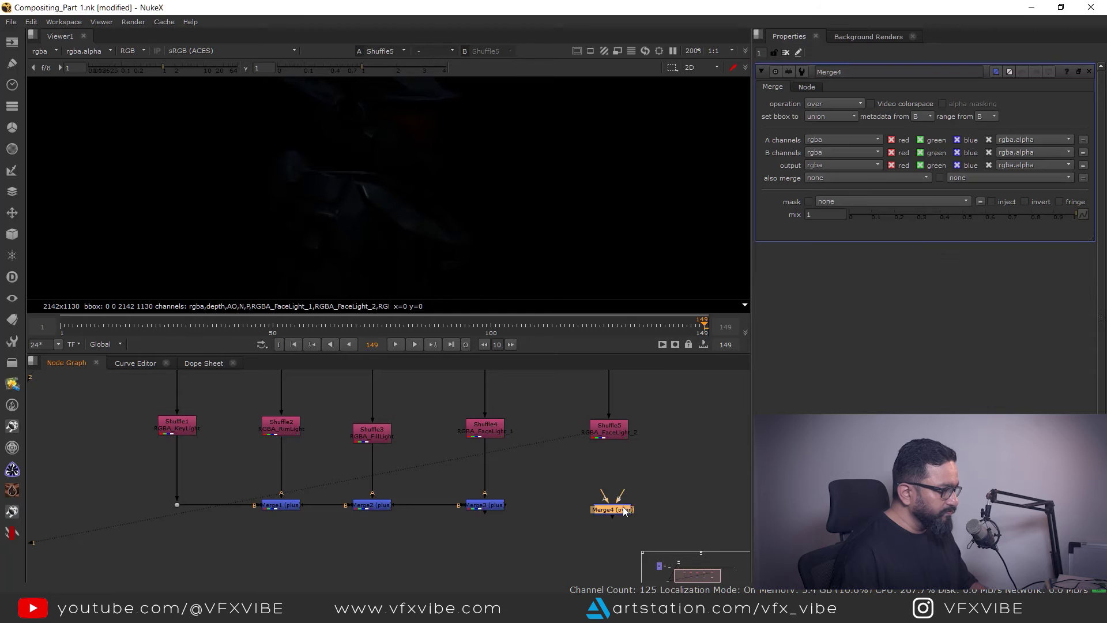
{"action": "key", "text": "f"}
{"action": "scroll", "coordinate": [538, 472], "scroll_direction": "up", "scroll_amount": 5}
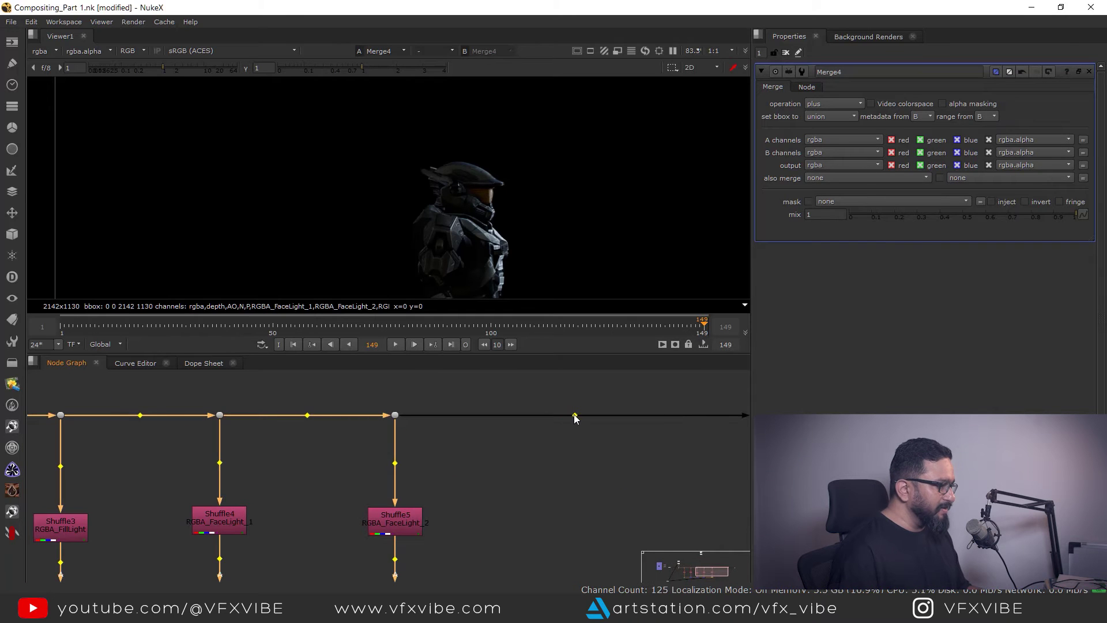
Step: Connect a sixth Shuffle copy to a new branch dot, set its first input layer to specular_direct, and view it
{"action": "left_click", "coordinate": [565, 477]}
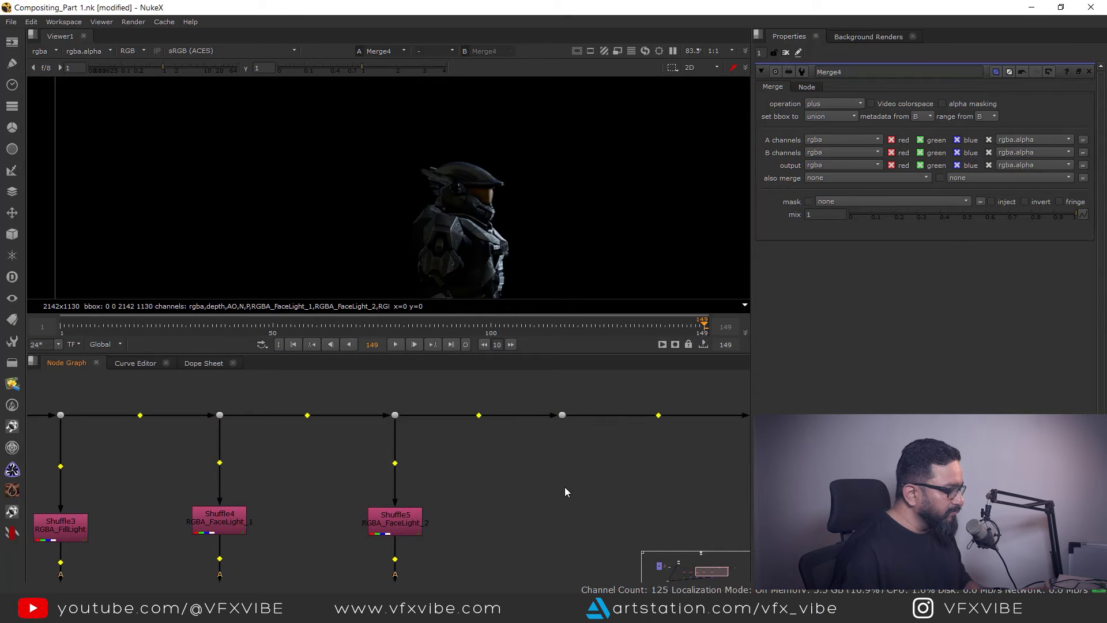
{"action": "key", "text": "ctrl+v"}
{"action": "left_click_drag", "start_coordinate": [547, 450], "coordinate": [564, 414]}
{"action": "left_click_drag", "start_coordinate": [562, 479], "coordinate": [562, 492]}
{"action": "double_click", "coordinate": [563, 492]}
{"action": "key", "text": "1"}
{"action": "left_click", "coordinate": [811, 108]}
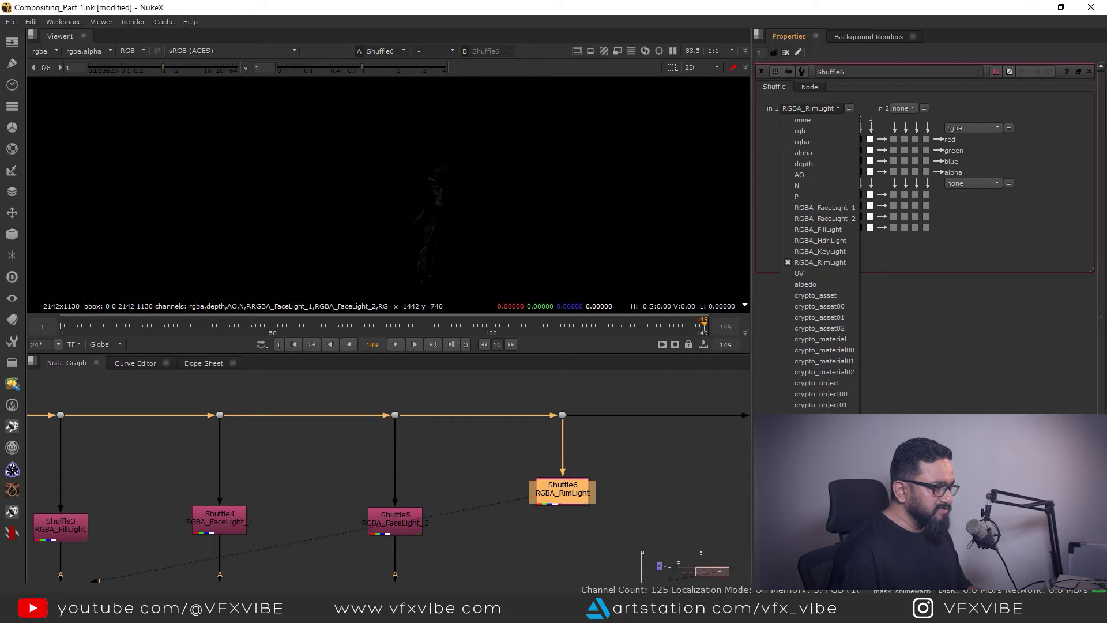
{"action": "left_click", "coordinate": [819, 525]}
{"action": "scroll", "coordinate": [506, 195], "scroll_direction": "up", "scroll_amount": 3}
Step: Connect a seventh Shuffle copy to another new dot, view it, and set its first input layer to specular_indirect
{"action": "left_click", "coordinate": [644, 469]}
{"action": "key", "text": "ctrl+v"}
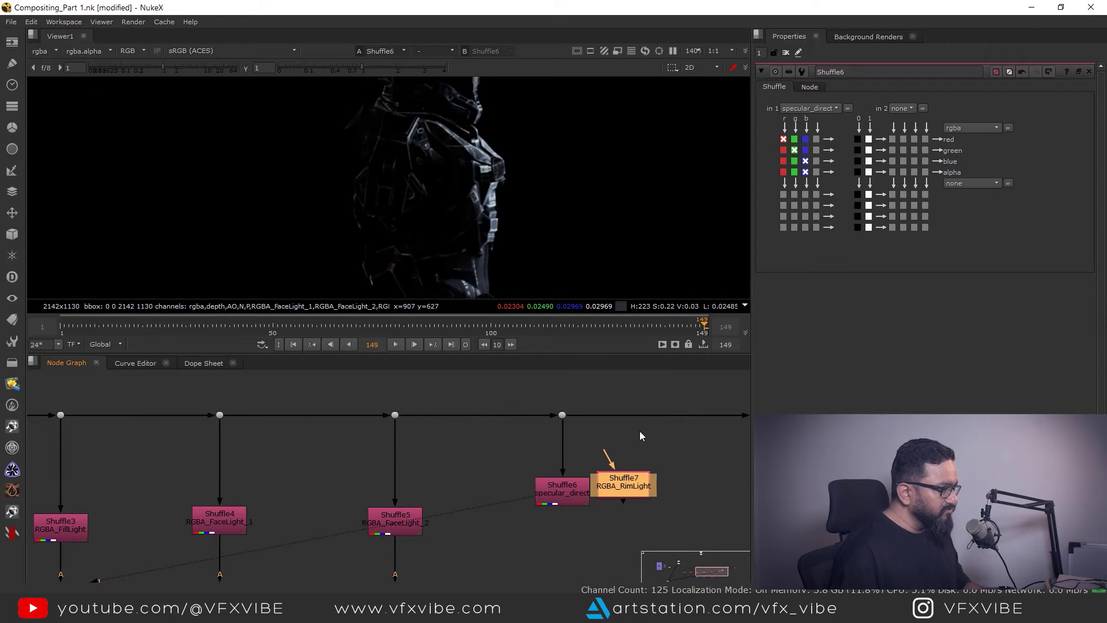
{"action": "left_click", "coordinate": [658, 415], "text": "ctrl"}
{"action": "left_click_drag", "start_coordinate": [606, 454], "coordinate": [658, 415]}
{"action": "left_click_drag", "start_coordinate": [624, 477], "coordinate": [652, 510]}
{"action": "double_click", "coordinate": [650, 510]}
{"action": "key", "text": "1"}
{"action": "left_click", "coordinate": [823, 109]}
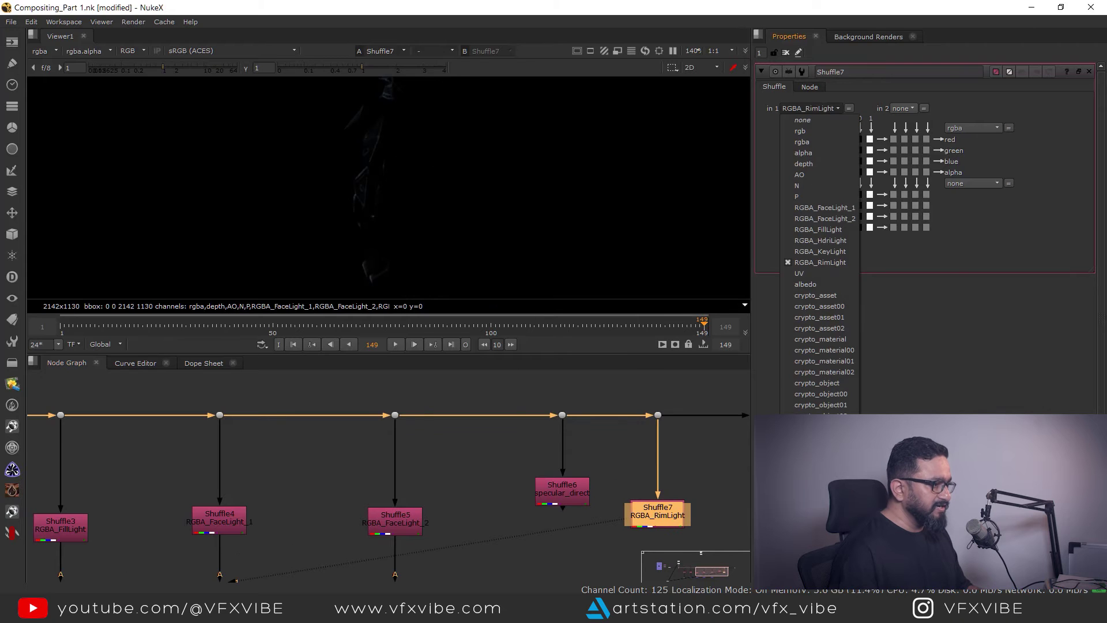
{"action": "left_click", "coordinate": [819, 536]}
Step: Fit the whole specular_indirect pass in the viewer and raise the viewer gain to 64 to inspect it
{"action": "scroll", "coordinate": [571, 464], "scroll_direction": "down", "scroll_amount": 3}
{"action": "middle_click_drag", "start_coordinate": [611, 485], "coordinate": [606, 478]}
{"action": "key", "text": "f"}
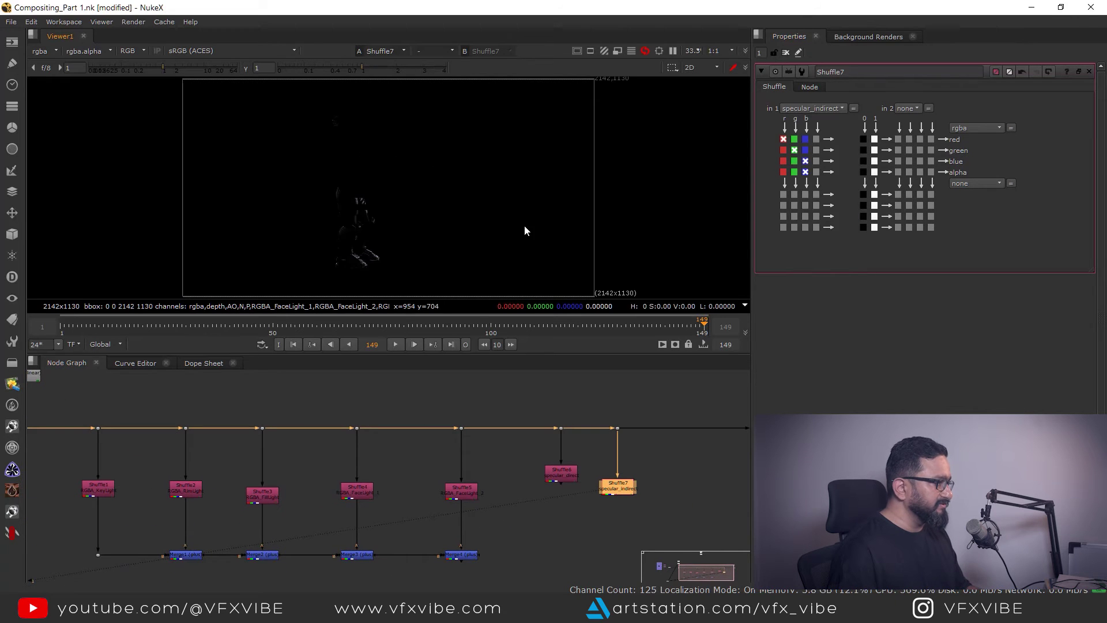
{"action": "left_click_drag", "start_coordinate": [176, 68], "coordinate": [218, 70]}
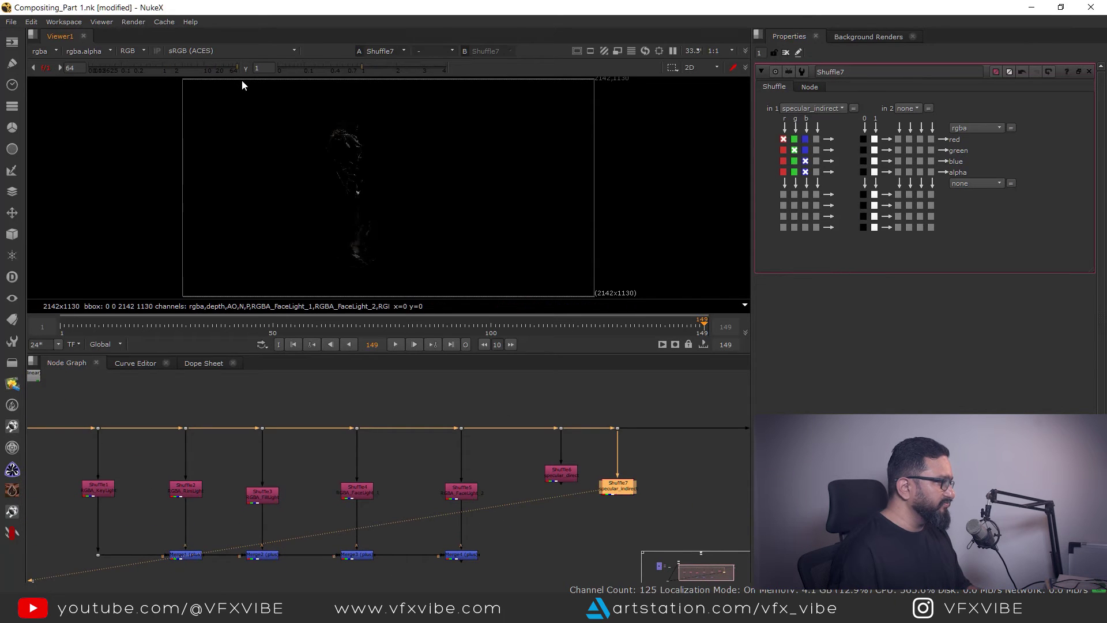
Step: Reset the viewer gain to 1 and combine the specular_direct and specular_indirect Shuffles with a Merge set to plus
{"action": "scroll", "coordinate": [358, 144], "scroll_direction": "up", "scroll_amount": 5}
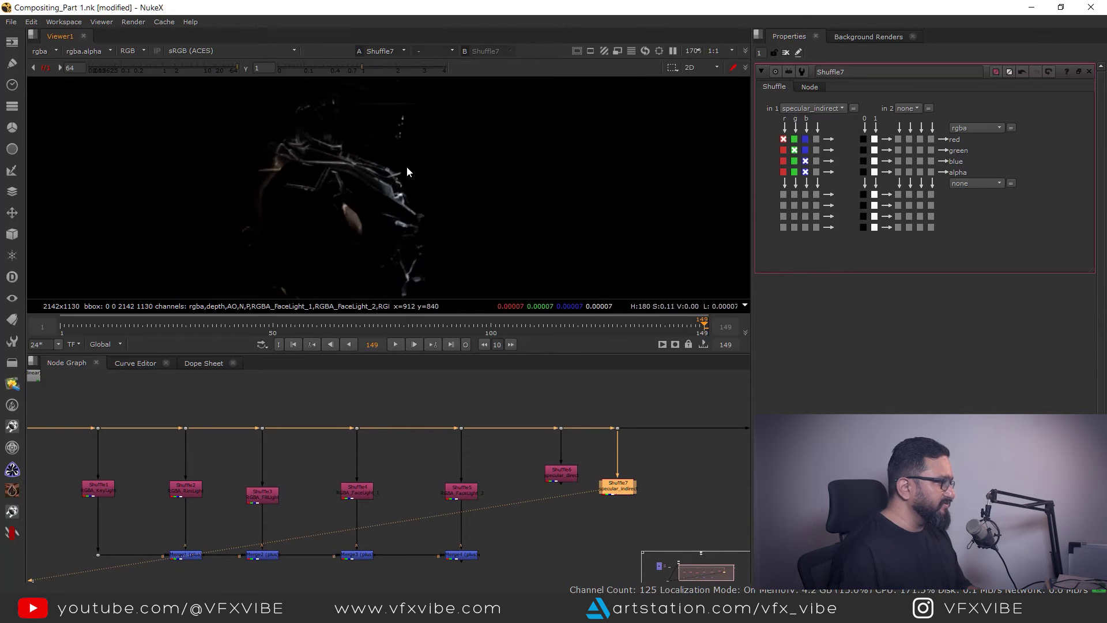
{"action": "left_click", "coordinate": [208, 68], "text": "ctrl"}
{"action": "middle_click_drag", "start_coordinate": [604, 492], "coordinate": [601, 444]}
{"action": "left_click", "coordinate": [570, 466]}
{"action": "key", "text": "m"}
{"action": "left_click_drag", "start_coordinate": [572, 454], "coordinate": [614, 472]}
{"action": "key", "text": "1"}
{"action": "left_click", "coordinate": [561, 473]}
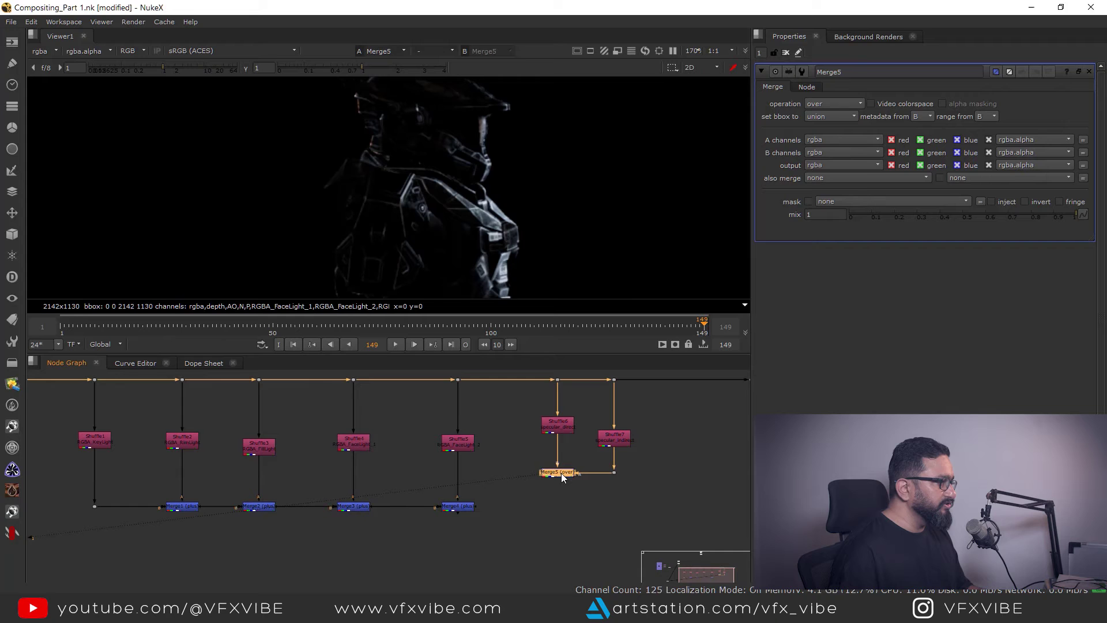
{"action": "left_click", "coordinate": [857, 101]}
{"action": "left_click", "coordinate": [828, 270]}
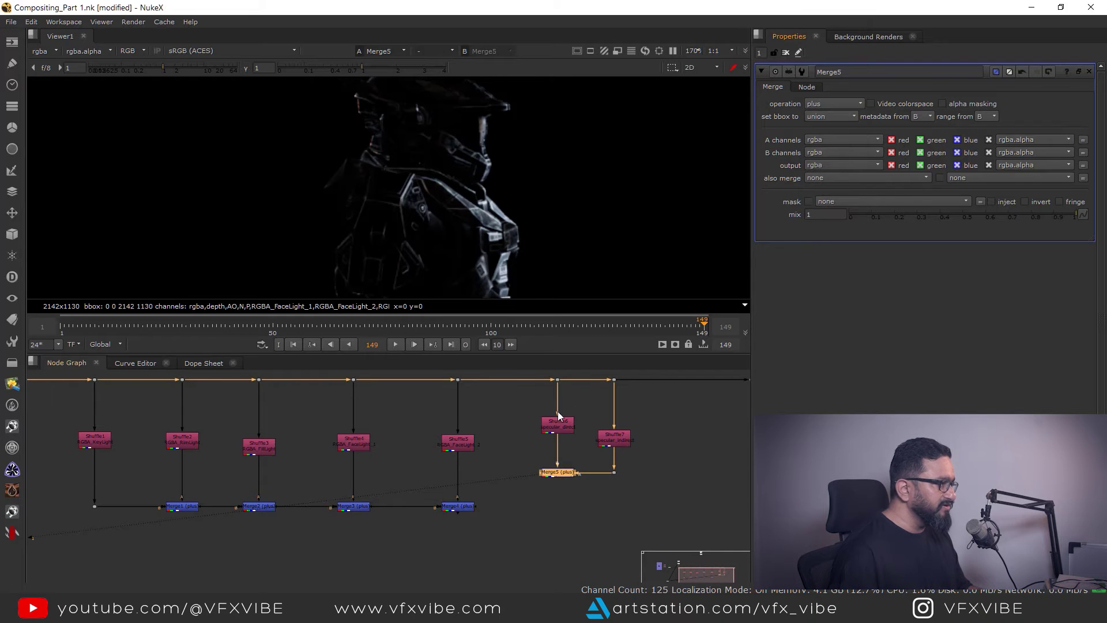
Step: Join the specular merge to the end of the light-pass chain with another plus Merge and check the whole character render
{"action": "middle_click_drag", "start_coordinate": [554, 506], "coordinate": [552, 476]}
{"action": "key", "text": "m"}
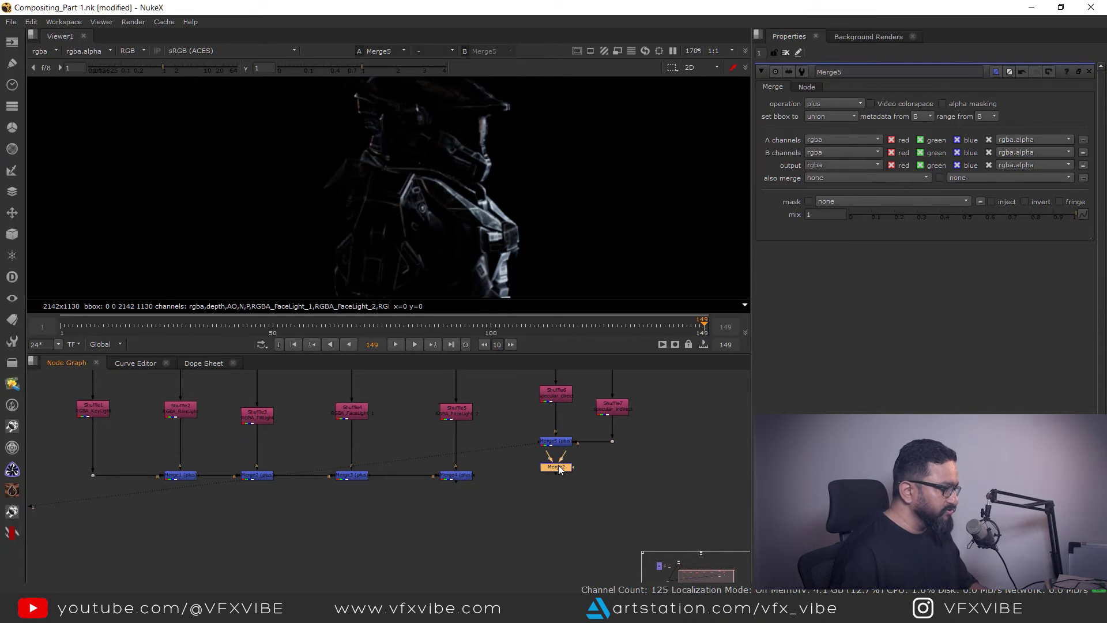
{"action": "scroll", "coordinate": [559, 459], "scroll_direction": "up", "scroll_amount": 2}
{"action": "left_click_drag", "start_coordinate": [564, 458], "coordinate": [563, 431]}
{"action": "key", "text": "1"}
{"action": "left_click_drag", "start_coordinate": [568, 478], "coordinate": [562, 478]}
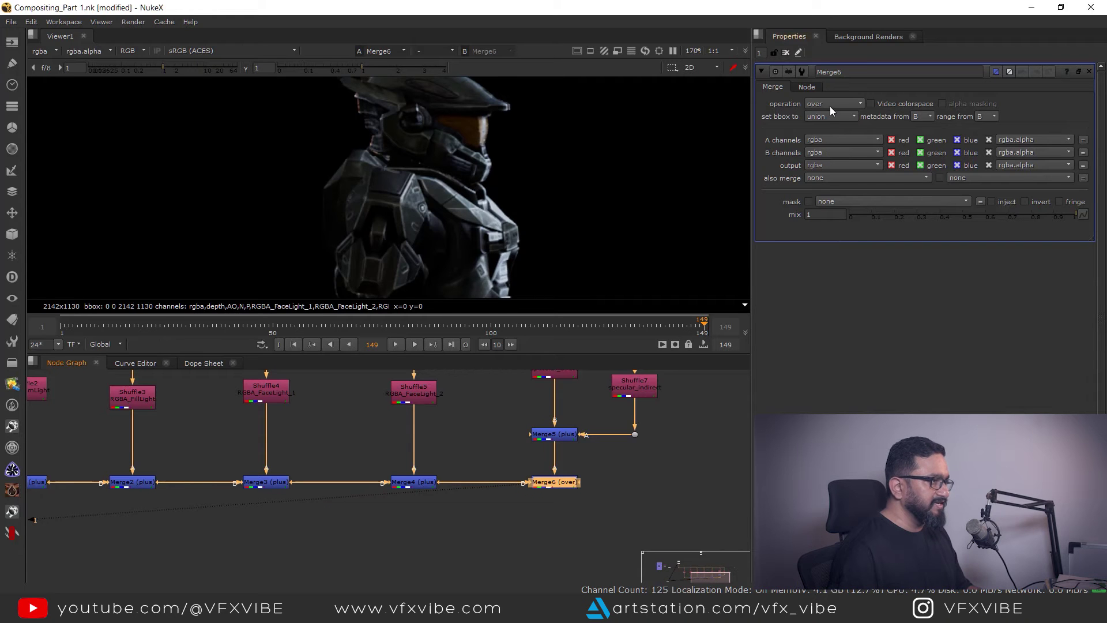
{"action": "left_click", "coordinate": [831, 110]}
{"action": "left_click", "coordinate": [832, 269]}
{"action": "key", "text": "f"}
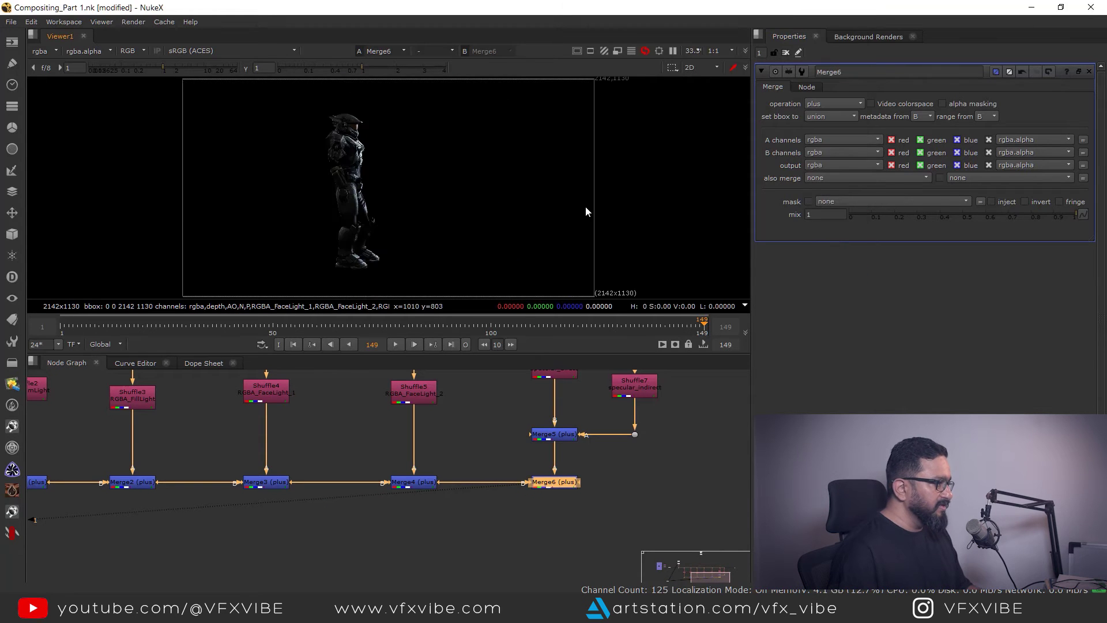
{"action": "key", "text": "space"}
{"action": "scroll", "coordinate": [518, 281], "scroll_direction": "up", "scroll_amount": 8}
{"action": "scroll", "coordinate": [527, 294], "scroll_direction": "down", "scroll_amount": 6}
{"action": "scroll", "coordinate": [526, 296], "scroll_direction": "up", "scroll_amount": 1}
{"action": "key", "text": "space"}
Step: Move the background plate's Read node to the far end of the Shuffle branches
{"action": "scroll", "coordinate": [473, 458], "scroll_direction": "down", "scroll_amount": 7}
{"action": "middle_click_drag", "start_coordinate": [417, 415], "coordinate": [412, 462]}
{"action": "scroll", "coordinate": [411, 427], "scroll_direction": "up", "scroll_amount": 3}
{"action": "left_click_drag", "start_coordinate": [393, 399], "coordinate": [731, 520]}
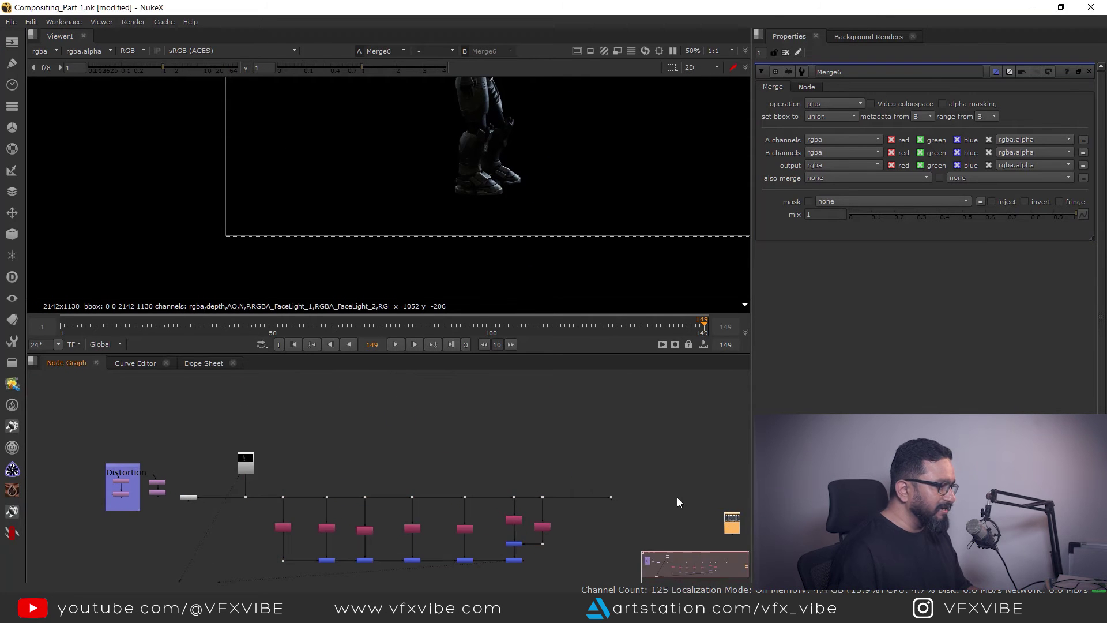
{"action": "scroll", "coordinate": [654, 544], "scroll_direction": "down", "scroll_amount": 1}
{"action": "middle_click_drag", "start_coordinate": [654, 544], "coordinate": [515, 453]}
{"action": "scroll", "coordinate": [427, 517], "scroll_direction": "down", "scroll_amount": 1}
{"action": "middle_click_drag", "start_coordinate": [427, 517], "coordinate": [496, 473]}
{"action": "scroll", "coordinate": [497, 473], "scroll_direction": "up", "scroll_amount": 3}
Step: Add an over Merge with the rebuilt character as A and the background plate as B, placed below the merge chain
{"action": "key", "text": "m"}
{"action": "scroll", "coordinate": [467, 499], "scroll_direction": "up", "scroll_amount": 3}
{"action": "left_click_drag", "start_coordinate": [461, 494], "coordinate": [645, 409]}
{"action": "middle_click_drag", "start_coordinate": [642, 440], "coordinate": [707, 409]}
{"action": "scroll", "coordinate": [707, 409], "scroll_direction": "down", "scroll_amount": 5}
{"action": "scroll", "coordinate": [570, 469], "scroll_direction": "up", "scroll_amount": 3}
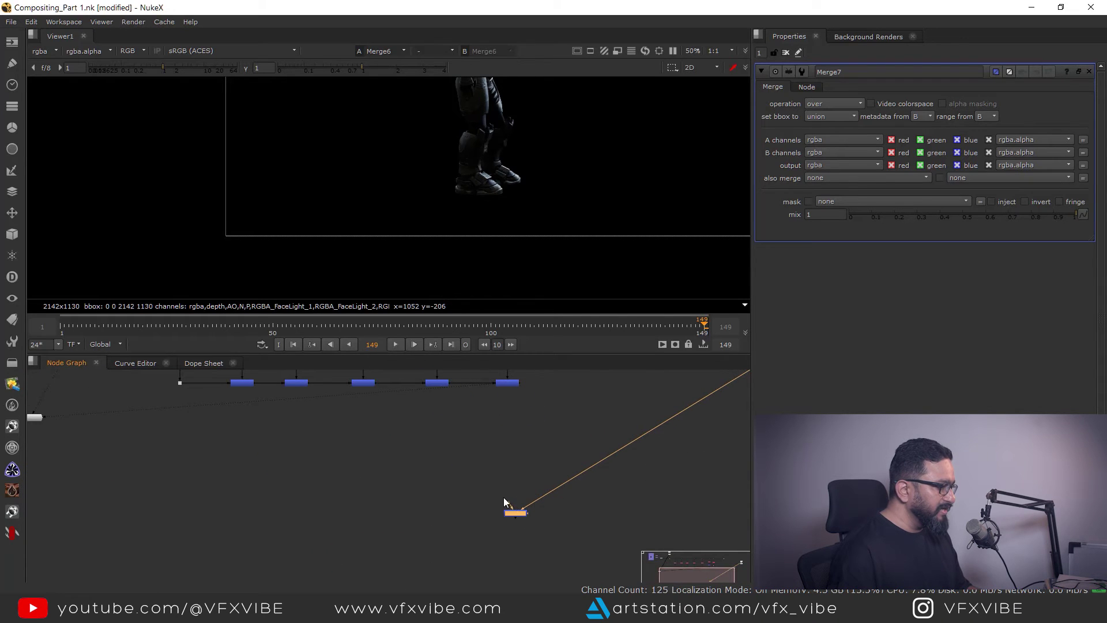
{"action": "left_click_drag", "start_coordinate": [516, 490], "coordinate": [507, 383]}
{"action": "left_click_drag", "start_coordinate": [523, 513], "coordinate": [514, 557]}
{"action": "scroll", "coordinate": [508, 496], "scroll_direction": "down", "scroll_amount": 3}
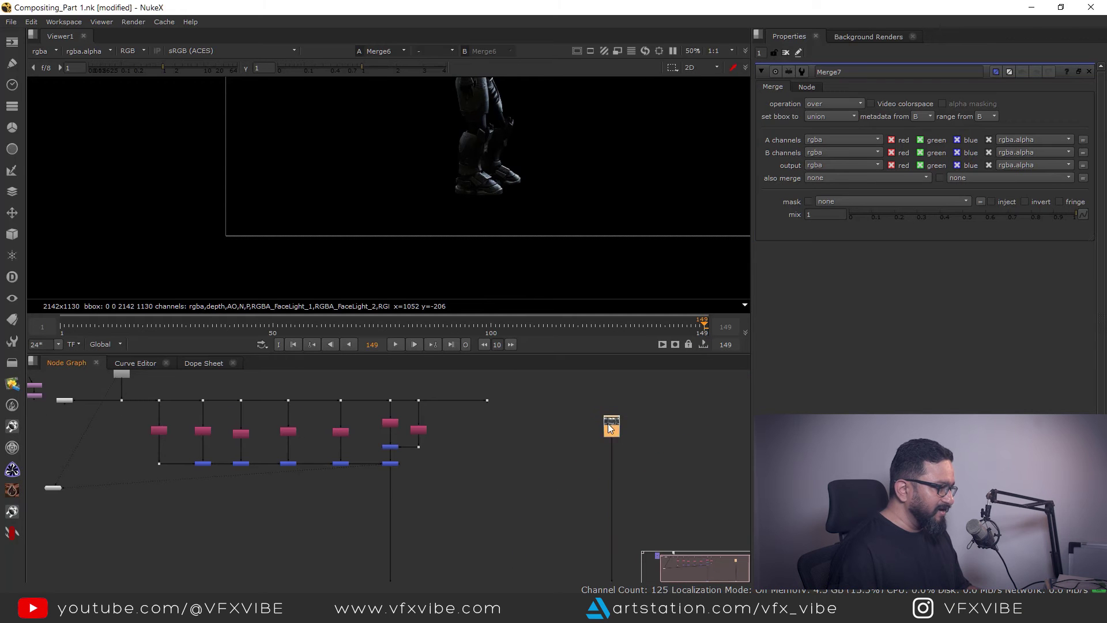
{"action": "middle_click_drag", "start_coordinate": [437, 548], "coordinate": [524, 503]}
Step: View the over Merge and examine the character's feet and shadow against the plate
{"action": "left_click", "coordinate": [478, 542]}
{"action": "key", "text": "1"}
{"action": "scroll", "coordinate": [518, 148], "scroll_direction": "down", "scroll_amount": 3}
{"action": "middle_click_drag", "start_coordinate": [519, 148], "coordinate": [507, 179]}
{"action": "scroll", "coordinate": [544, 280], "scroll_direction": "up", "scroll_amount": 4}
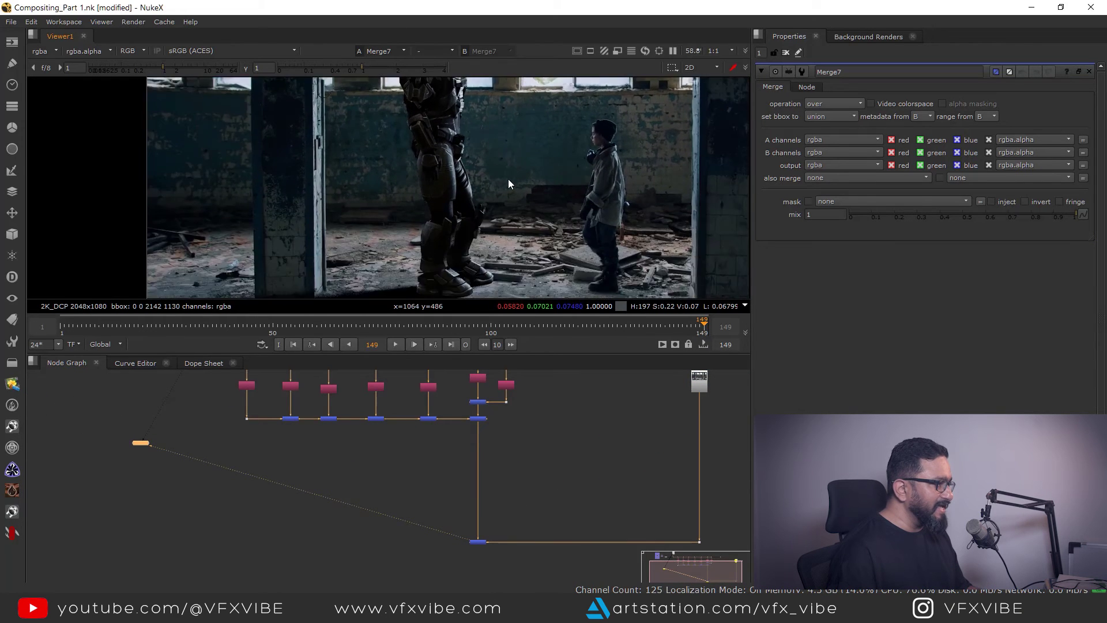
{"action": "scroll", "coordinate": [508, 180], "scroll_direction": "down", "scroll_amount": 2}
{"action": "middle_click_drag", "start_coordinate": [472, 235], "coordinate": [520, 226]}
{"action": "scroll", "coordinate": [520, 226], "scroll_direction": "up", "scroll_amount": 2}
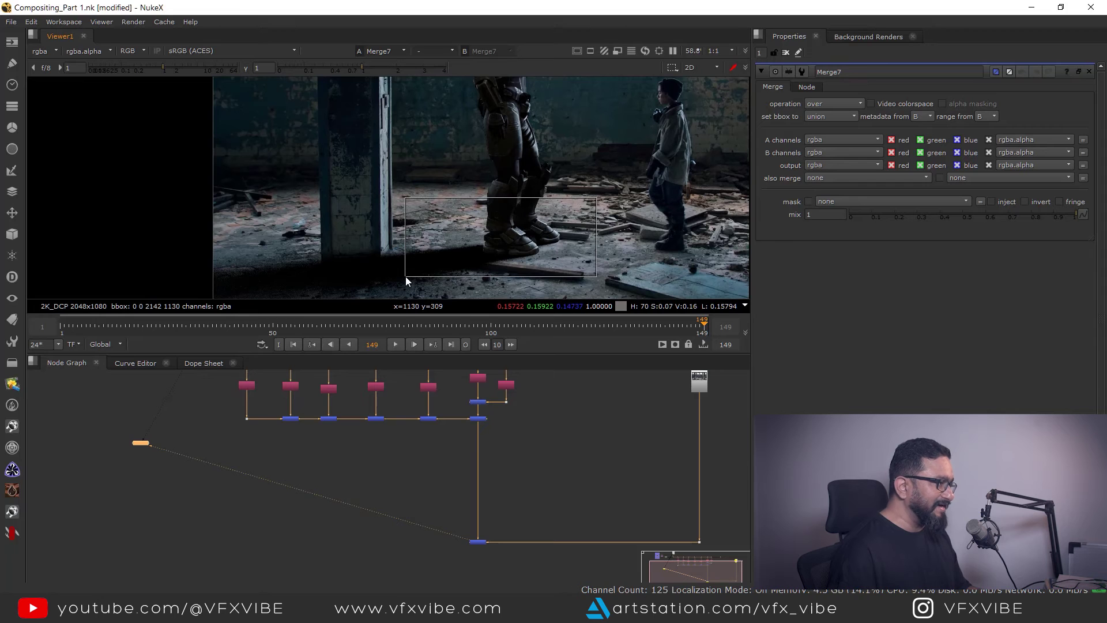
Step: Duplicate the lens-distortion node pair beside the Distortion backdrop and paste it near the character merge chain
{"action": "middle_click_drag", "start_coordinate": [506, 487], "coordinate": [721, 573]}
{"action": "scroll", "coordinate": [376, 487], "scroll_direction": "down", "scroll_amount": 2}
{"action": "scroll", "coordinate": [356, 447], "scroll_direction": "up", "scroll_amount": 6}
{"action": "left_click_drag", "start_coordinate": [350, 418], "coordinate": [287, 513]}
{"action": "scroll", "coordinate": [432, 485], "scroll_direction": "down", "scroll_amount": 5}
{"action": "middle_click_drag", "start_coordinate": [635, 537], "coordinate": [508, 479]}
{"action": "middle_click_drag", "start_coordinate": [605, 507], "coordinate": [489, 497]}
{"action": "scroll", "coordinate": [476, 465], "scroll_direction": "up", "scroll_amount": 3}
{"action": "key", "text": "ctrl+v"}
Step: Insert the pasted lens-distortion pair between the last plus Merge and the over Merge
{"action": "scroll", "coordinate": [442, 461], "scroll_direction": "up", "scroll_amount": 3}
{"action": "scroll", "coordinate": [487, 480], "scroll_direction": "down", "scroll_amount": 3}
{"action": "left_click_drag", "start_coordinate": [487, 479], "coordinate": [495, 511]}
{"action": "left_click_drag", "start_coordinate": [545, 466], "coordinate": [419, 541]}
{"action": "left_click_drag", "start_coordinate": [497, 511], "coordinate": [448, 534]}
{"action": "scroll", "coordinate": [472, 466], "scroll_direction": "down", "scroll_amount": 4}
{"action": "left_click_drag", "start_coordinate": [383, 482], "coordinate": [372, 488]}
Step: Toggle the inserted distortion nodes off and on to compare the full-frame composite with and without them
{"action": "key", "text": "d"}
{"action": "key", "text": "f"}
{"action": "key", "text": "d"}
{"action": "key", "text": "d"}
{"action": "key", "text": "d"}
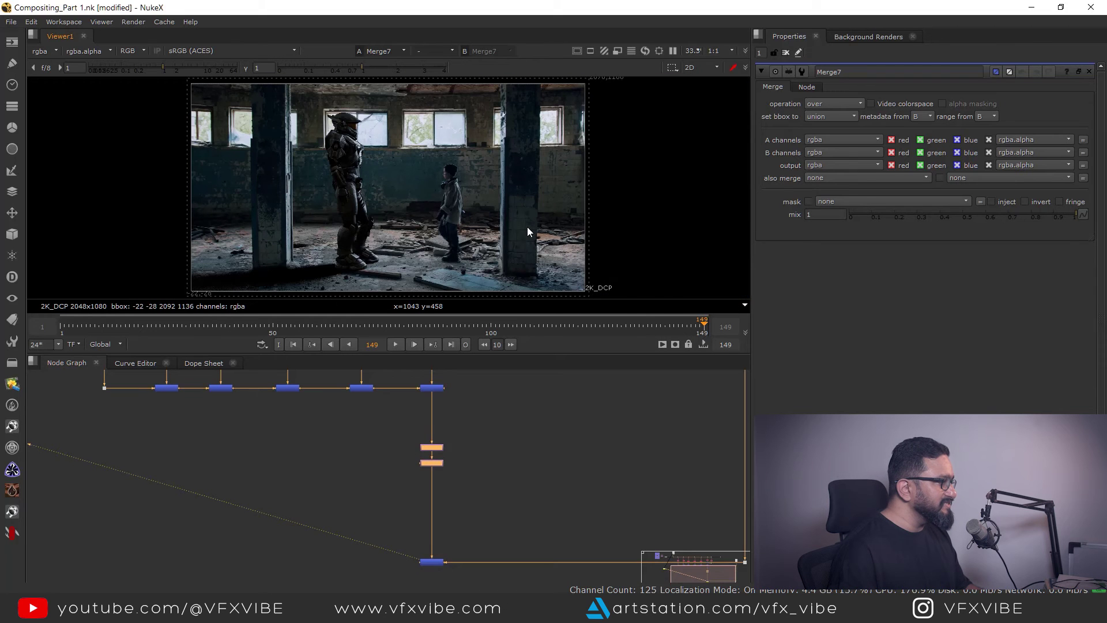
{"action": "scroll", "coordinate": [476, 479], "scroll_direction": "down", "scroll_amount": 3}
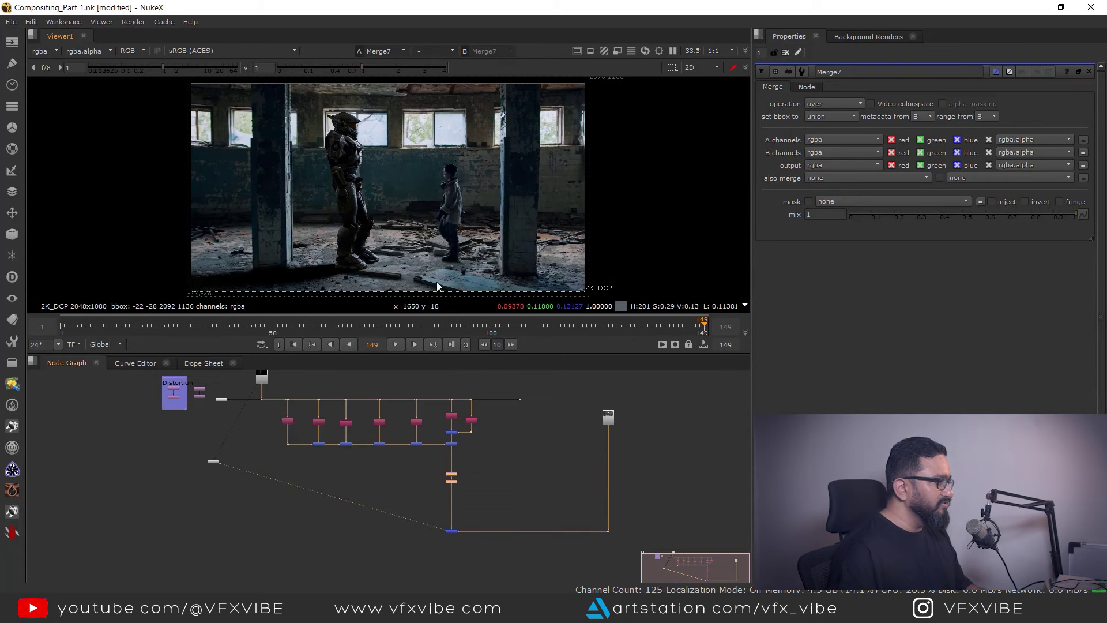
Step: Examine the ground shadow with viewer gain raised to 40, then view the KeyLight Shuffle at gain 1
{"action": "scroll", "coordinate": [528, 188], "scroll_direction": "up", "scroll_amount": 6}
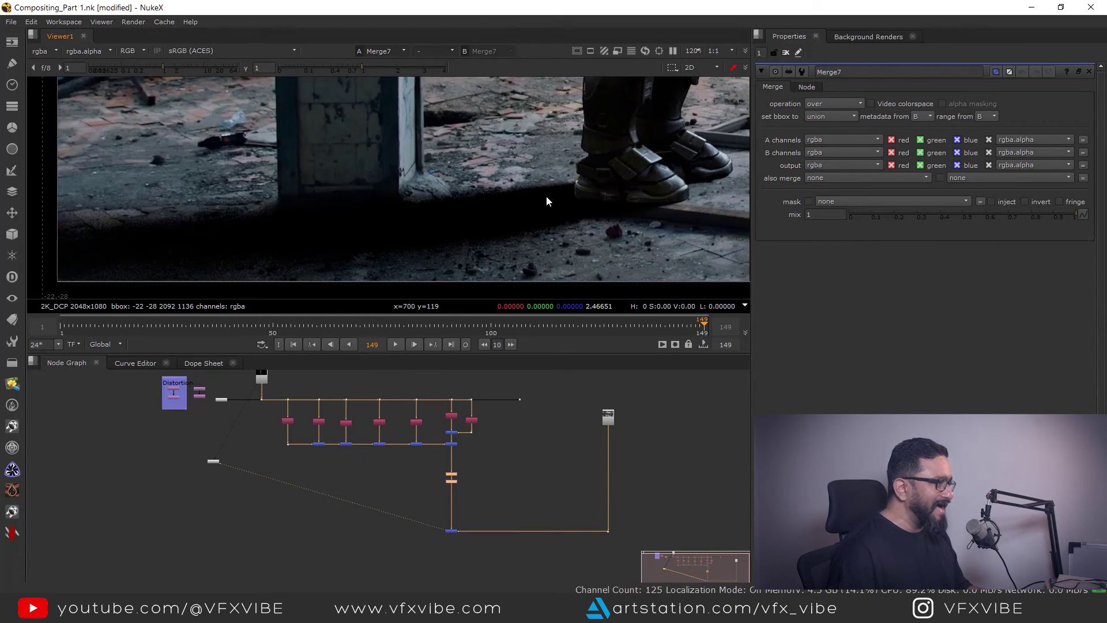
{"action": "left_click_drag", "start_coordinate": [168, 64], "coordinate": [227, 67]}
{"action": "left_click_drag", "start_coordinate": [525, 179], "coordinate": [374, 262], "text": "ctrl+shift"}
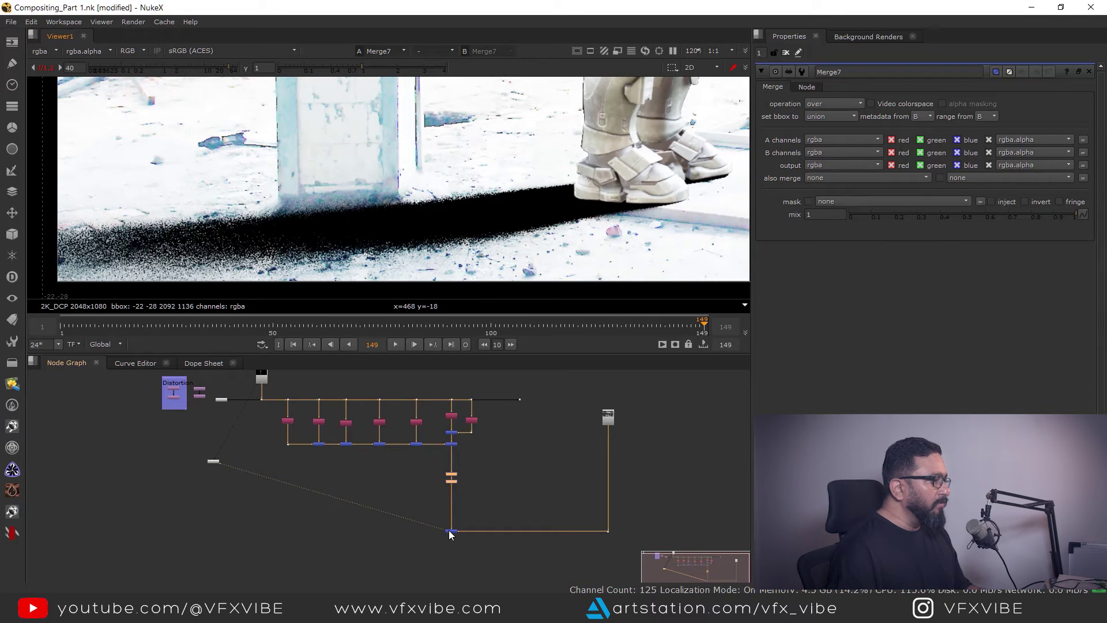
{"action": "scroll", "coordinate": [452, 531], "scroll_direction": "up", "scroll_amount": 5}
{"action": "left_click", "coordinate": [451, 456]}
{"action": "key", "text": "1"}
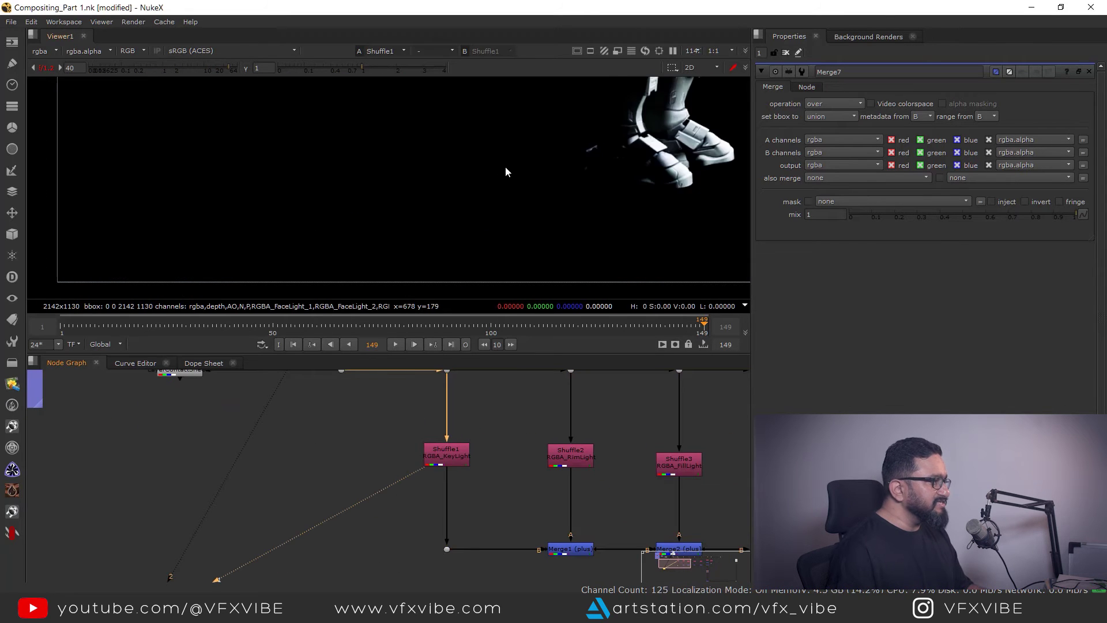
{"action": "key", "text": "f"}
{"action": "left_click", "coordinate": [164, 68]}
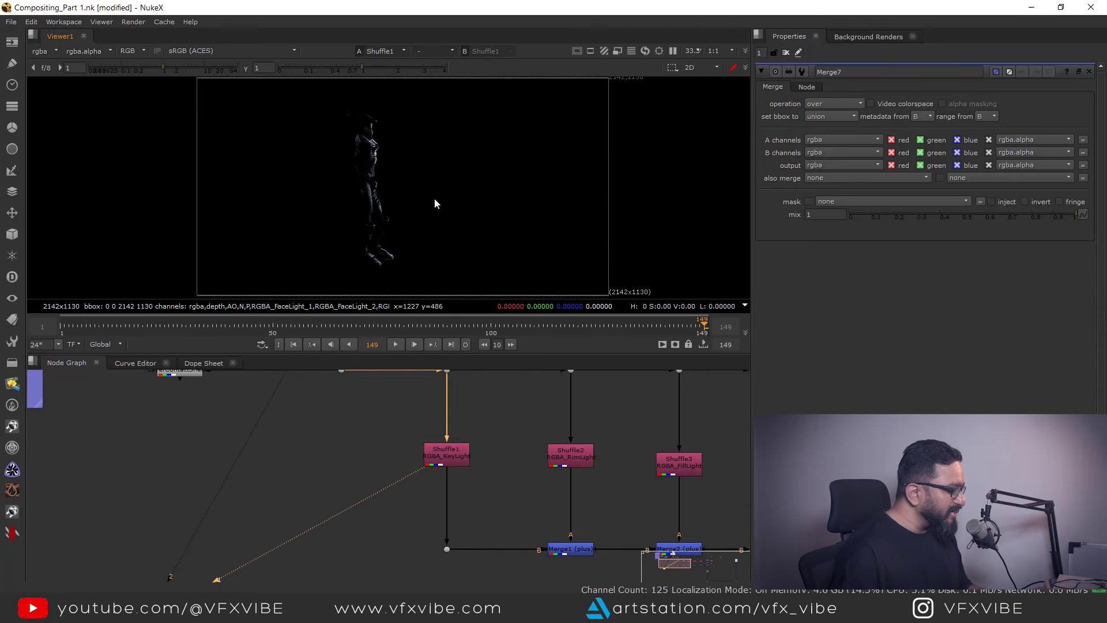
Step: Display the alpha channel and check it on the KeyLight, RimLight, FillLight and FaceLight Shuffles one after another
{"action": "key", "text": "a"}
{"action": "scroll", "coordinate": [459, 230], "scroll_direction": "up", "scroll_amount": 1}
{"action": "scroll", "coordinate": [458, 229], "scroll_direction": "up", "scroll_amount": 1}
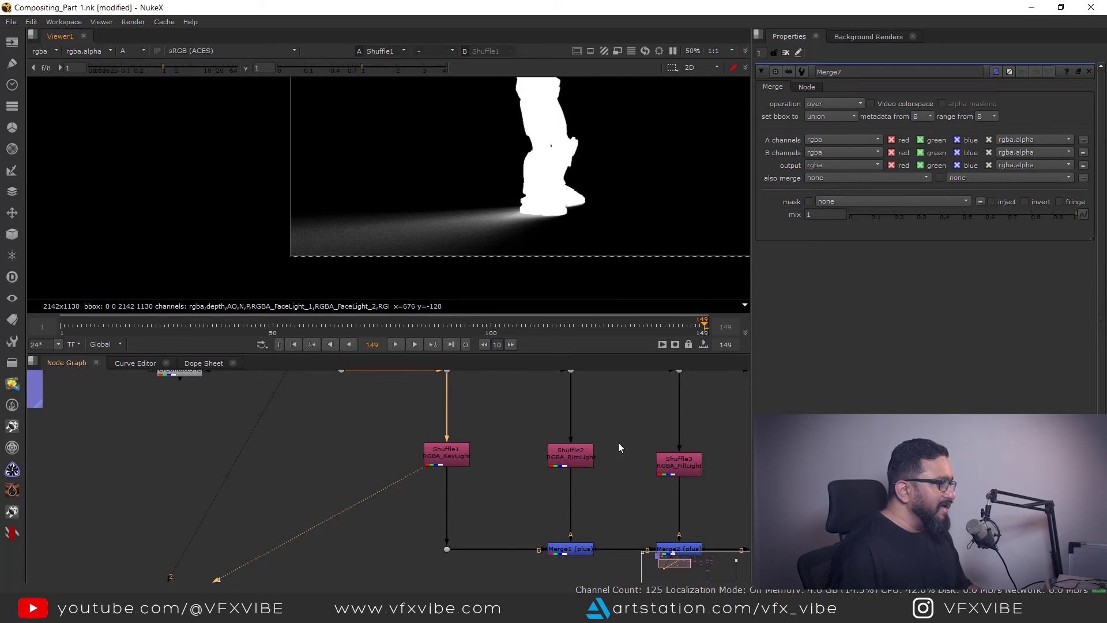
{"action": "middle_click_drag", "start_coordinate": [618, 444], "coordinate": [569, 432]}
{"action": "left_click", "coordinate": [528, 447]}
{"action": "key", "text": "1"}
{"action": "middle_click_drag", "start_coordinate": [617, 460], "coordinate": [530, 461]}
{"action": "left_click", "coordinate": [531, 461]}
{"action": "left_click", "coordinate": [673, 448]}
{"action": "key", "text": "1"}
{"action": "middle_click_drag", "start_coordinate": [673, 448], "coordinate": [514, 455]}
{"action": "left_click", "coordinate": [549, 454]}
{"action": "key", "text": "1"}
Step: View the over Merge again and examine the shadow and the helmet's edge pixels up close
{"action": "scroll", "coordinate": [571, 466], "scroll_direction": "down", "scroll_amount": 5}
{"action": "middle_click_drag", "start_coordinate": [612, 469], "coordinate": [558, 469]}
{"action": "scroll", "coordinate": [558, 470], "scroll_direction": "up", "scroll_amount": 4}
{"action": "middle_click_drag", "start_coordinate": [603, 579], "coordinate": [562, 475]}
{"action": "scroll", "coordinate": [563, 479], "scroll_direction": "down", "scroll_amount": 3}
{"action": "left_click", "coordinate": [533, 489]}
{"action": "key", "text": "1"}
{"action": "scroll", "coordinate": [497, 230], "scroll_direction": "down", "scroll_amount": 3}
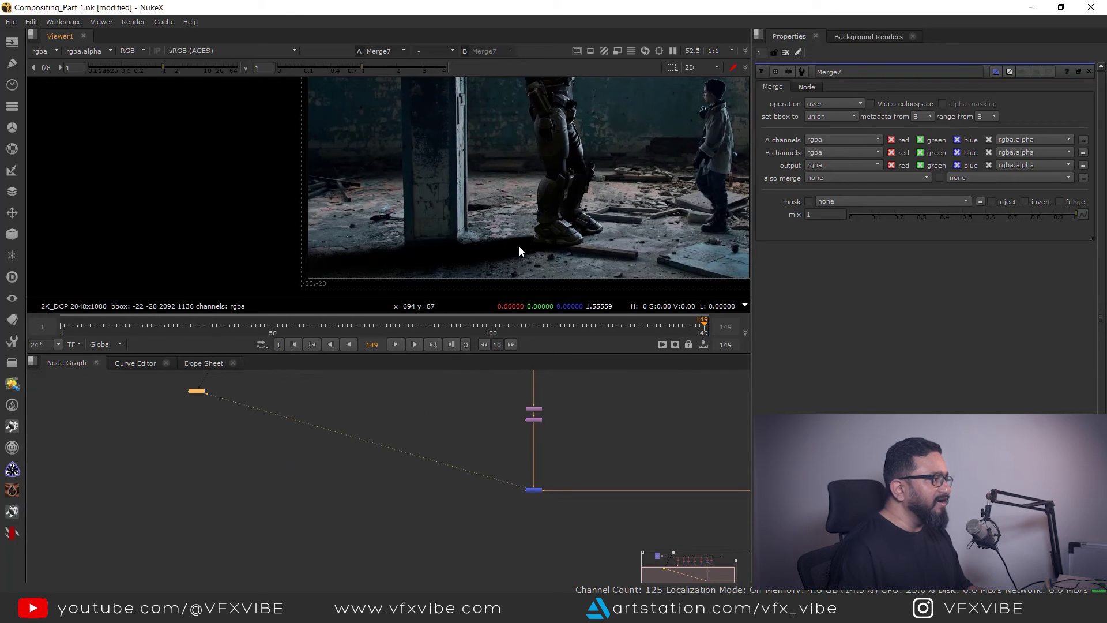
{"action": "scroll", "coordinate": [591, 95], "scroll_direction": "up", "scroll_amount": 15}
{"action": "middle_click_drag", "start_coordinate": [591, 95], "coordinate": [553, 149]}
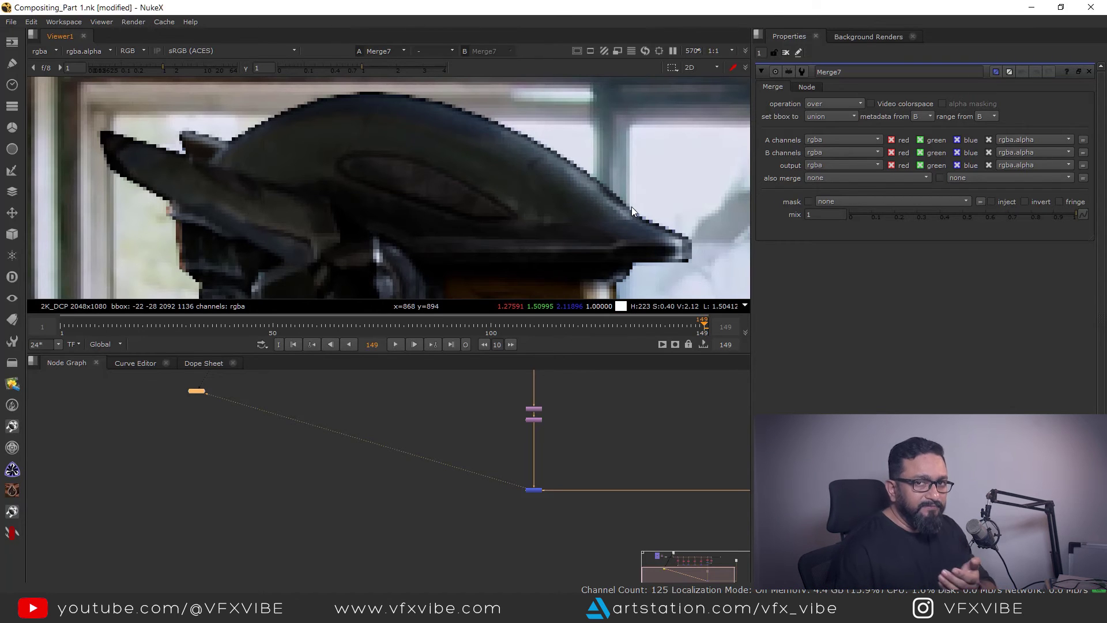
Step: Examine the KeyLight Shuffle's alpha along the helmet edge at pixel level in the full-screen viewer
{"action": "scroll", "coordinate": [518, 496], "scroll_direction": "down", "scroll_amount": 5}
{"action": "scroll", "coordinate": [462, 501], "scroll_direction": "up", "scroll_amount": 3}
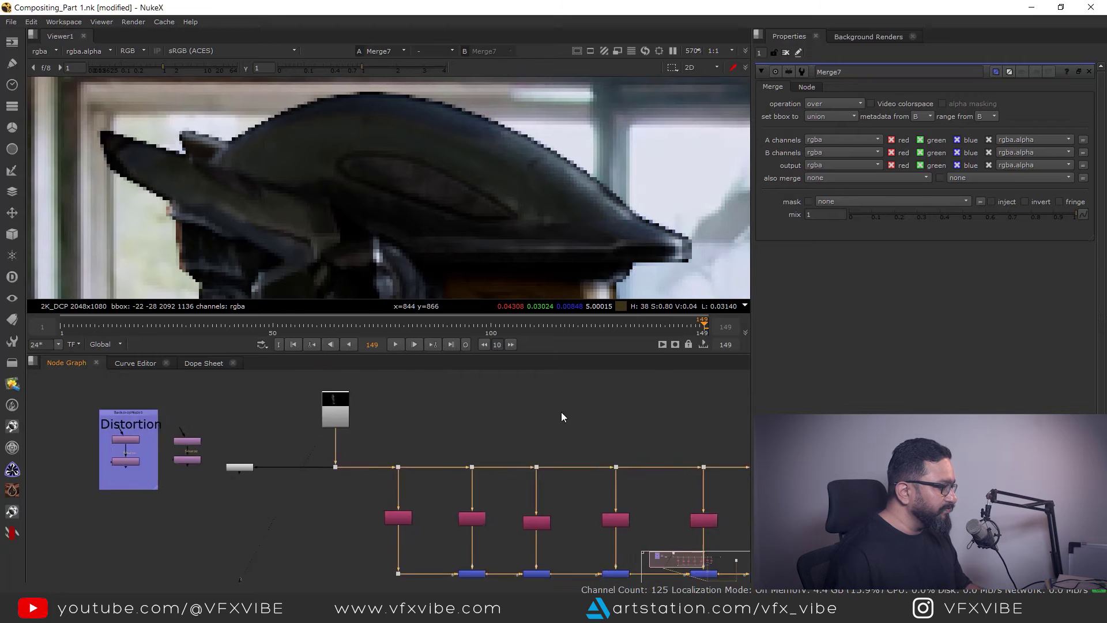
{"action": "middle_click_drag", "start_coordinate": [418, 506], "coordinate": [548, 416]}
{"action": "left_click", "coordinate": [536, 425]}
{"action": "key", "text": "1"}
{"action": "key", "text": "space"}
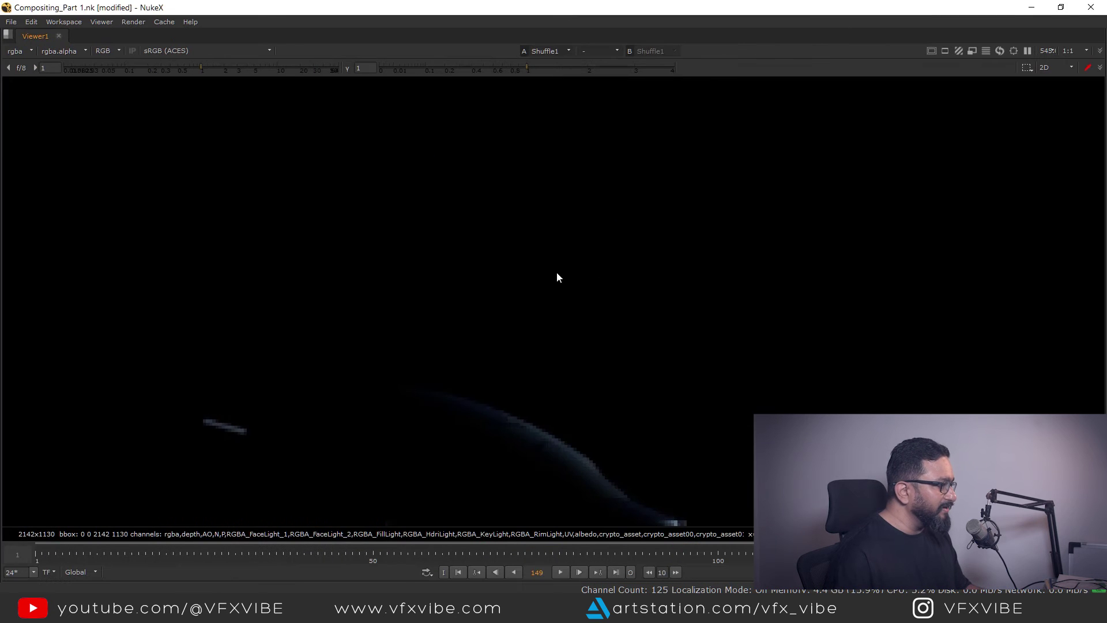
{"action": "key", "text": "a"}
{"action": "scroll", "coordinate": [594, 279], "scroll_direction": "up", "scroll_amount": 8}
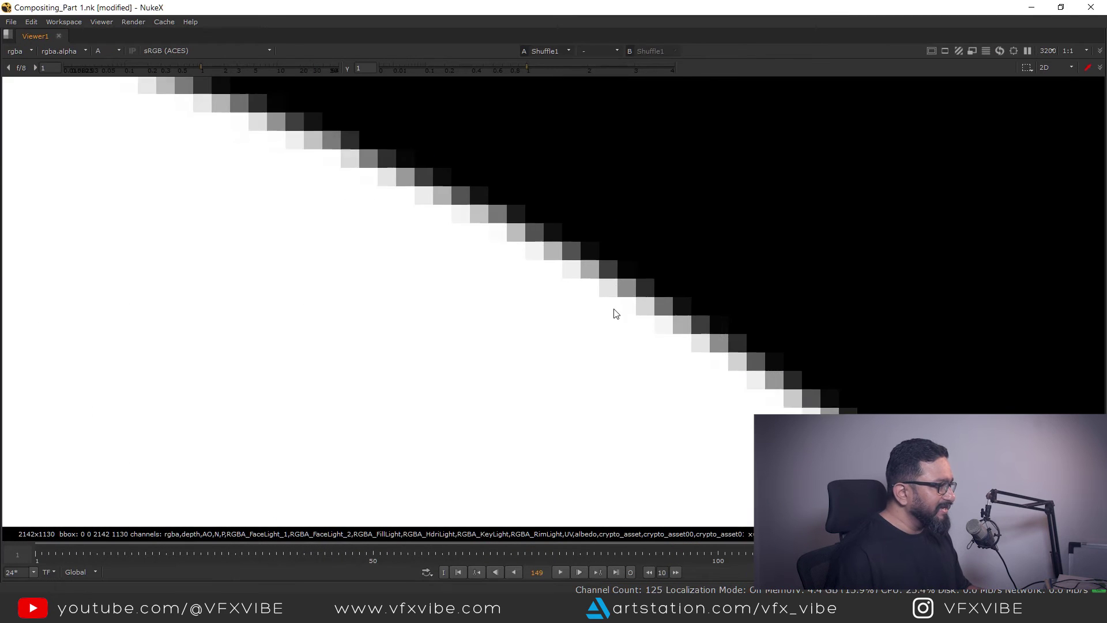
{"action": "scroll", "coordinate": [614, 309], "scroll_direction": "up", "scroll_amount": 2}
{"action": "middle_click_drag", "start_coordinate": [604, 296], "coordinate": [597, 322]}
{"action": "left_click_drag", "start_coordinate": [578, 307], "coordinate": [710, 222]}
{"action": "left_click_drag", "start_coordinate": [579, 309], "coordinate": [702, 240]}
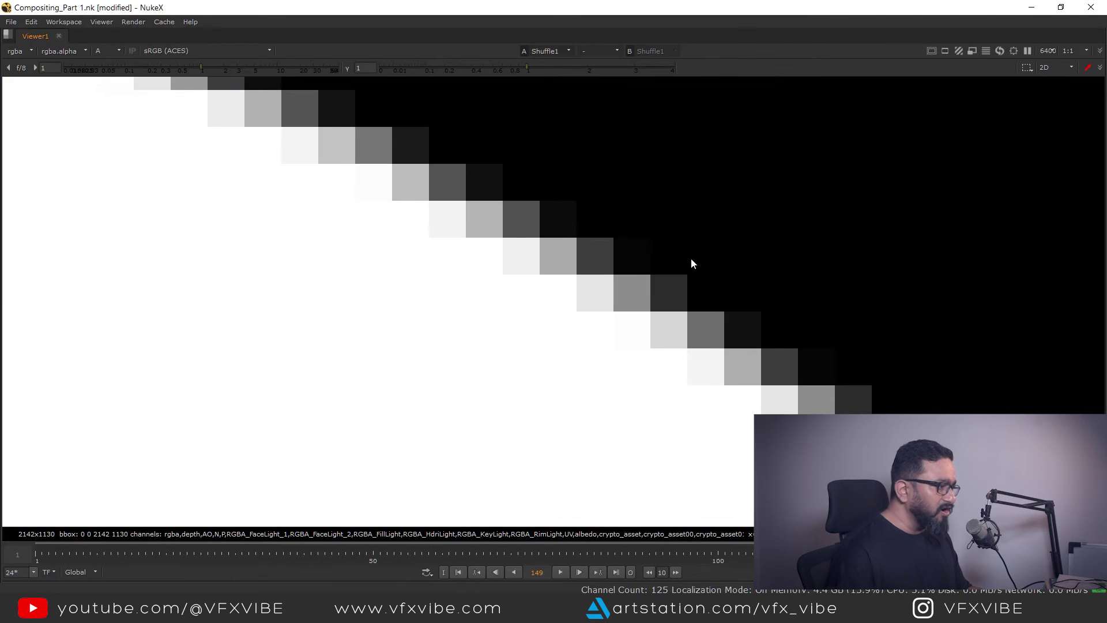
{"action": "scroll", "coordinate": [685, 266], "scroll_direction": "down", "scroll_amount": 4}
{"action": "key", "text": "space"}
Step: Step through the plus Merges from first to last and compare the helmet's alpha edge at each one
{"action": "middle_click_drag", "start_coordinate": [495, 460], "coordinate": [353, 475]}
{"action": "scroll", "coordinate": [479, 225], "scroll_direction": "up", "scroll_amount": 3}
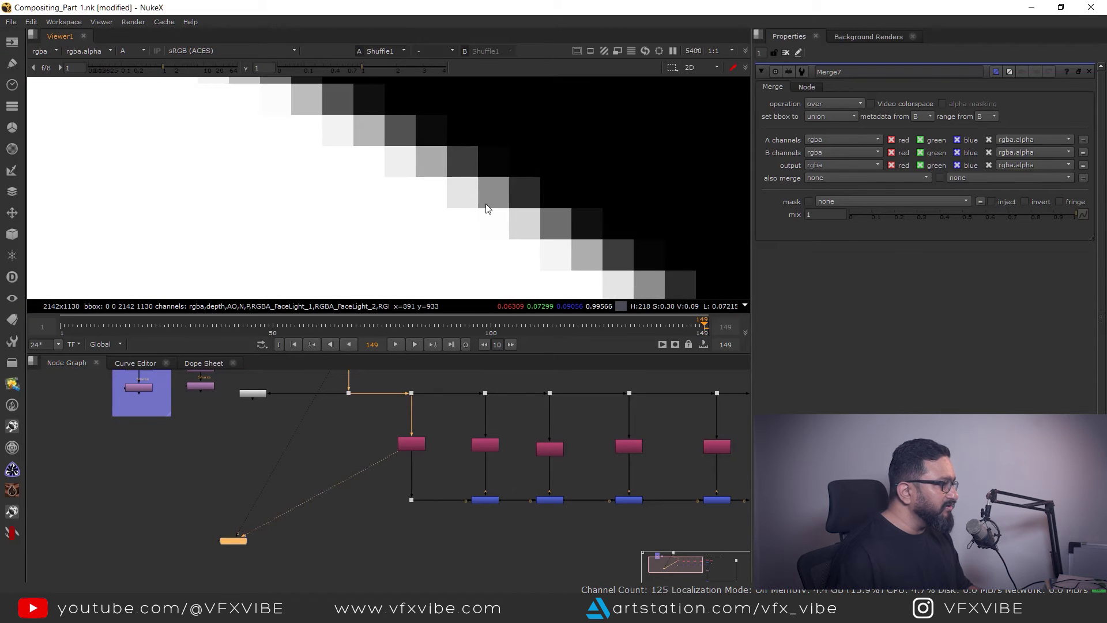
{"action": "left_click", "coordinate": [494, 501]}
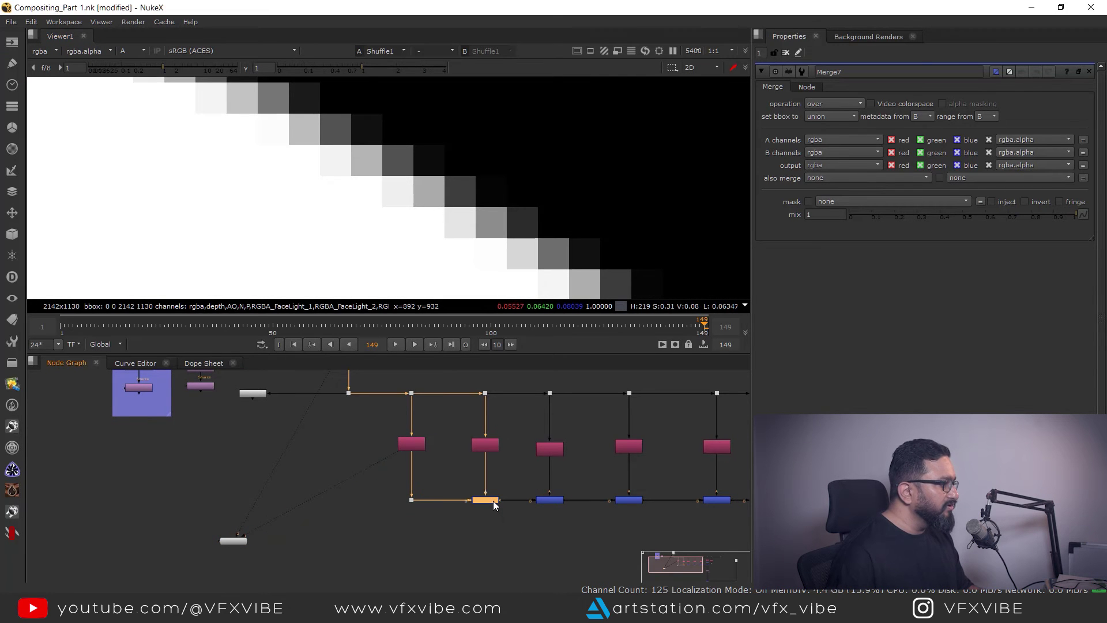
{"action": "key", "text": "1"}
{"action": "middle_click_drag", "start_coordinate": [486, 262], "coordinate": [547, 253]}
{"action": "middle_click_drag", "start_coordinate": [555, 502], "coordinate": [487, 492]}
{"action": "left_click", "coordinate": [486, 495]}
{"action": "key", "text": "1"}
{"action": "middle_click_drag", "start_coordinate": [587, 500], "coordinate": [485, 504]}
{"action": "left_click", "coordinate": [461, 496]}
{"action": "key", "text": "1"}
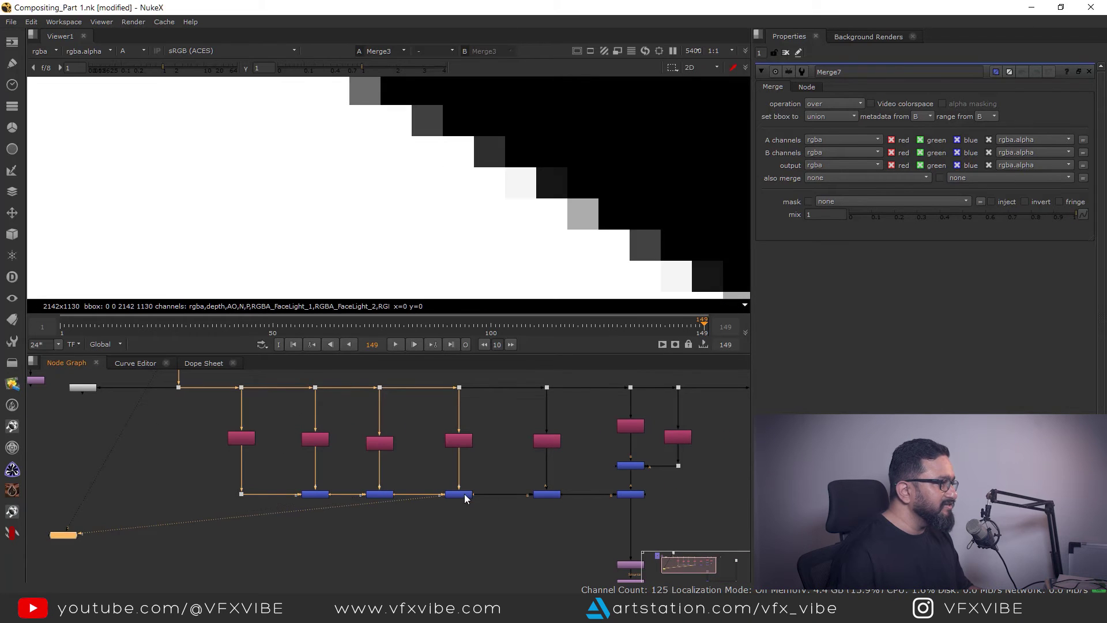
{"action": "left_click", "coordinate": [548, 496]}
{"action": "key", "text": "1"}
{"action": "middle_click_drag", "start_coordinate": [630, 497], "coordinate": [559, 490]}
{"action": "left_click", "coordinate": [558, 488]}
{"action": "key", "text": "1"}
{"action": "scroll", "coordinate": [559, 254], "scroll_direction": "down", "scroll_amount": 8}
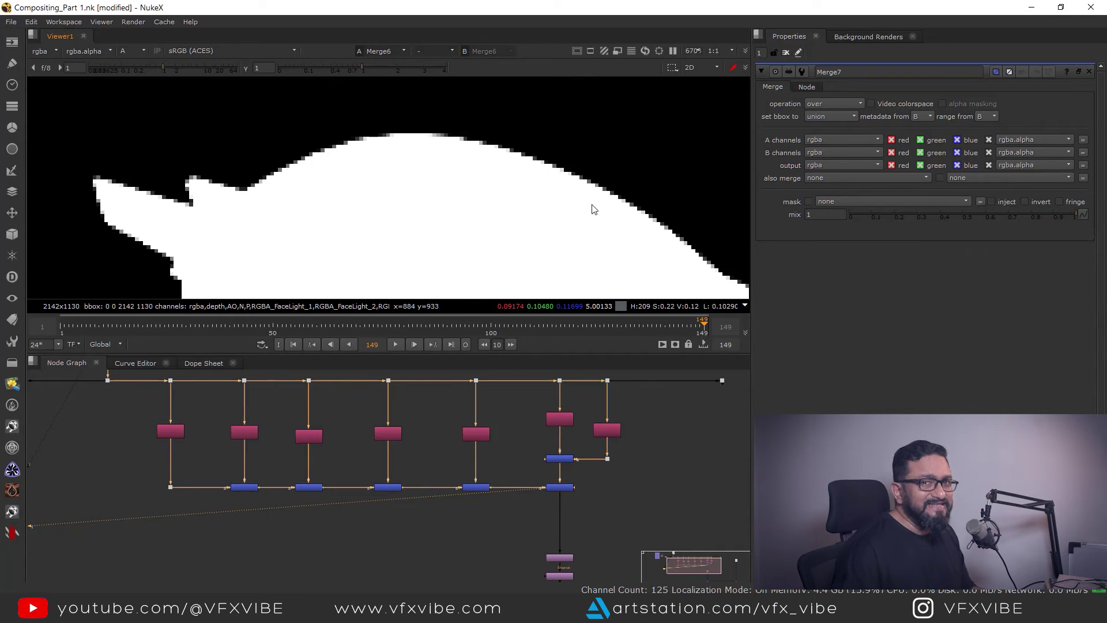
{"action": "left_click", "coordinate": [478, 453]}
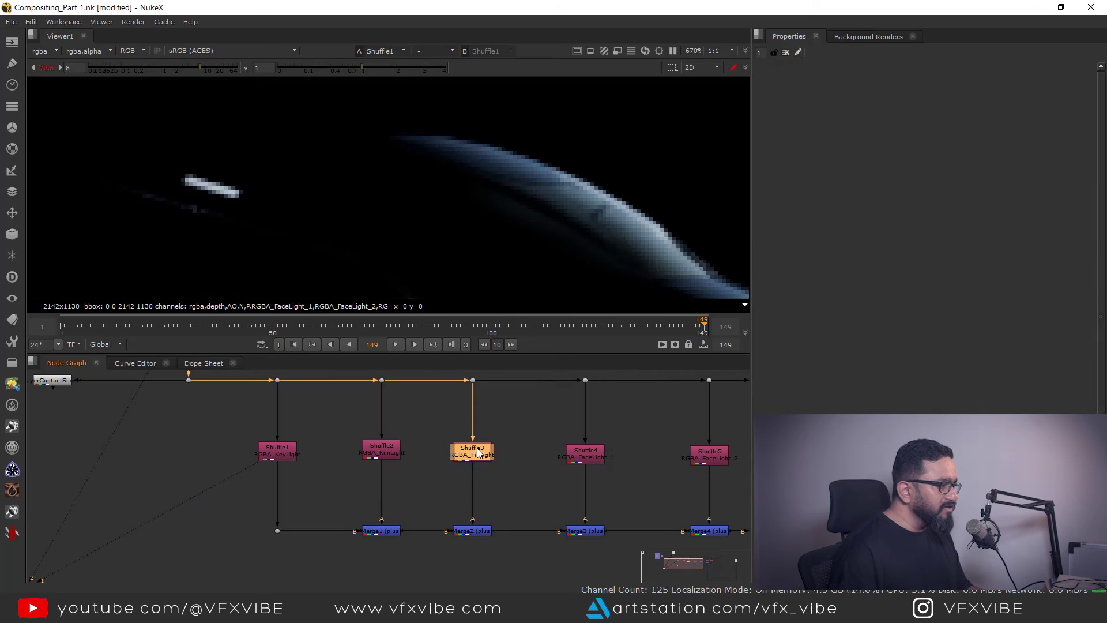
{"action": "left_click", "coordinate": [581, 455]}
{"action": "middle_click_drag", "start_coordinate": [727, 450], "coordinate": [614, 453]}
{"action": "left_click", "coordinate": [611, 454]}
{"action": "scroll", "coordinate": [439, 508], "scroll_direction": "down", "scroll_amount": 3}
{"action": "middle_click_drag", "start_coordinate": [444, 503], "coordinate": [567, 464]}
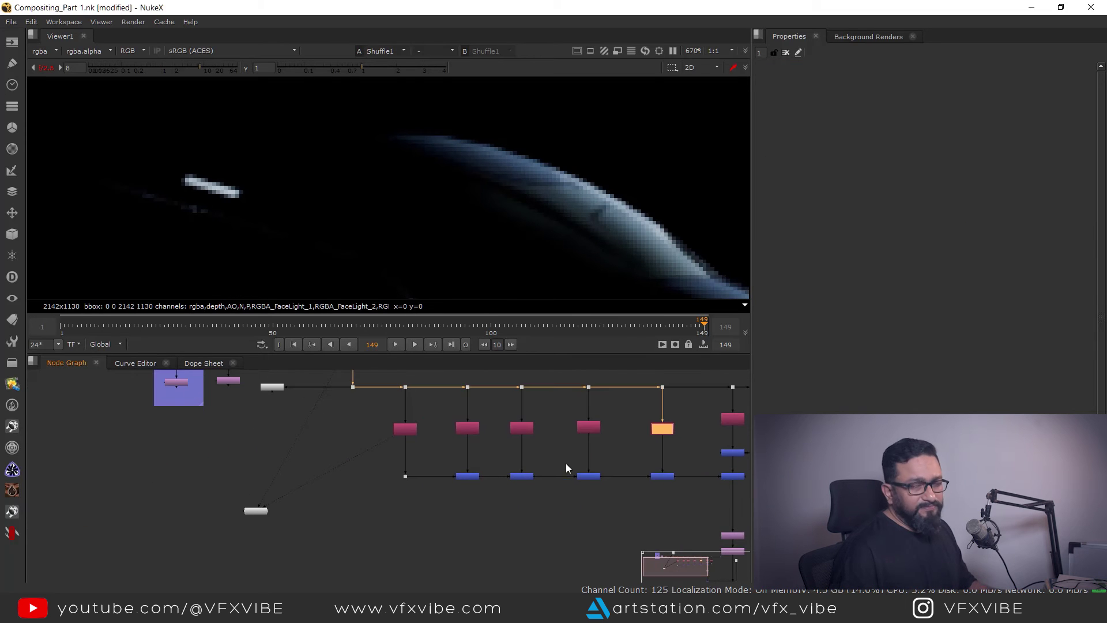
Step: View the first plus Merge with its alpha channel displayed and check the helmet edge
{"action": "scroll", "coordinate": [510, 468], "scroll_direction": "up", "scroll_amount": 8}
{"action": "scroll", "coordinate": [398, 503], "scroll_direction": "down", "scroll_amount": 1}
{"action": "middle_click_drag", "start_coordinate": [398, 503], "coordinate": [486, 497]}
{"action": "left_click", "coordinate": [472, 497]}
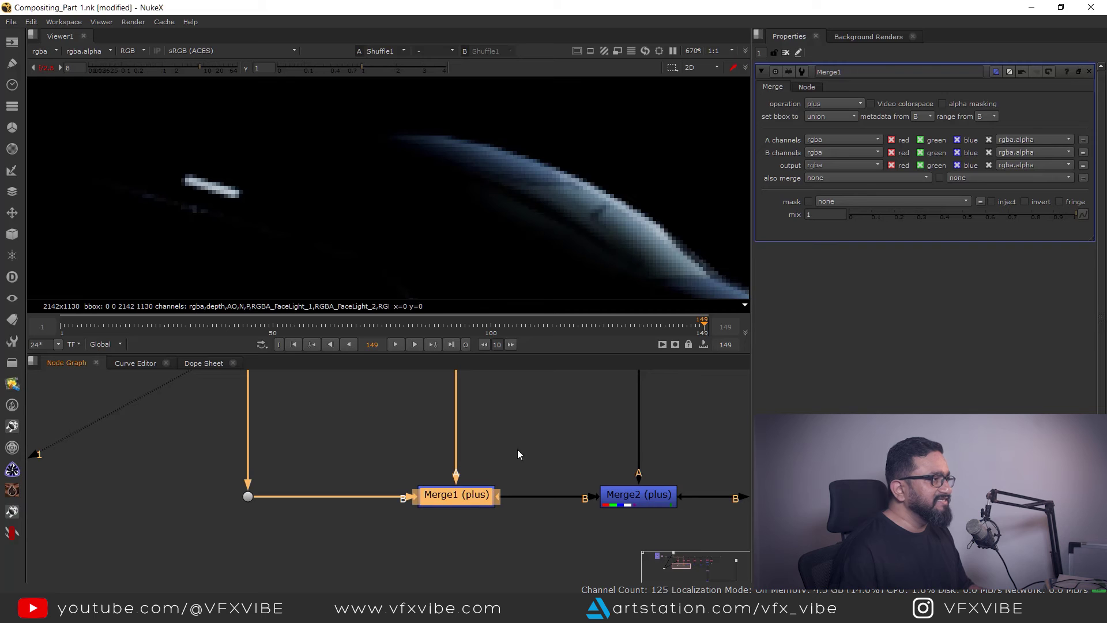
{"action": "key", "text": "1"}
{"action": "key", "text": "a"}
{"action": "left_click", "coordinate": [519, 447]}
{"action": "left_click", "coordinate": [469, 496]}
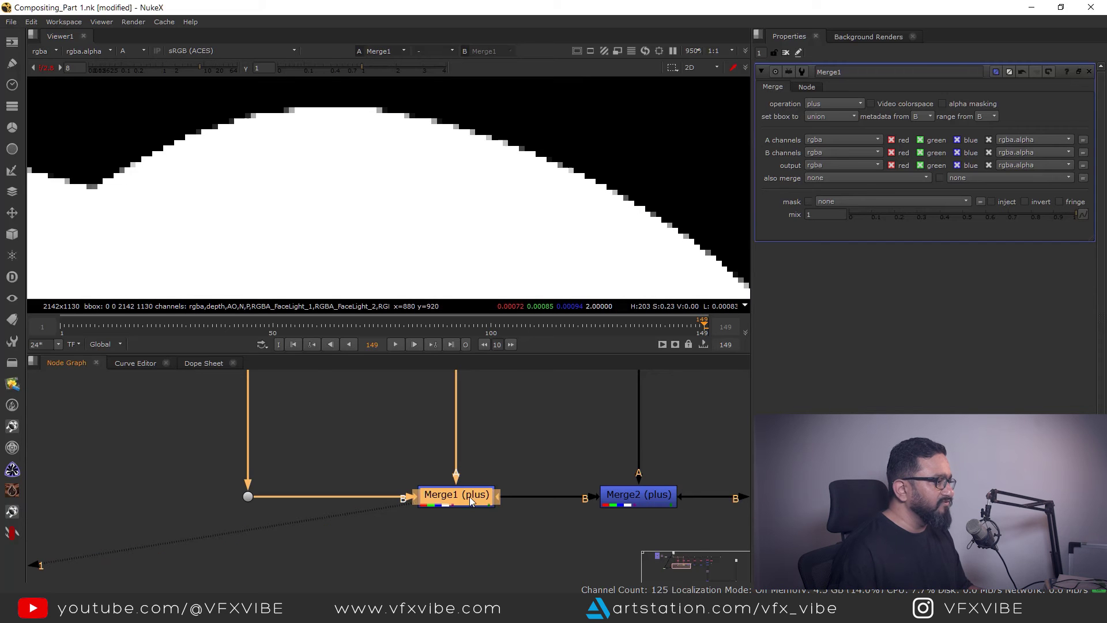
Step: View the LensDistortion node after the plus Merges with alpha displayed to check the helmet edge
{"action": "scroll", "coordinate": [563, 494], "scroll_direction": "down", "scroll_amount": 5}
{"action": "scroll", "coordinate": [559, 489], "scroll_direction": "up", "scroll_amount": 1}
{"action": "middle_click_drag", "start_coordinate": [692, 519], "coordinate": [401, 434]}
{"action": "middle_click_drag", "start_coordinate": [517, 496], "coordinate": [495, 428]}
{"action": "left_click", "coordinate": [499, 515]}
{"action": "left_click", "coordinate": [499, 416]}
{"action": "key", "text": "1"}
Step: Set the output channels of the first plus Merge to rgb so that it leaves alpha out
{"action": "middle_click_drag", "start_coordinate": [554, 149], "coordinate": [437, 294]}
{"action": "middle_click_drag", "start_coordinate": [144, 375], "coordinate": [419, 513]}
{"action": "scroll", "coordinate": [521, 479], "scroll_direction": "up", "scroll_amount": 6}
{"action": "scroll", "coordinate": [523, 536], "scroll_direction": "down", "scroll_amount": 1}
{"action": "middle_click_drag", "start_coordinate": [520, 543], "coordinate": [392, 474]}
{"action": "left_click", "coordinate": [392, 473]}
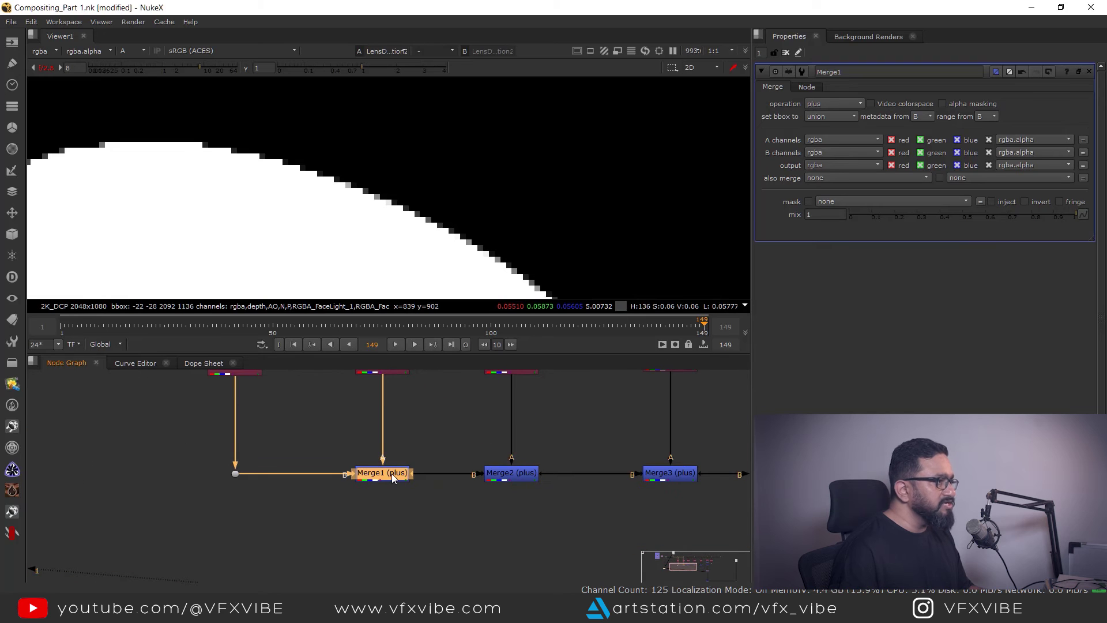
{"action": "left_click", "coordinate": [812, 168]}
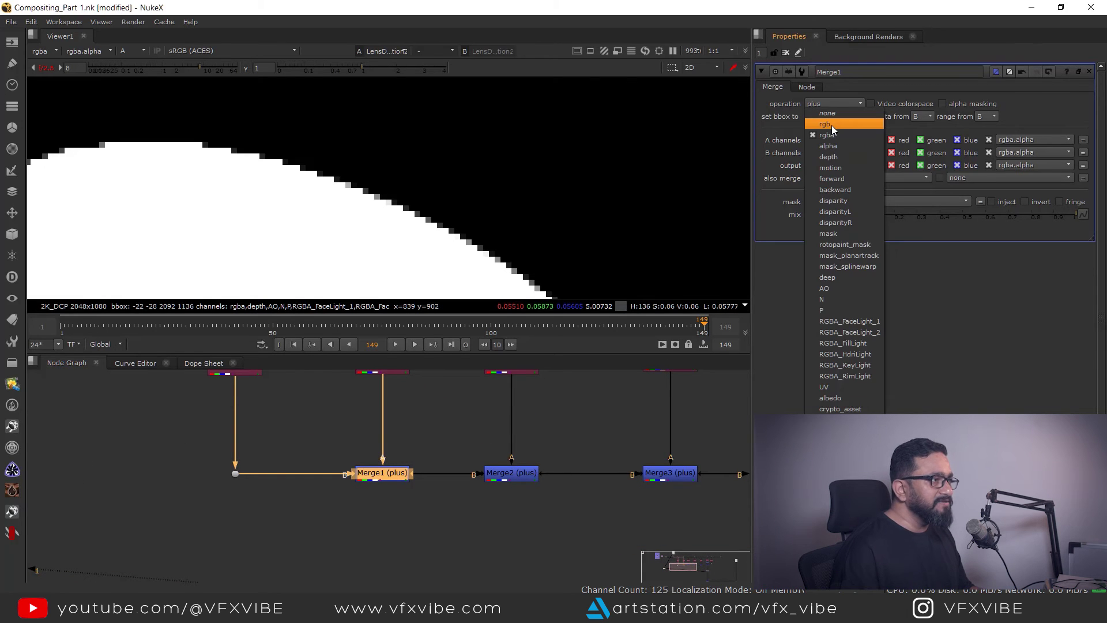
{"action": "left_click", "coordinate": [831, 126]}
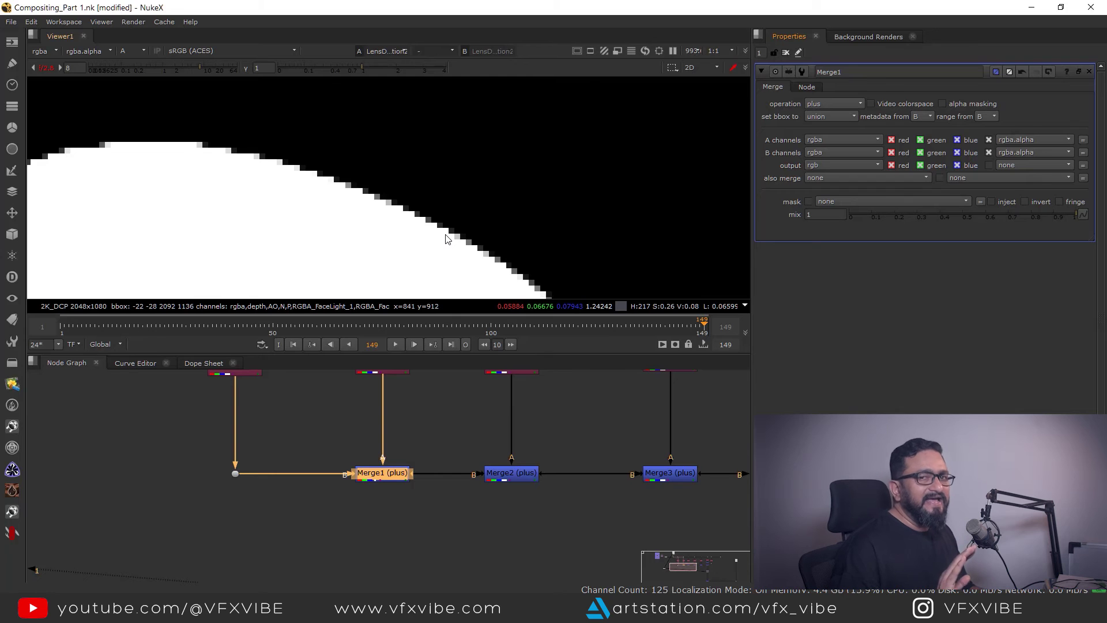
Step: Set the output channels of the second and third plus Merges to rgb
{"action": "double_click", "coordinate": [527, 479]}
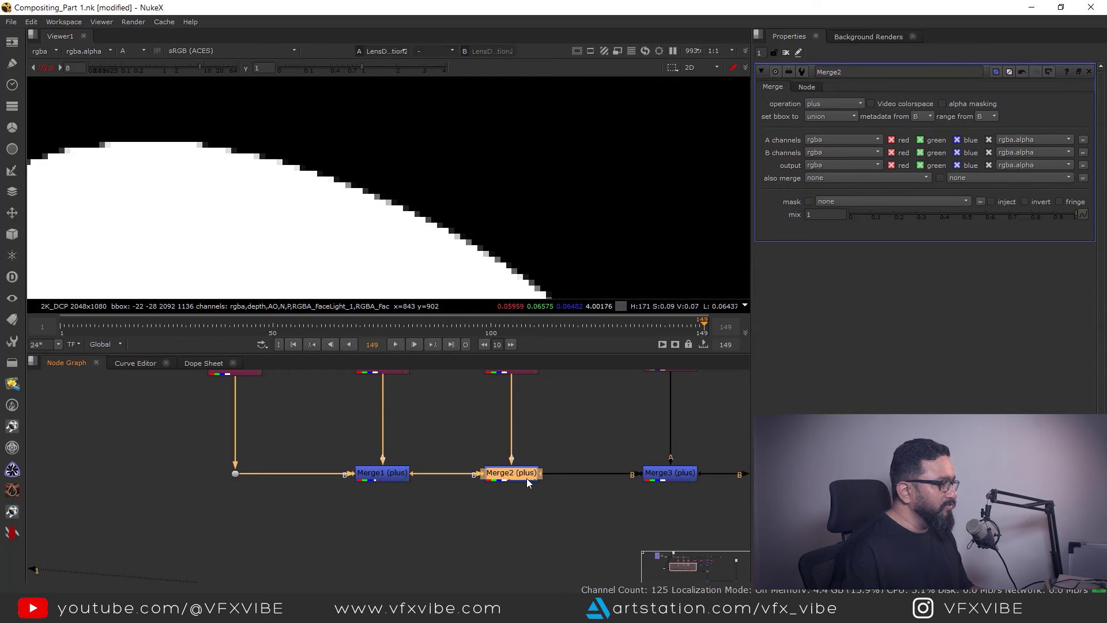
{"action": "scroll", "coordinate": [445, 212], "scroll_direction": "up", "scroll_amount": 3}
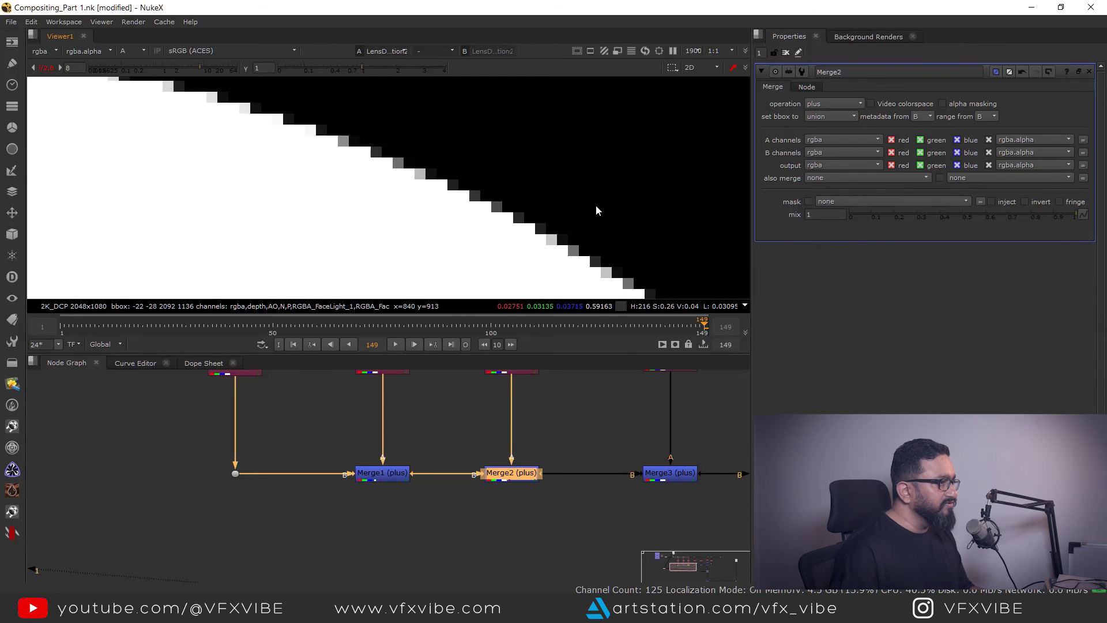
{"action": "left_click", "coordinate": [822, 166]}
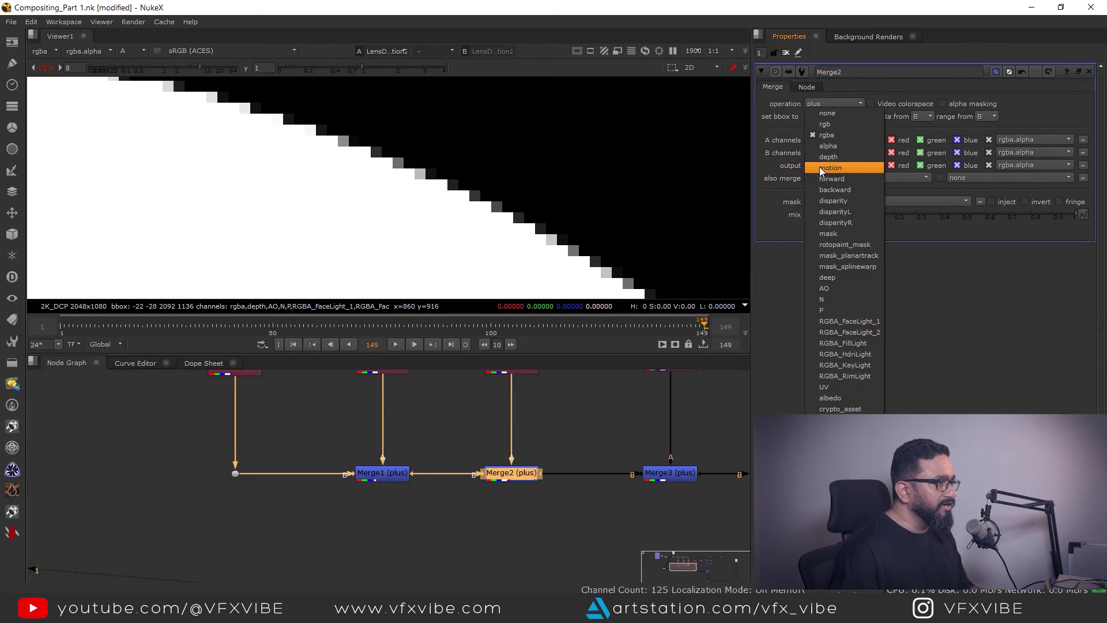
{"action": "left_click", "coordinate": [832, 126]}
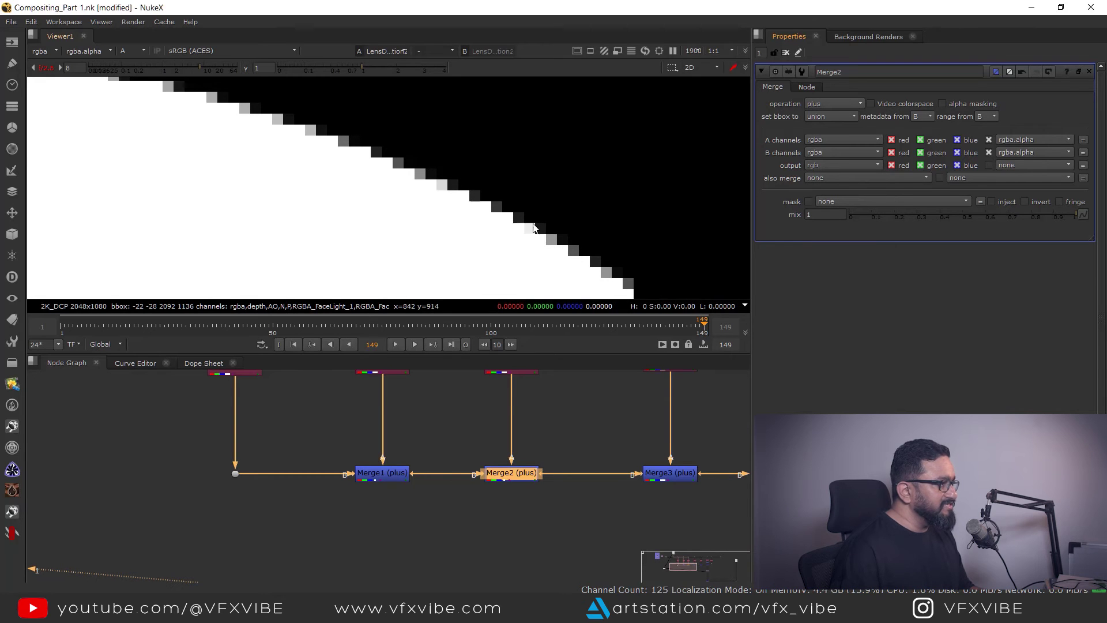
{"action": "middle_click_drag", "start_coordinate": [533, 506], "coordinate": [405, 507]}
{"action": "left_click", "coordinate": [538, 474]}
{"action": "left_click", "coordinate": [824, 166]}
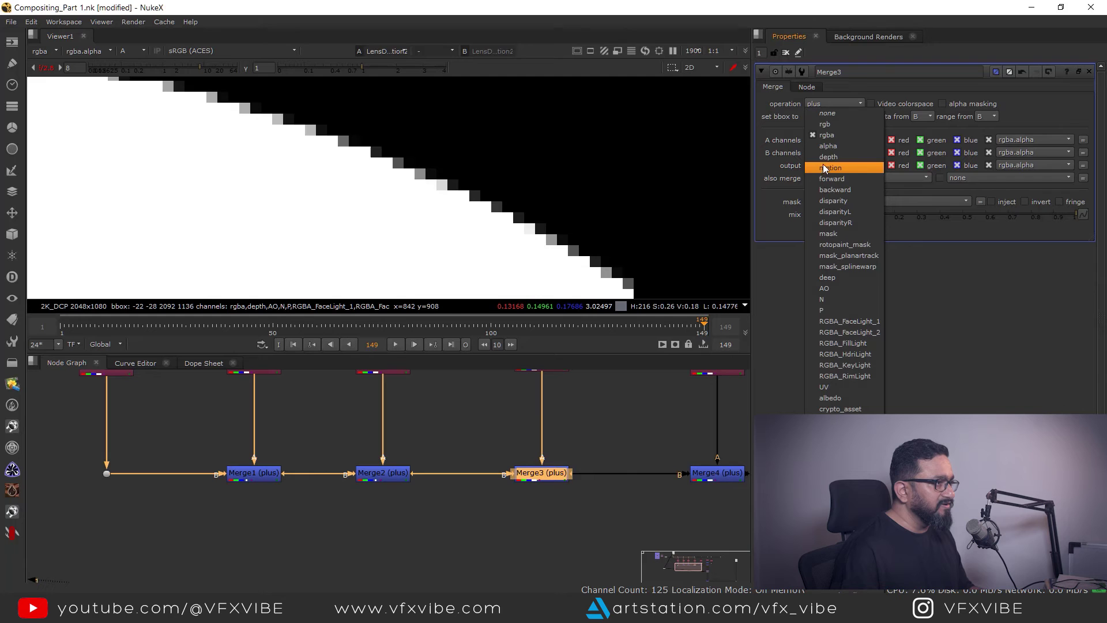
{"action": "left_click", "coordinate": [832, 123]}
Step: Set the output channels of Merge4, Merge5 and Merge6 to rgb
{"action": "middle_click_drag", "start_coordinate": [688, 510], "coordinate": [515, 509]}
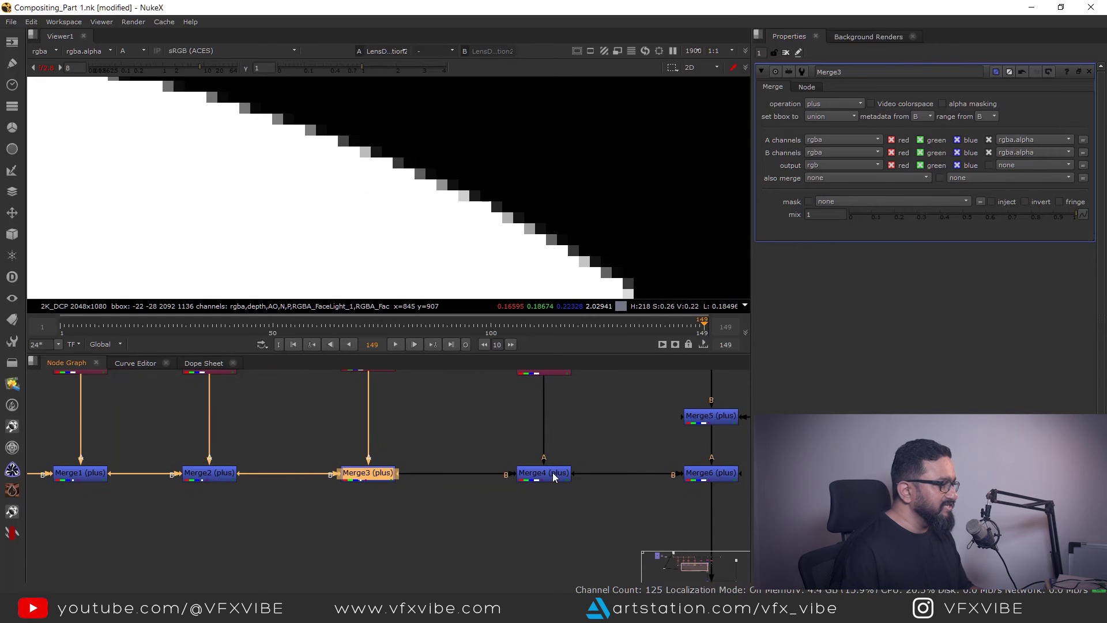
{"action": "double_click", "coordinate": [552, 476]}
{"action": "left_click", "coordinate": [826, 165]}
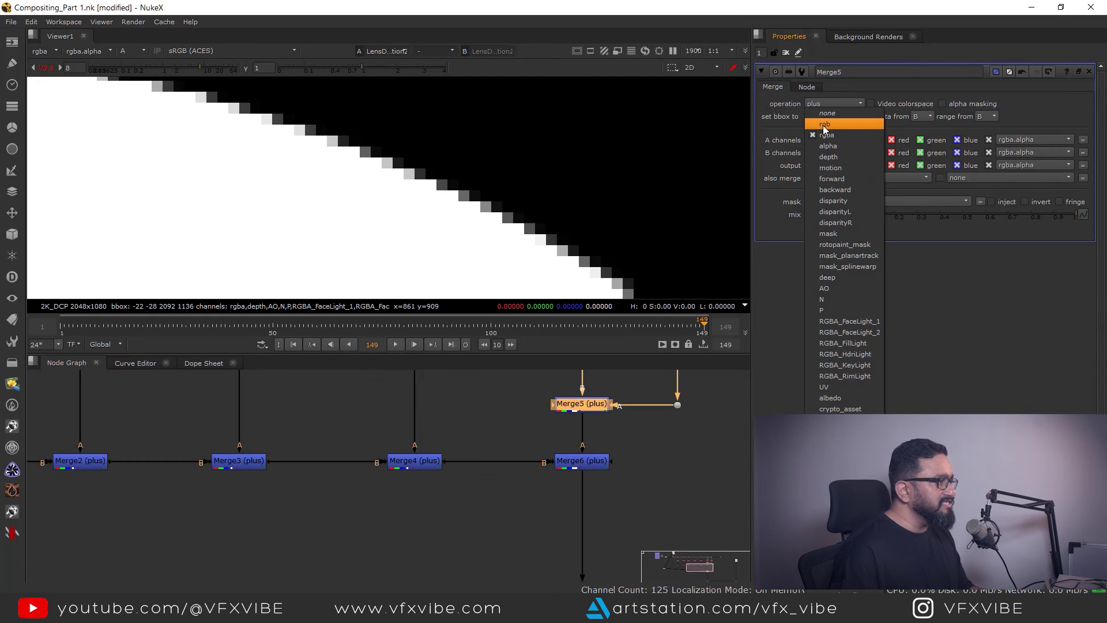
{"action": "left_click", "coordinate": [825, 125]}
{"action": "left_click", "coordinate": [598, 462]}
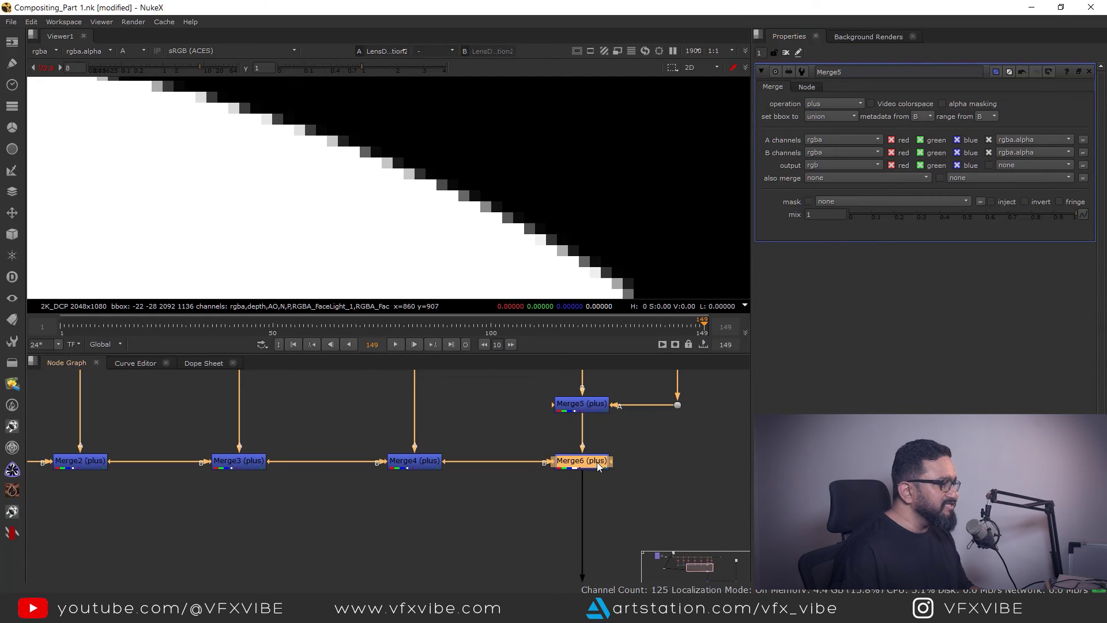
{"action": "left_click", "coordinate": [818, 166]}
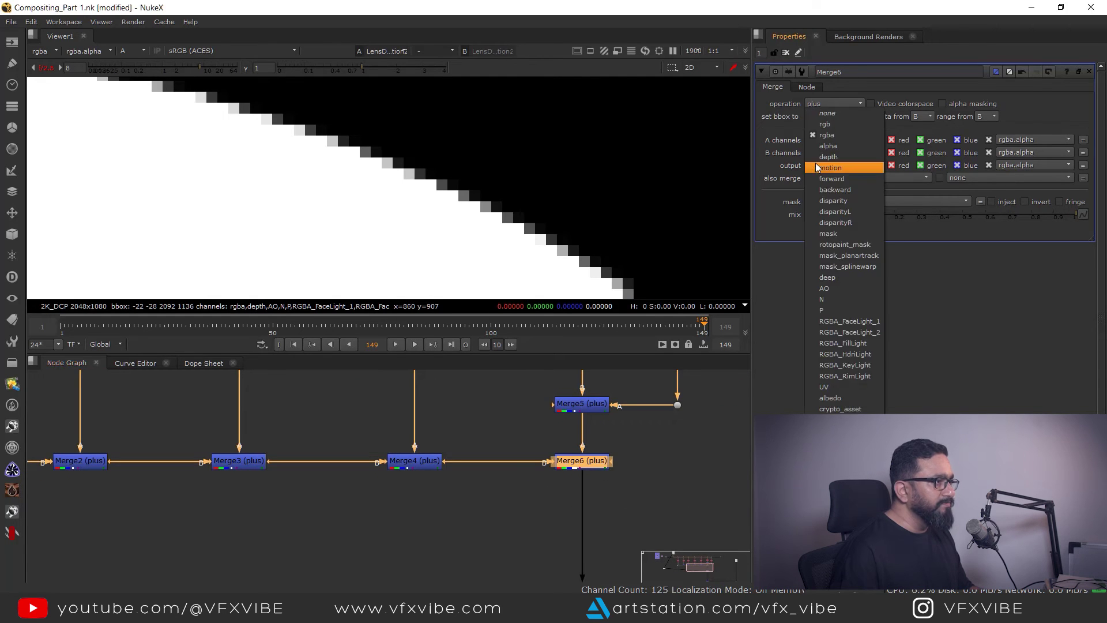
{"action": "left_click", "coordinate": [832, 123]}
Step: Recheck the output channel settings along the plus Merges and inspect the whole character's alpha
{"action": "scroll", "coordinate": [541, 200], "scroll_direction": "down", "scroll_amount": 10}
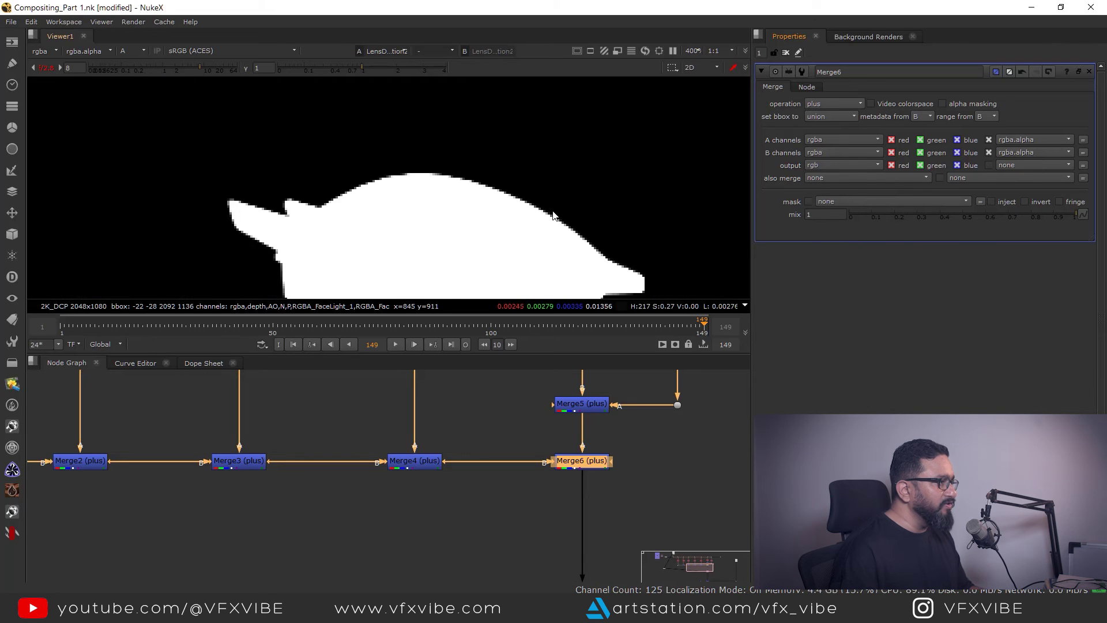
{"action": "middle_click_drag", "start_coordinate": [293, 473], "coordinate": [490, 472]}
{"action": "double_click", "coordinate": [441, 464]}
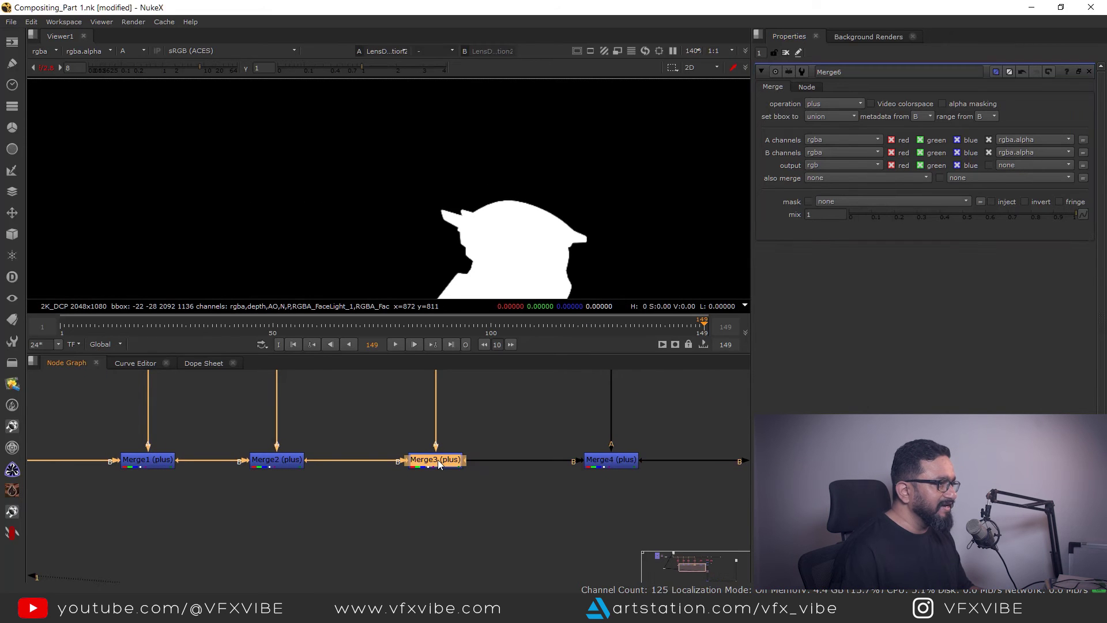
{"action": "middle_click_drag", "start_coordinate": [341, 469], "coordinate": [513, 476]}
{"action": "left_click", "coordinate": [455, 470]}
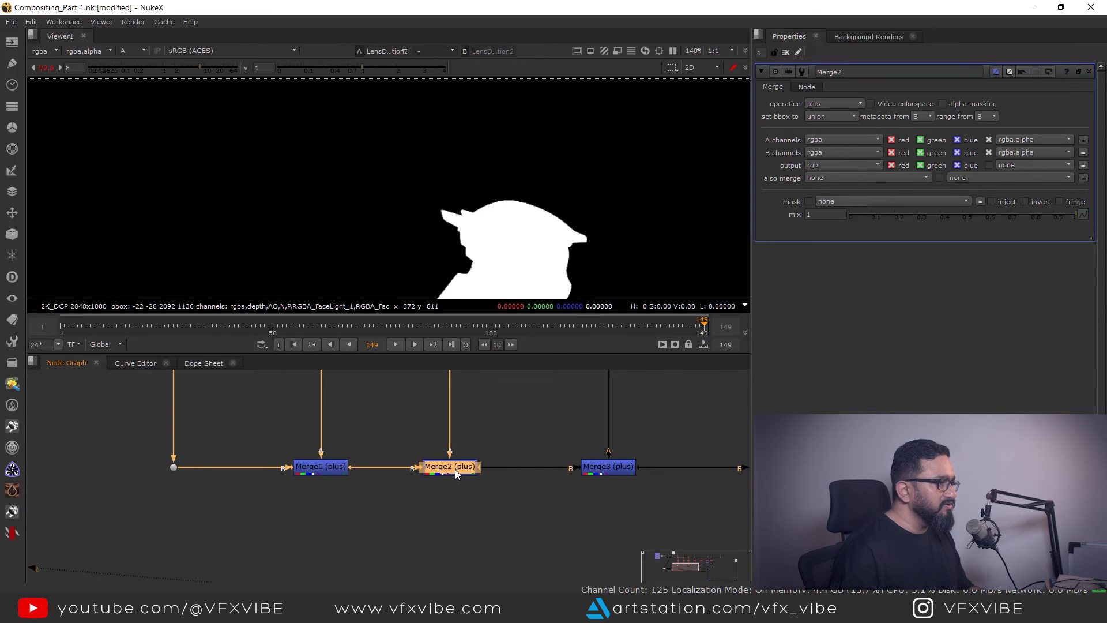
{"action": "double_click", "coordinate": [321, 469]}
{"action": "key", "text": "f"}
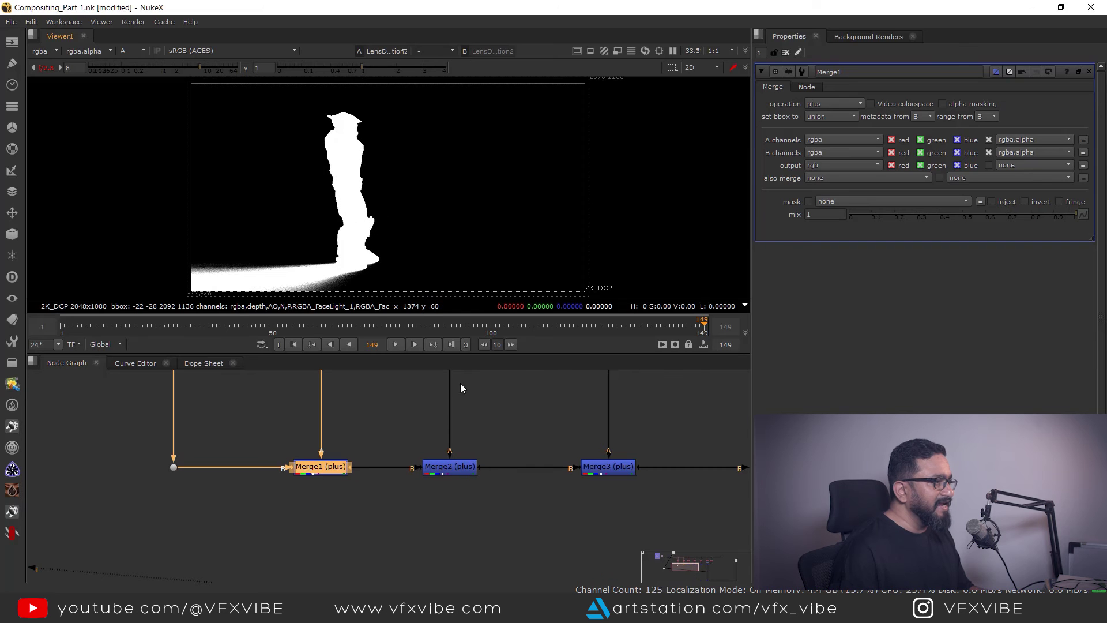
{"action": "scroll", "coordinate": [545, 497], "scroll_direction": "down", "scroll_amount": 5}
{"action": "scroll", "coordinate": [548, 430], "scroll_direction": "up", "scroll_amount": 5}
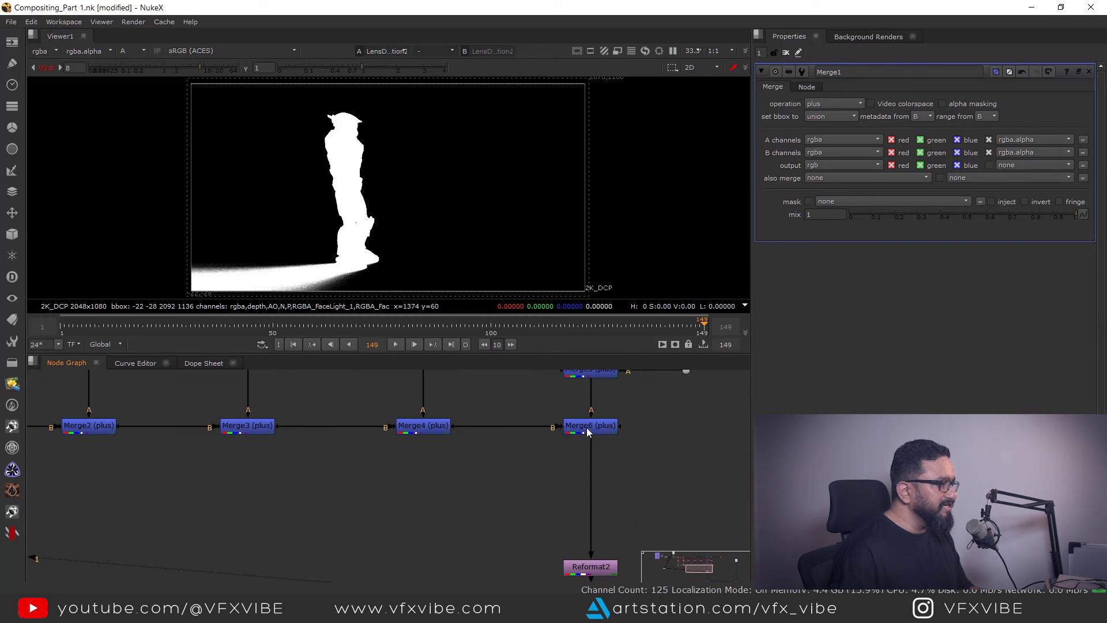
{"action": "double_click", "coordinate": [589, 428]}
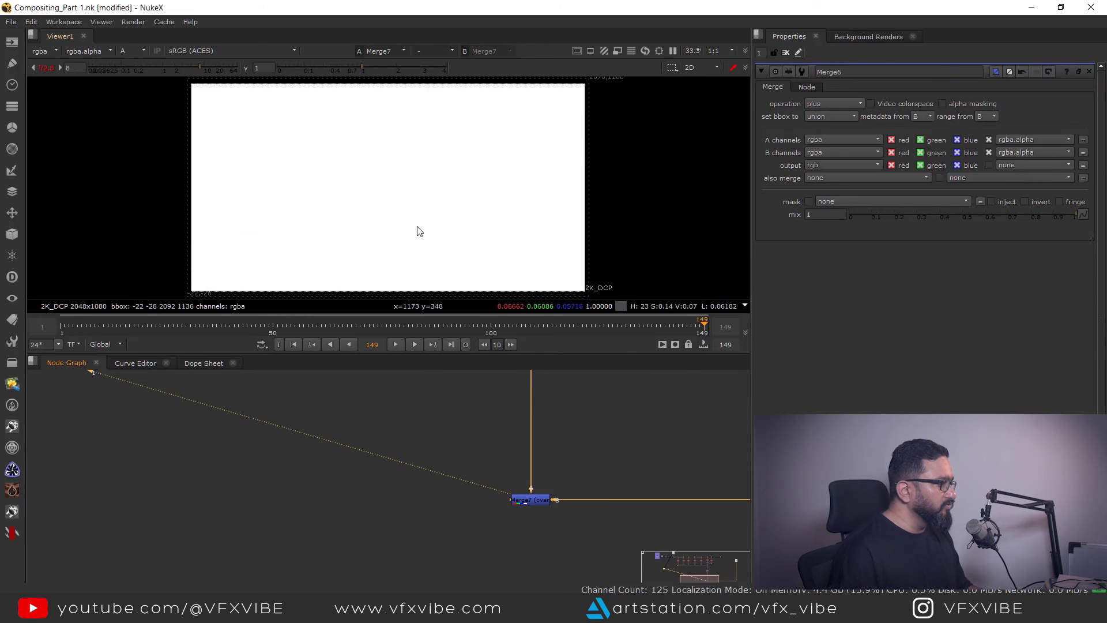
Step: View the over Merge in full color and examine the helmet edge and the floor around the feet
{"action": "key", "text": "a"}
{"action": "middle_click_drag", "start_coordinate": [437, 253], "coordinate": [444, 255]}
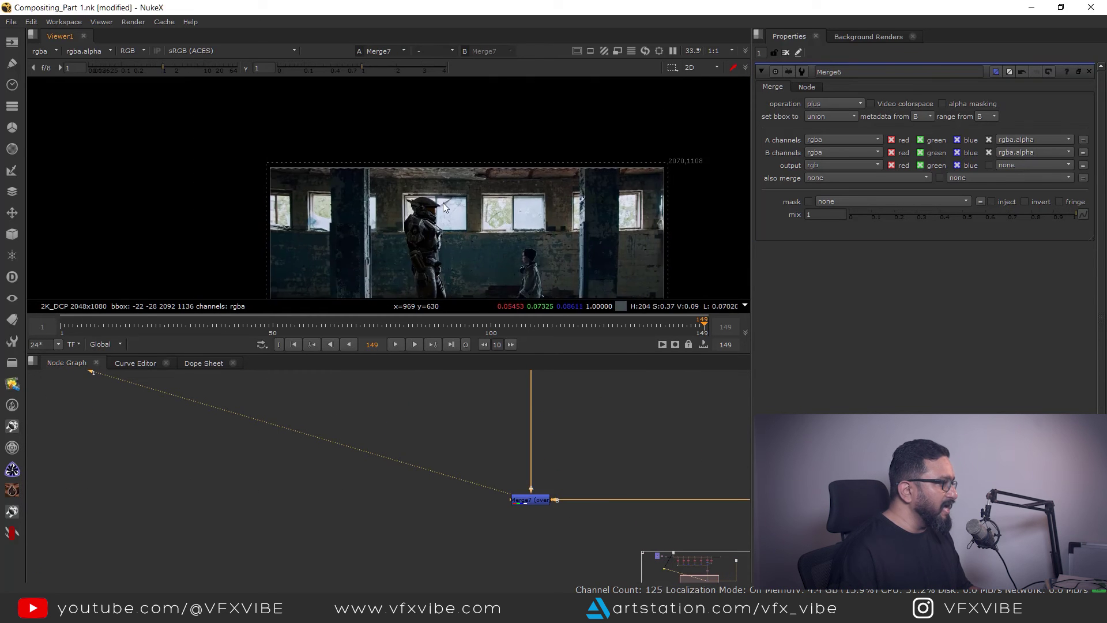
{"action": "scroll", "coordinate": [443, 202], "scroll_direction": "up", "scroll_amount": 10}
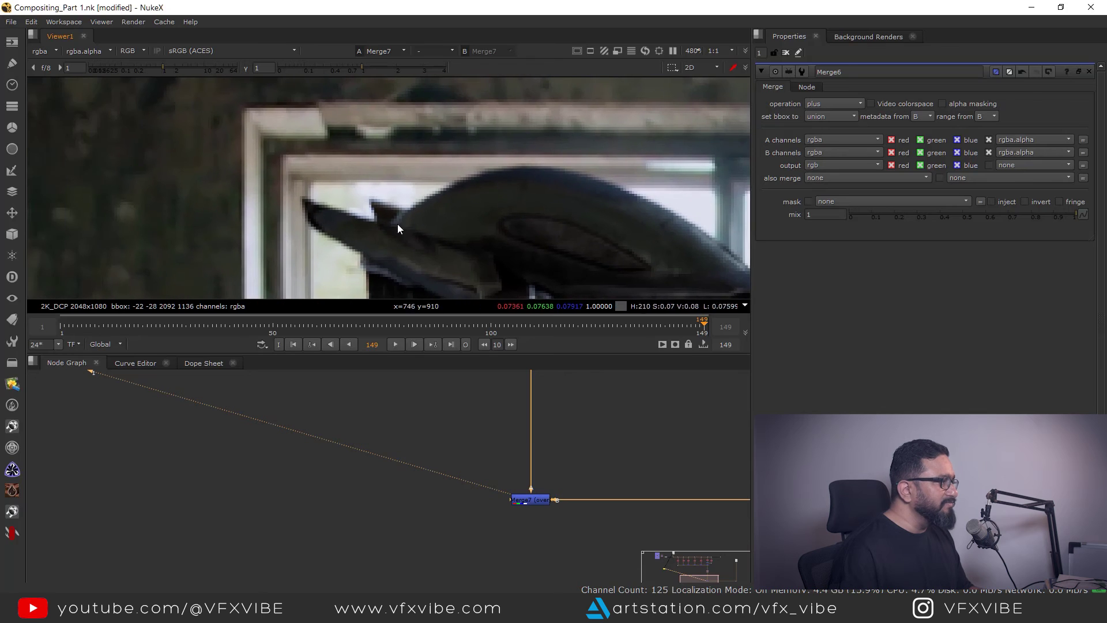
{"action": "scroll", "coordinate": [594, 192], "scroll_direction": "down", "scroll_amount": 8}
{"action": "scroll", "coordinate": [593, 193], "scroll_direction": "down", "scroll_amount": 3}
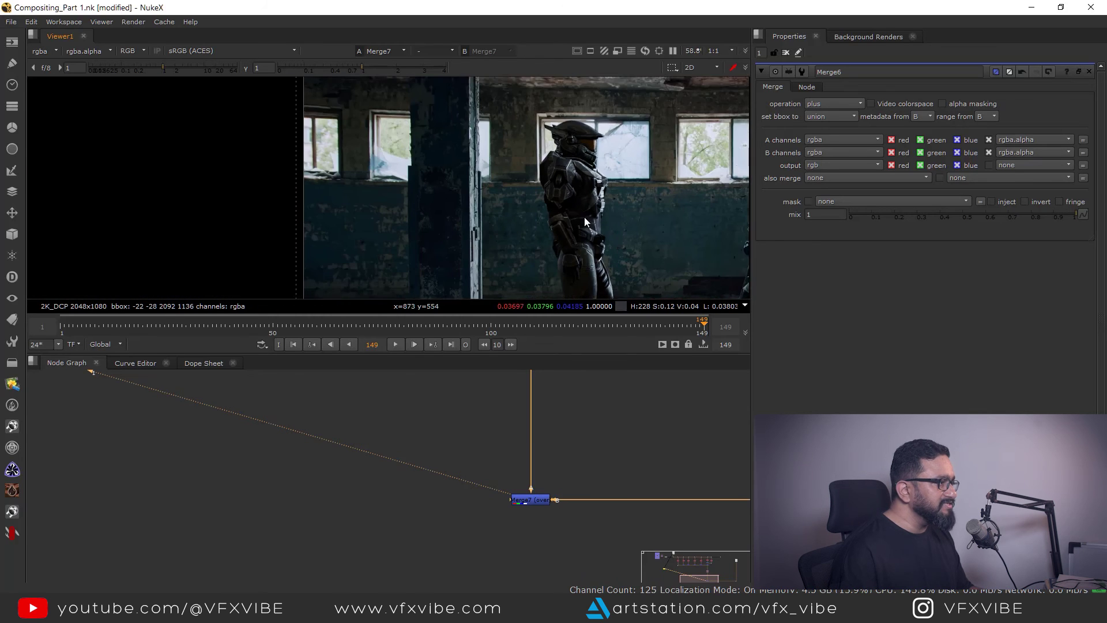
{"action": "middle_click_drag", "start_coordinate": [583, 216], "coordinate": [569, 104]}
{"action": "middle_click_drag", "start_coordinate": [565, 240], "coordinate": [551, 173]}
{"action": "scroll", "coordinate": [546, 237], "scroll_direction": "down", "scroll_amount": 2}
{"action": "scroll", "coordinate": [548, 228], "scroll_direction": "up", "scroll_amount": 2}
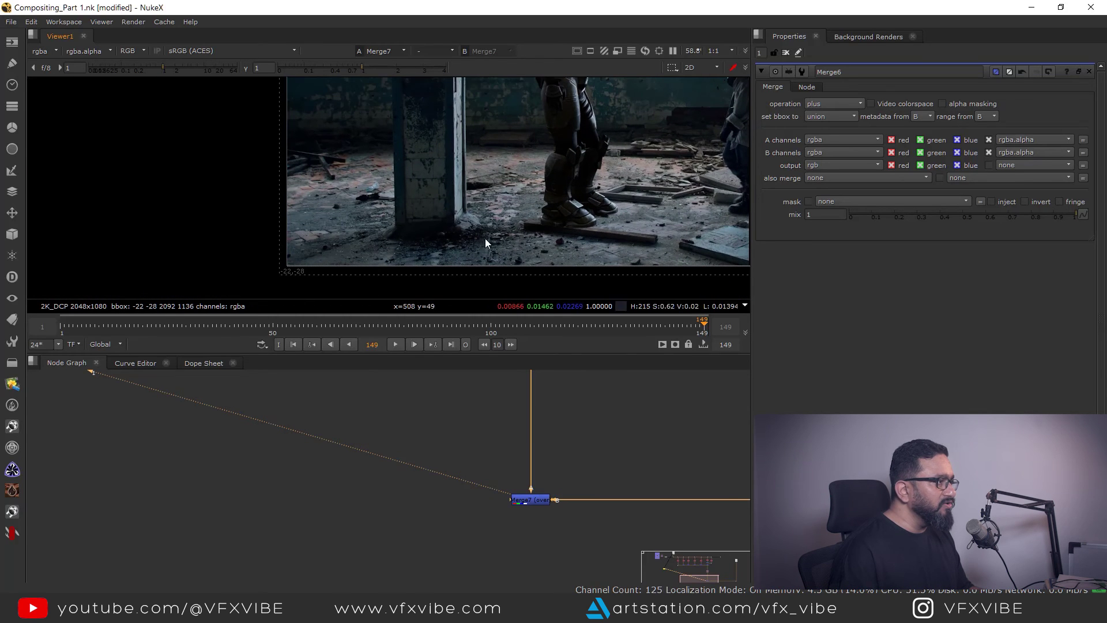
{"action": "scroll", "coordinate": [596, 219], "scroll_direction": "up", "scroll_amount": 5}
{"action": "scroll", "coordinate": [596, 220], "scroll_direction": "down", "scroll_amount": 8}
Step: Duplicate the specular_indirect Shuffle, connect the copy to the last Dot of the pass line and view it
{"action": "middle_click_drag", "start_coordinate": [548, 416], "coordinate": [551, 553]}
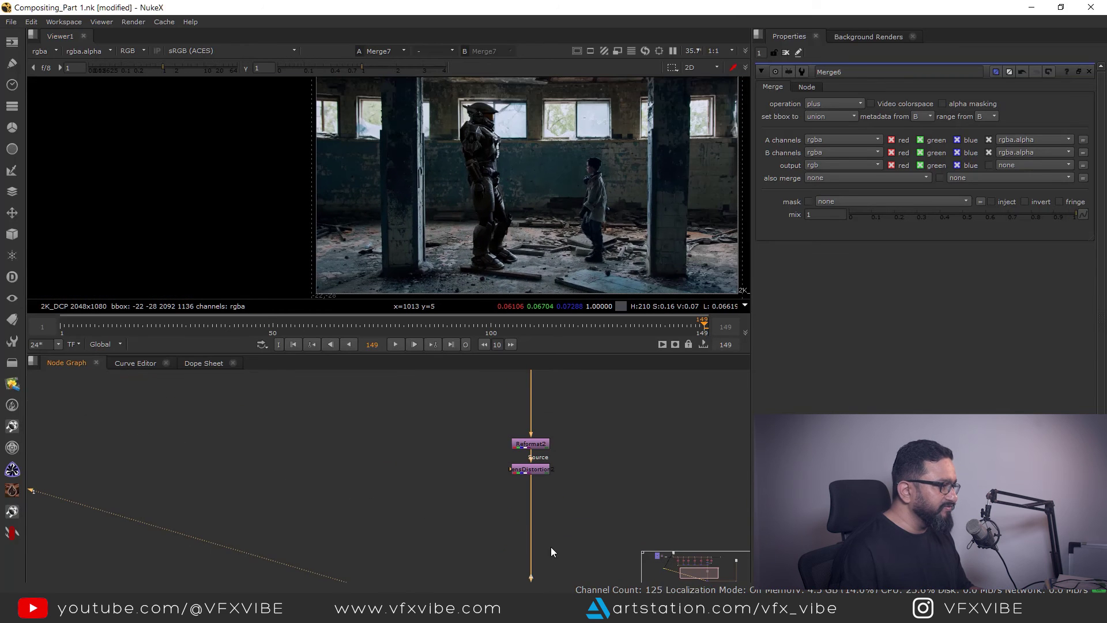
{"action": "scroll", "coordinate": [539, 476], "scroll_direction": "down", "scroll_amount": 3}
{"action": "middle_click_drag", "start_coordinate": [524, 259], "coordinate": [527, 287]}
{"action": "scroll", "coordinate": [596, 468], "scroll_direction": "down", "scroll_amount": 3}
{"action": "middle_click_drag", "start_coordinate": [596, 467], "coordinate": [554, 516]}
{"action": "scroll", "coordinate": [582, 457], "scroll_direction": "up", "scroll_amount": 5}
{"action": "left_click", "coordinate": [440, 481]}
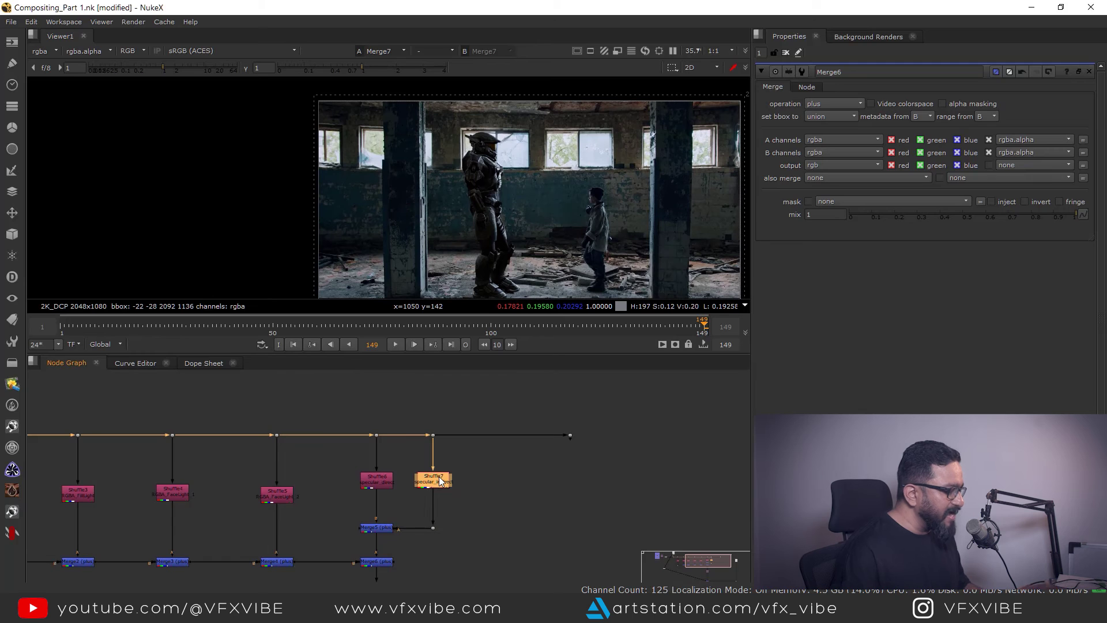
{"action": "key", "text": "ctrl+c"}
{"action": "left_click", "coordinate": [556, 473]}
{"action": "key", "text": "ctrl+v"}
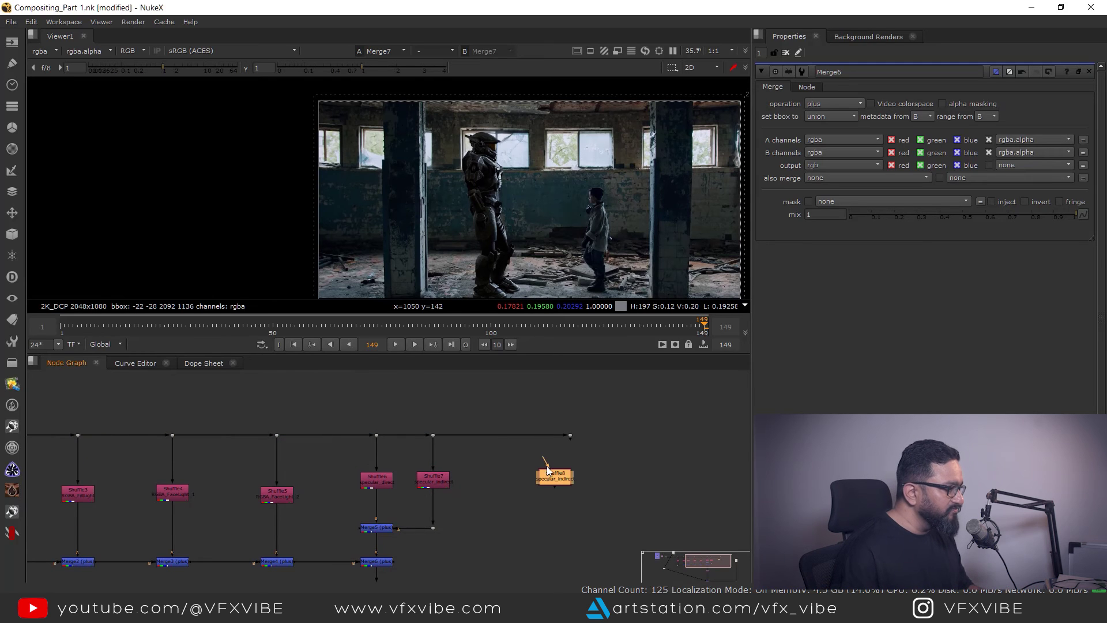
{"action": "key", "text": "1"}
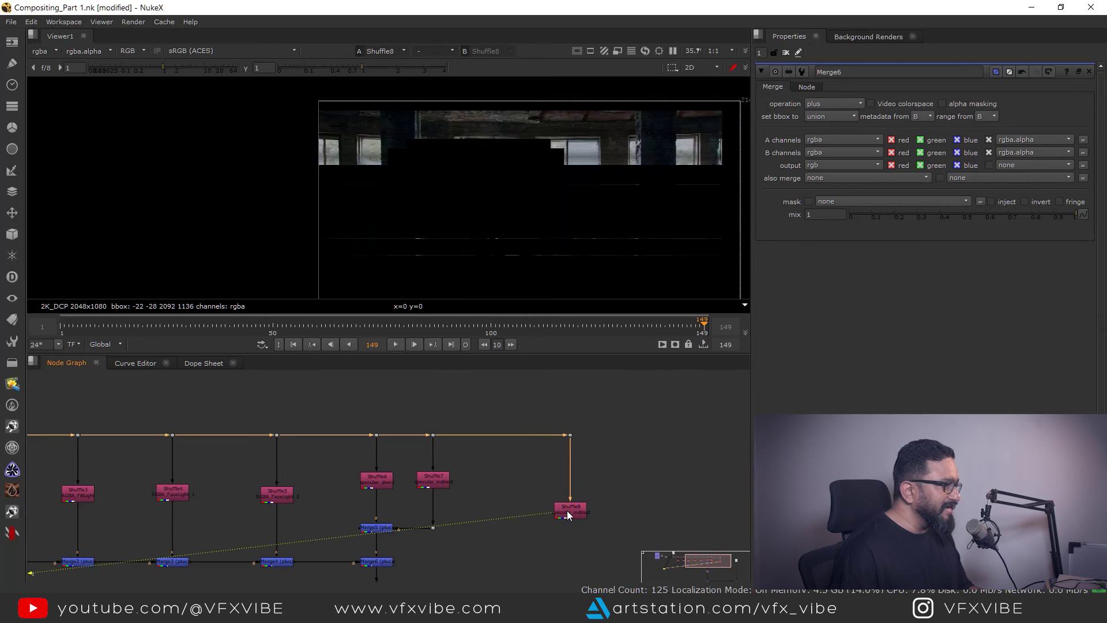
Step: Set the duplicated Shuffle's input layer to shadow_matte and inspect the pass up close
{"action": "double_click", "coordinate": [567, 510]}
{"action": "left_click", "coordinate": [813, 108]}
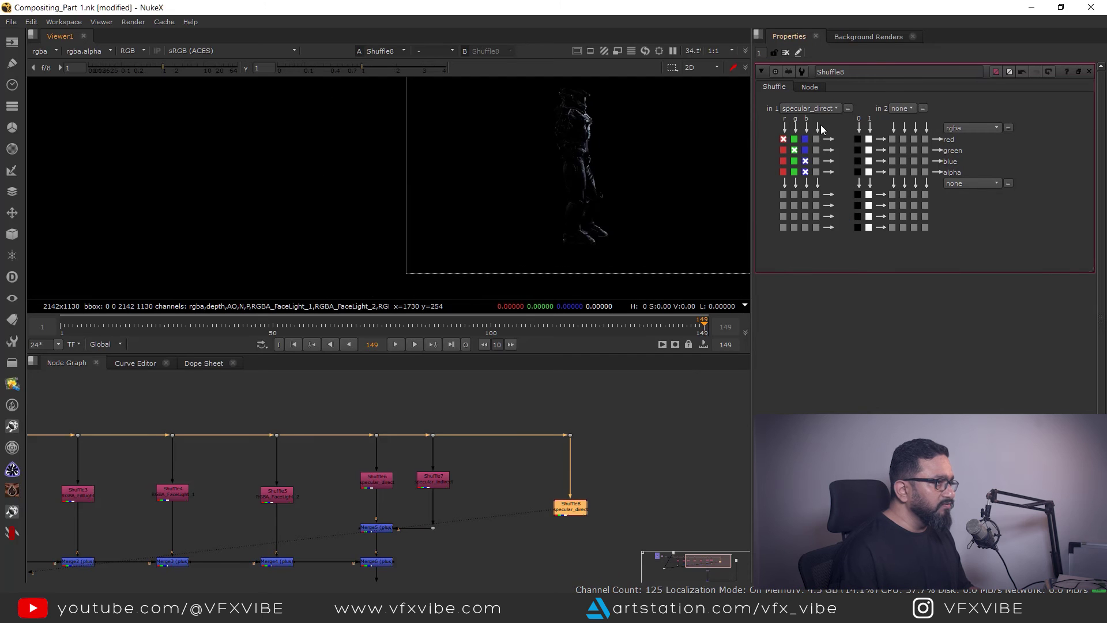
{"action": "left_click", "coordinate": [812, 110]}
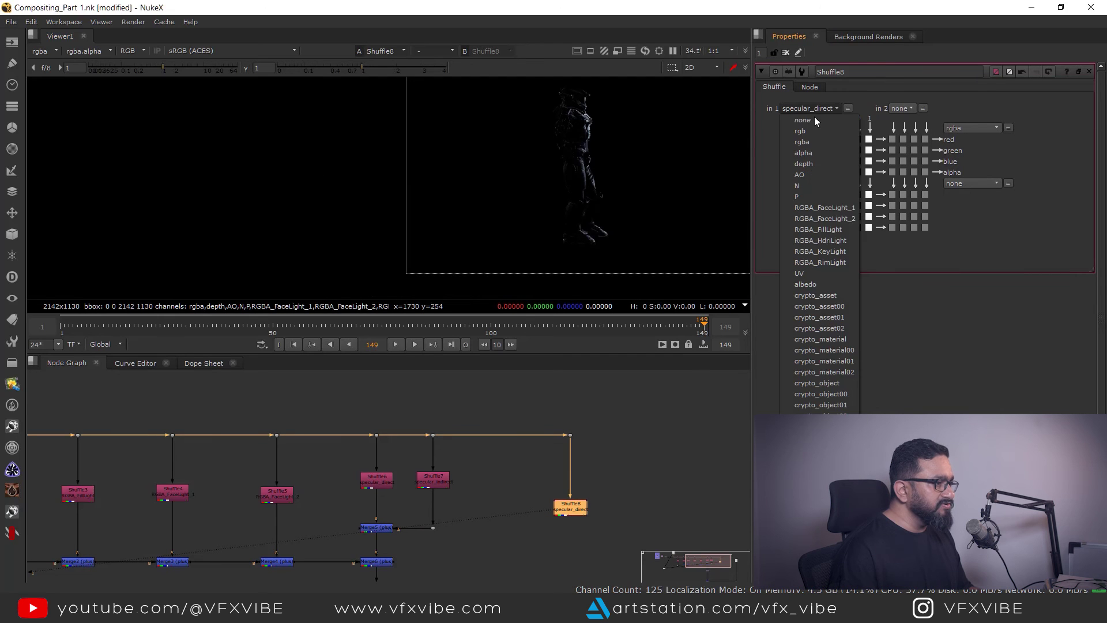
{"action": "left_click", "coordinate": [819, 497]}
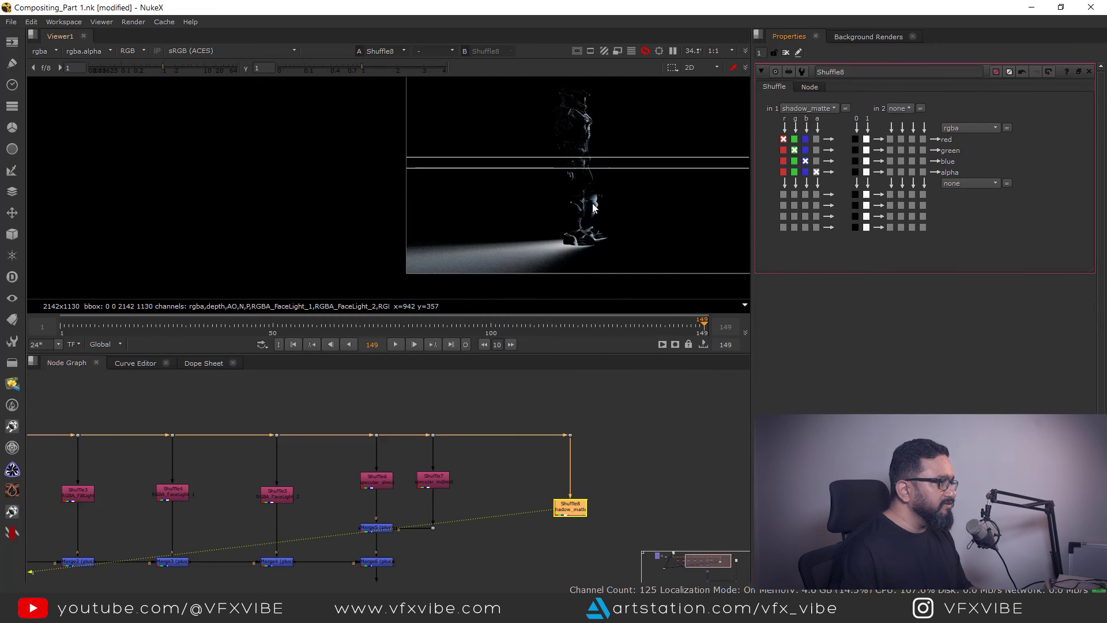
{"action": "scroll", "coordinate": [587, 223], "scroll_direction": "up", "scroll_amount": 4}
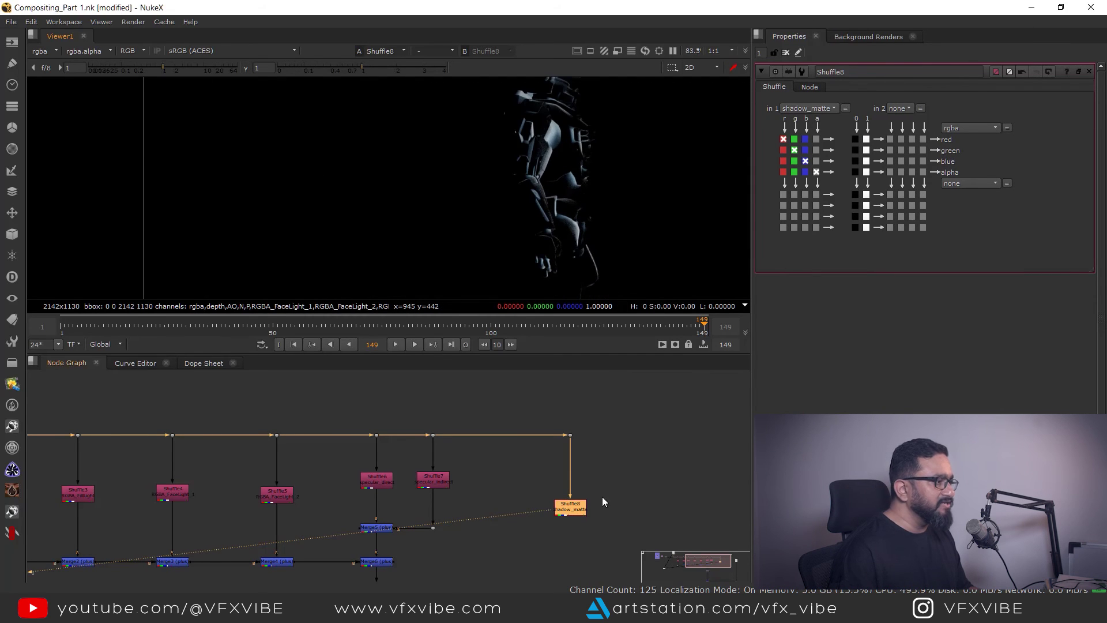
Step: Add an Invert node below the shadow_matte Shuffle and view the whole inverted pass
{"action": "middle_click_drag", "start_coordinate": [602, 497], "coordinate": [552, 460]}
{"action": "left_click", "coordinate": [591, 462]}
{"action": "key", "text": "Tab"}
{"action": "type", "text": "inv"}
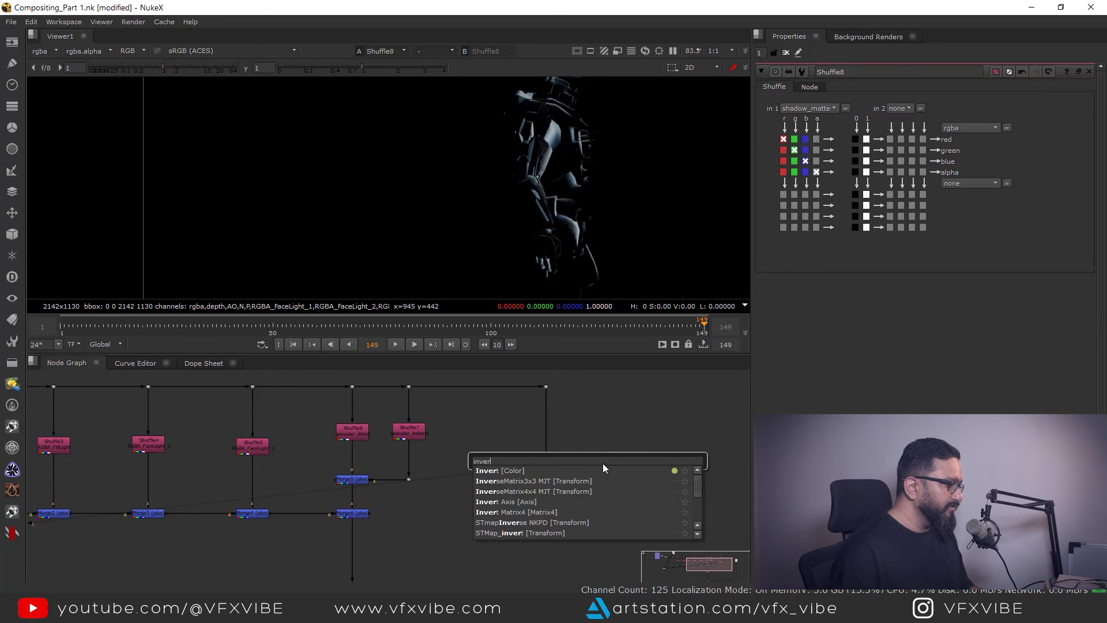
{"action": "key", "text": "Return"}
{"action": "middle_click_drag", "start_coordinate": [593, 470], "coordinate": [592, 432]}
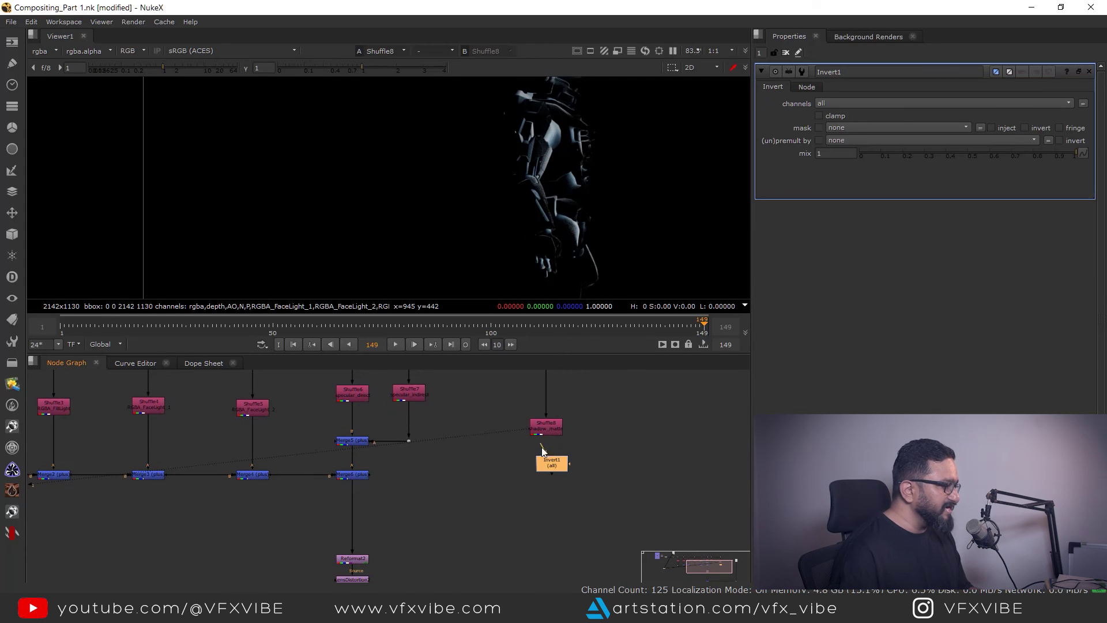
{"action": "left_click_drag", "start_coordinate": [548, 466], "coordinate": [542, 465]}
{"action": "key", "text": "1"}
{"action": "key", "text": "f"}
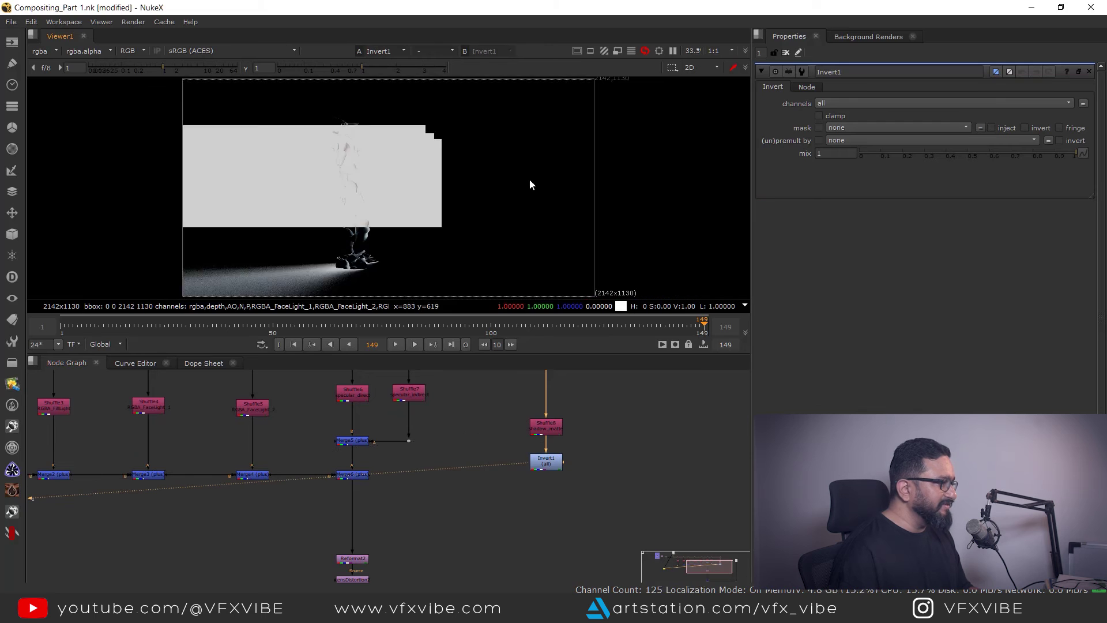
{"action": "middle_click_drag", "start_coordinate": [407, 267], "coordinate": [449, 255]}
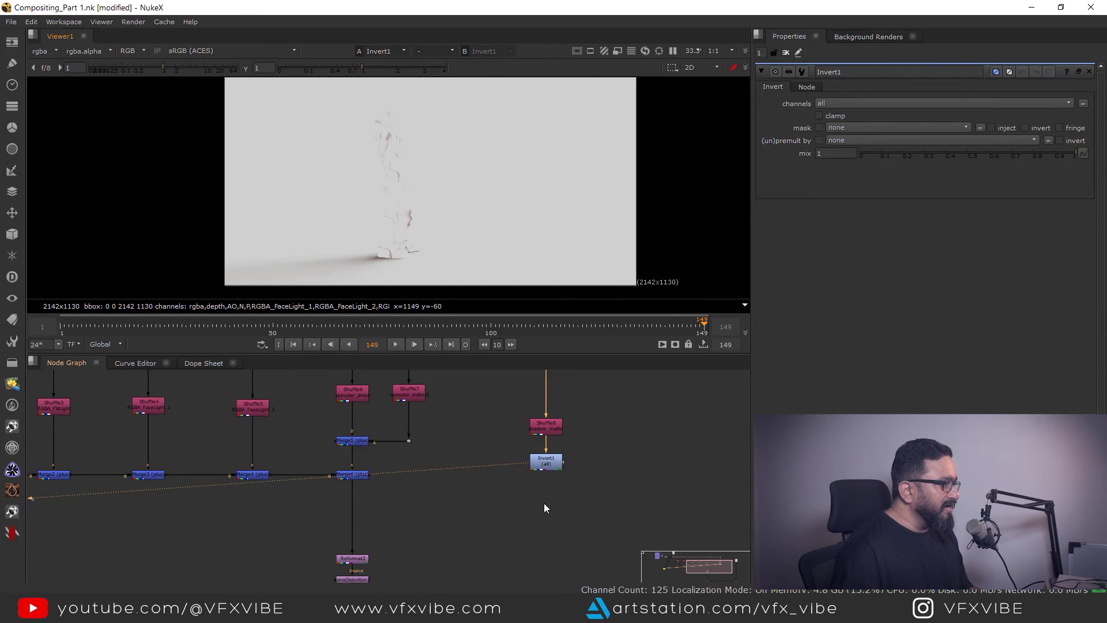
Step: Add a Merge with its A input on the inverted shadow matte, place it on the plate line before the over Merge, and view it
{"action": "scroll", "coordinate": [519, 508], "scroll_direction": "down", "scroll_amount": 3}
{"action": "key", "text": "m"}
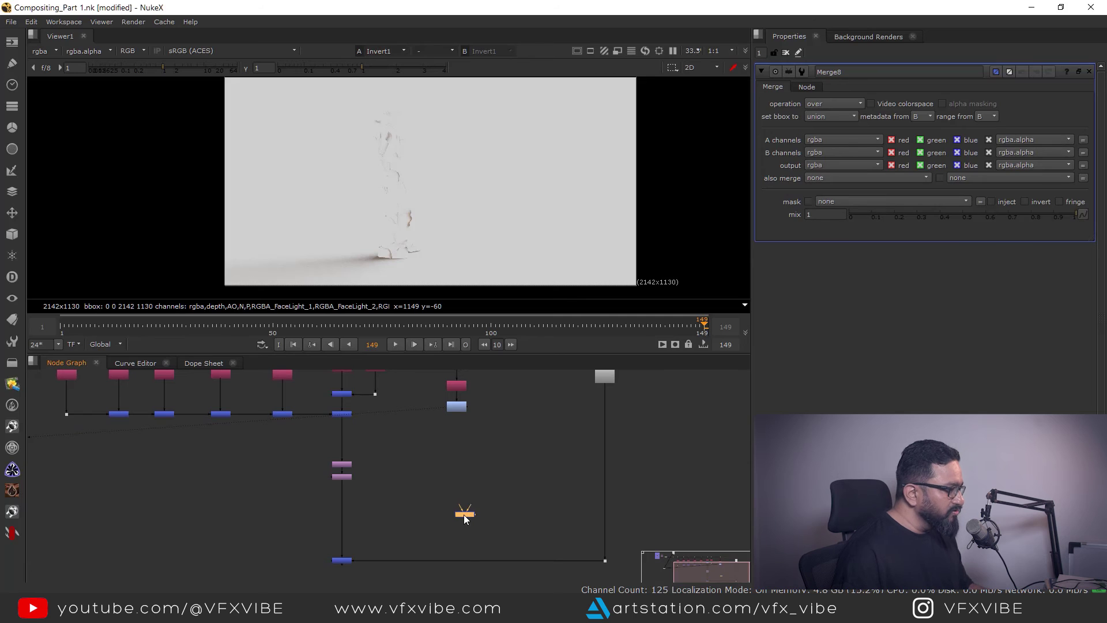
{"action": "left_click_drag", "start_coordinate": [459, 558], "coordinate": [457, 407]}
{"action": "left_click_drag", "start_coordinate": [459, 559], "coordinate": [458, 560]}
{"action": "left_click_drag", "start_coordinate": [489, 541], "coordinate": [436, 572]}
{"action": "key", "text": "1"}
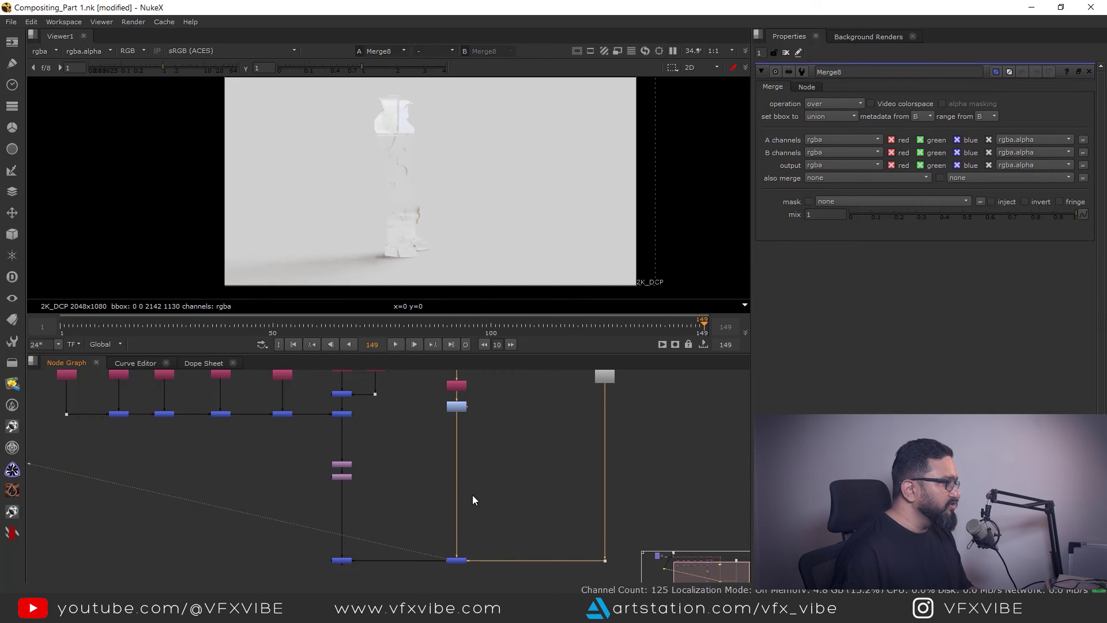
Step: Set the new Merge's operation to multiply and inspect the floor where the shadow falls
{"action": "left_click", "coordinate": [455, 560]}
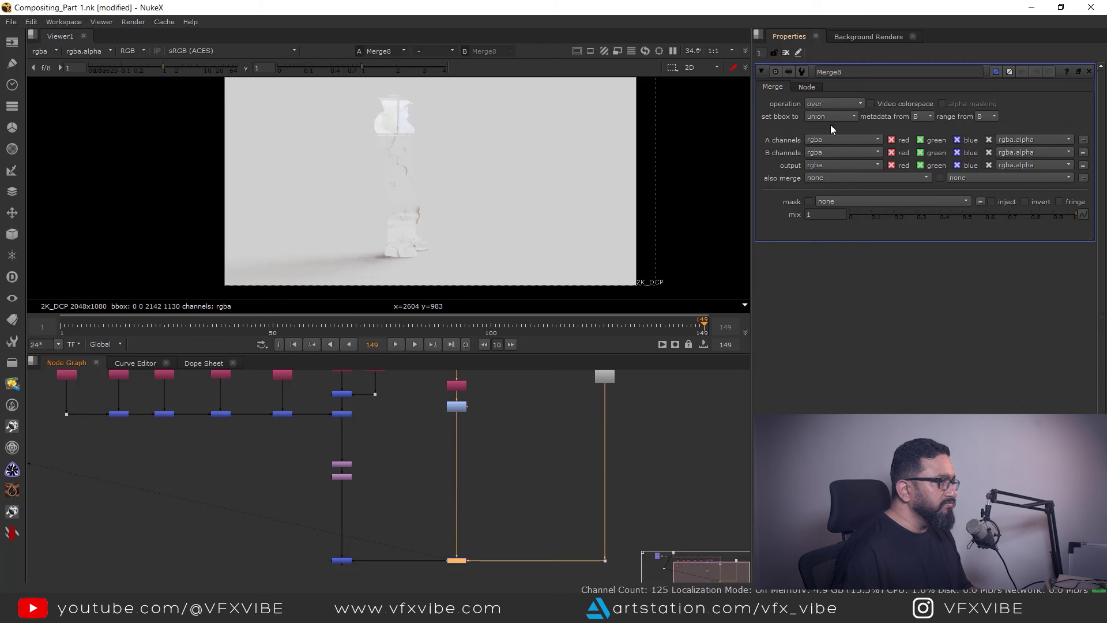
{"action": "left_click", "coordinate": [834, 103]}
{"action": "left_click", "coordinate": [840, 226]}
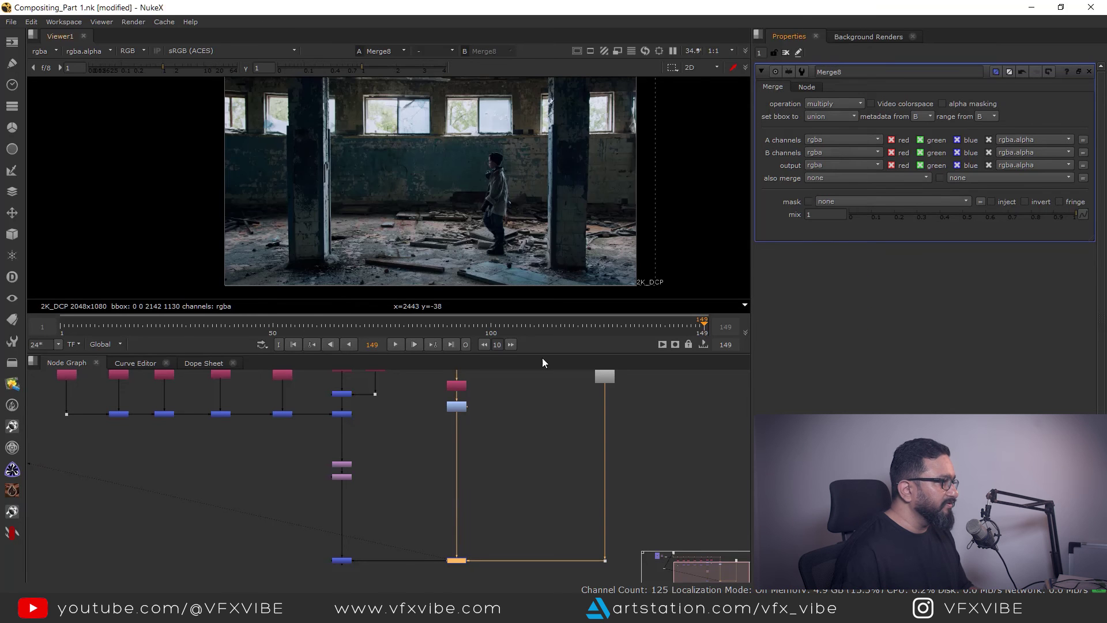
{"action": "scroll", "coordinate": [376, 237], "scroll_direction": "up", "scroll_amount": 3}
{"action": "scroll", "coordinate": [469, 212], "scroll_direction": "up", "scroll_amount": 3}
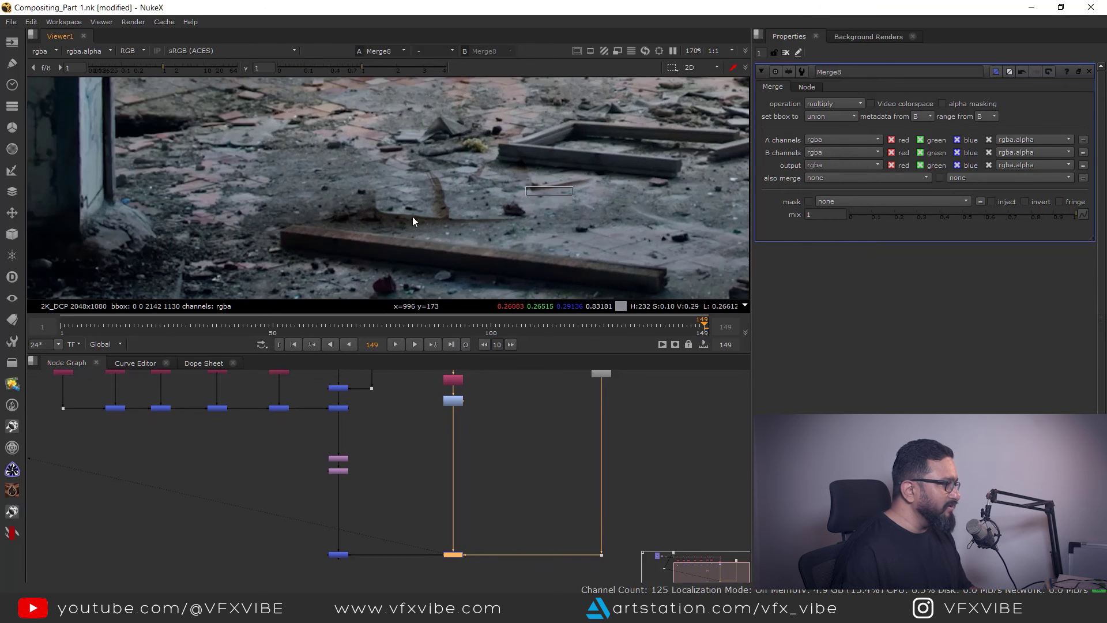
{"action": "scroll", "coordinate": [468, 239], "scroll_direction": "down", "scroll_amount": 3}
Step: Connect the plate's Dot and the multiply Merge to separate viewer inputs and switch between them to compare the floor
{"action": "middle_click_drag", "start_coordinate": [584, 465], "coordinate": [601, 429]}
{"action": "left_click_drag", "start_coordinate": [581, 475], "coordinate": [649, 543]}
{"action": "left_click_drag", "start_coordinate": [572, 497], "coordinate": [416, 576]}
{"action": "key", "text": "2"}
{"action": "key", "text": "1"}
{"action": "middle_click_drag", "start_coordinate": [509, 224], "coordinate": [583, 140]}
{"action": "key", "text": "2"}
{"action": "key", "text": "1"}
{"action": "scroll", "coordinate": [448, 504], "scroll_direction": "down", "scroll_amount": 5}
Step: View the over Merge and examine the character's lower legs and the plate around them up close
{"action": "left_click_drag", "start_coordinate": [402, 489], "coordinate": [333, 545]}
{"action": "key", "text": "1"}
{"action": "scroll", "coordinate": [524, 253], "scroll_direction": "up", "scroll_amount": 6}
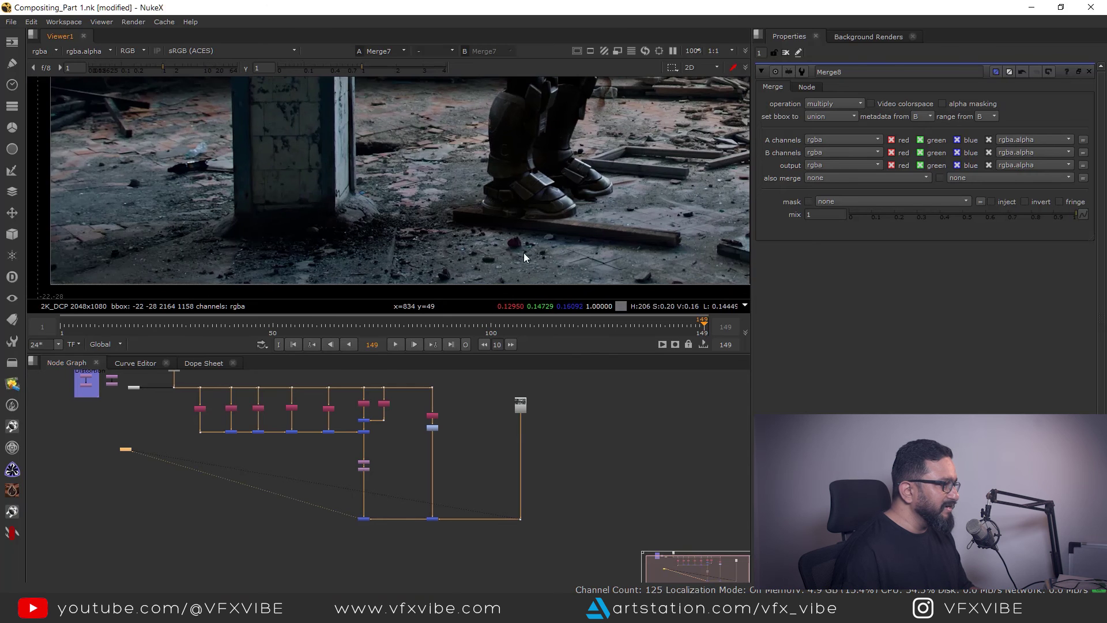
{"action": "scroll", "coordinate": [629, 166], "scroll_direction": "up", "scroll_amount": 2}
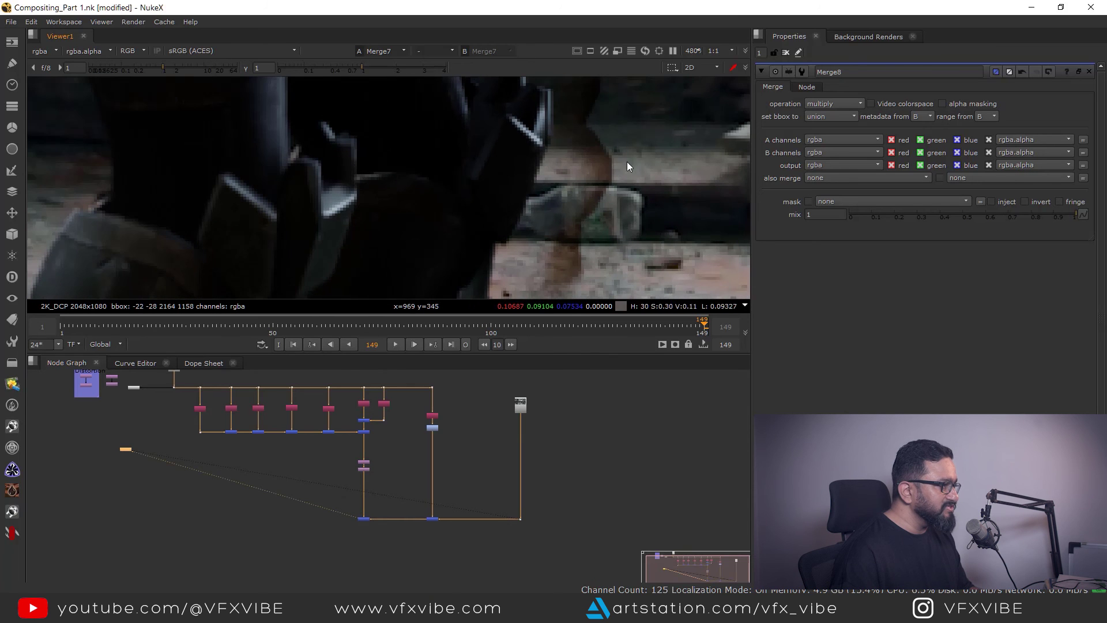
{"action": "left_click_drag", "start_coordinate": [524, 269], "coordinate": [524, 269]}
Step: Cut the spare Reformat and LensDistortion pair beside the Distortion backdrop
{"action": "scroll", "coordinate": [480, 508], "scroll_direction": "down", "scroll_amount": 5}
{"action": "scroll", "coordinate": [398, 459], "scroll_direction": "up", "scroll_amount": 10}
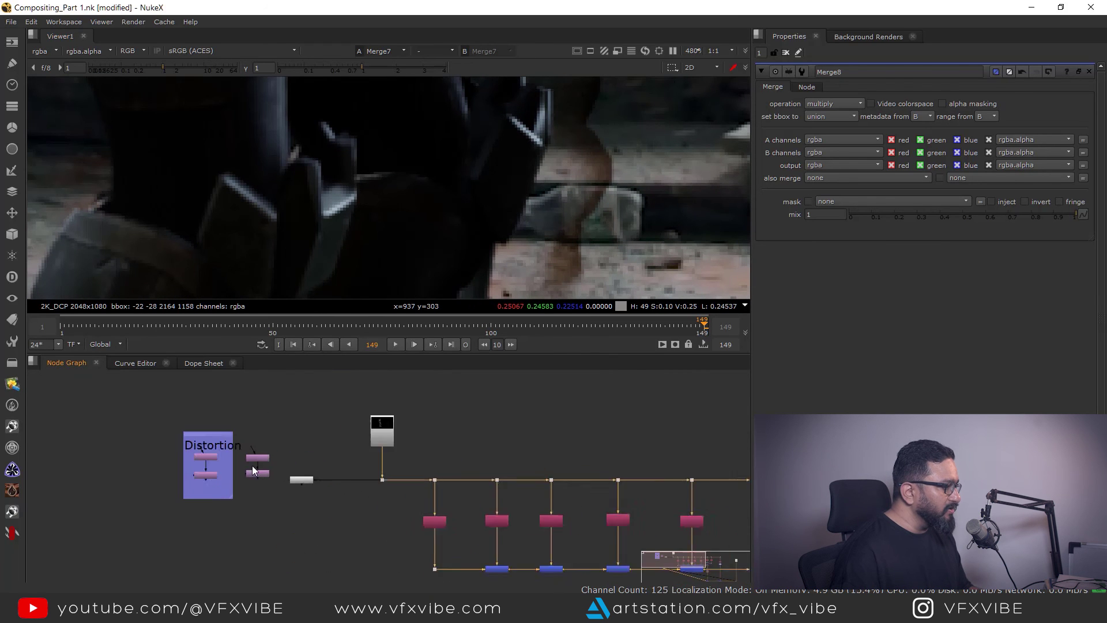
{"action": "left_click_drag", "start_coordinate": [246, 500], "coordinate": [223, 522]}
{"action": "key", "text": "Delete"}
{"action": "scroll", "coordinate": [474, 519], "scroll_direction": "down", "scroll_amount": 4}
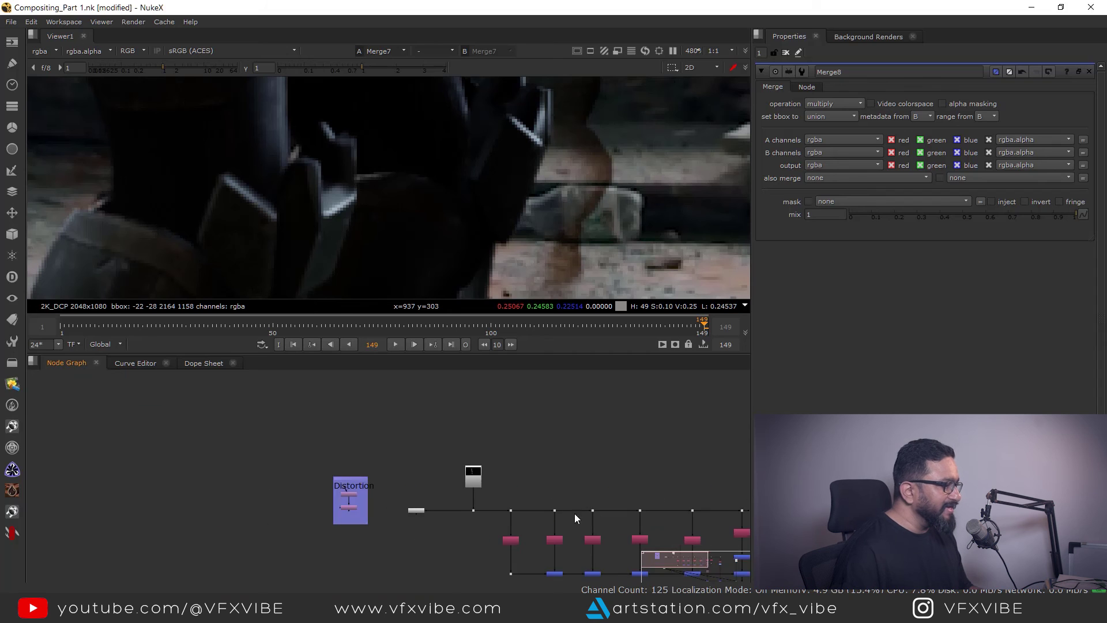
Step: Paste the Reformat and LensDistortion pair between the Invert and the multiply Merge, and align it with the shadow branch
{"action": "middle_click_drag", "start_coordinate": [715, 530], "coordinate": [463, 496]}
{"action": "scroll", "coordinate": [472, 476], "scroll_direction": "up", "scroll_amount": 1}
{"action": "middle_click_drag", "start_coordinate": [501, 527], "coordinate": [493, 443]}
{"action": "scroll", "coordinate": [472, 477], "scroll_direction": "down", "scroll_amount": 2}
{"action": "scroll", "coordinate": [493, 443], "scroll_direction": "up", "scroll_amount": 4}
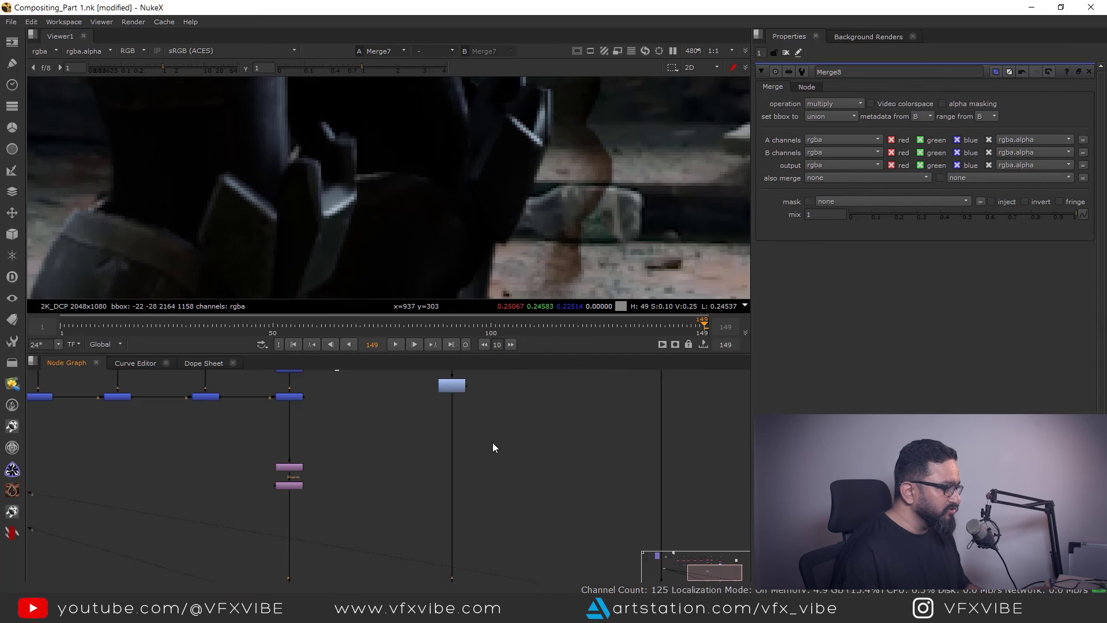
{"action": "key", "text": "ctrl+v"}
{"action": "scroll", "coordinate": [493, 442], "scroll_direction": "up", "scroll_amount": 2}
{"action": "scroll", "coordinate": [452, 398], "scroll_direction": "down", "scroll_amount": 2}
{"action": "scroll", "coordinate": [438, 423], "scroll_direction": "down", "scroll_amount": 1}
{"action": "left_click_drag", "start_coordinate": [438, 423], "coordinate": [442, 376]}
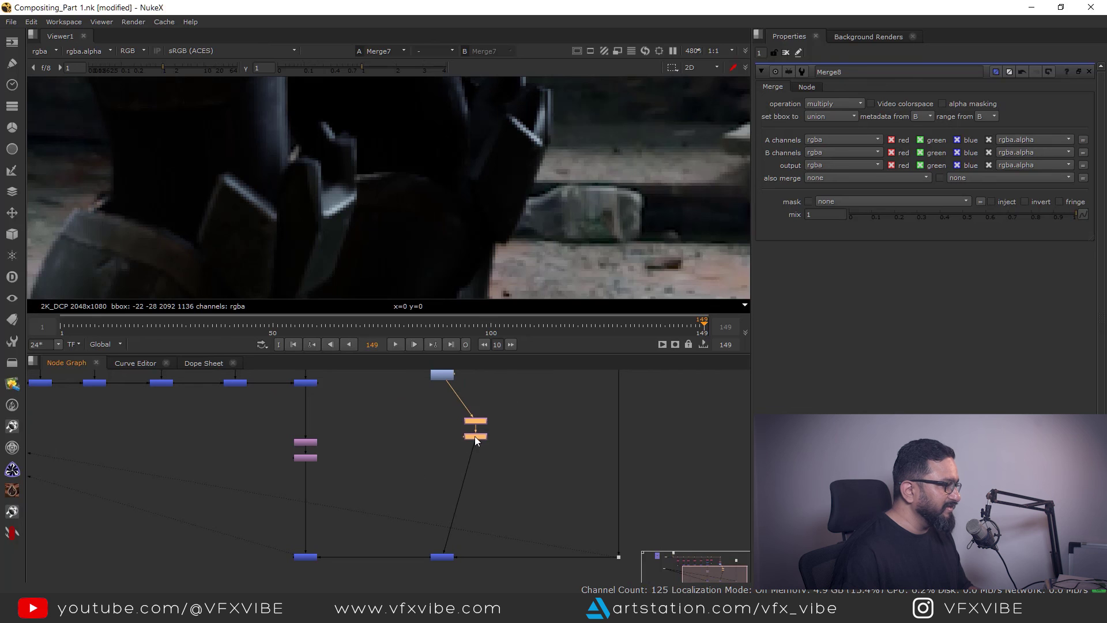
{"action": "left_click_drag", "start_coordinate": [436, 439], "coordinate": [441, 439]}
{"action": "left_click_drag", "start_coordinate": [498, 403], "coordinate": [386, 466]}
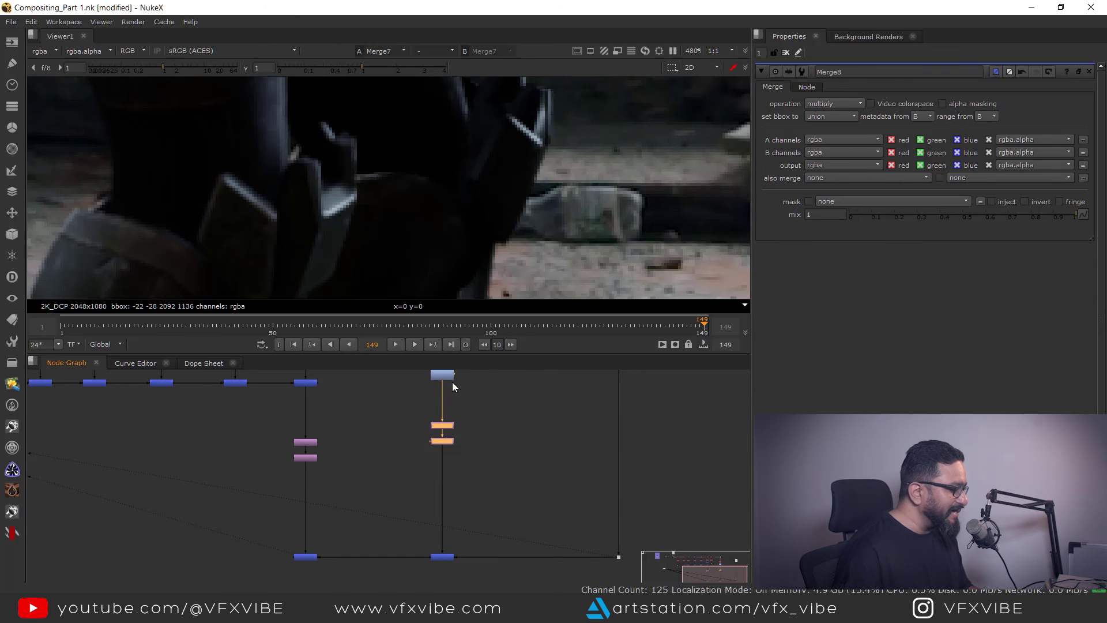
Step: Examine the distorted shadow around the legs, switching the view between the multiply Merge and the over Merge
{"action": "scroll", "coordinate": [562, 235], "scroll_direction": "down", "scroll_amount": 4}
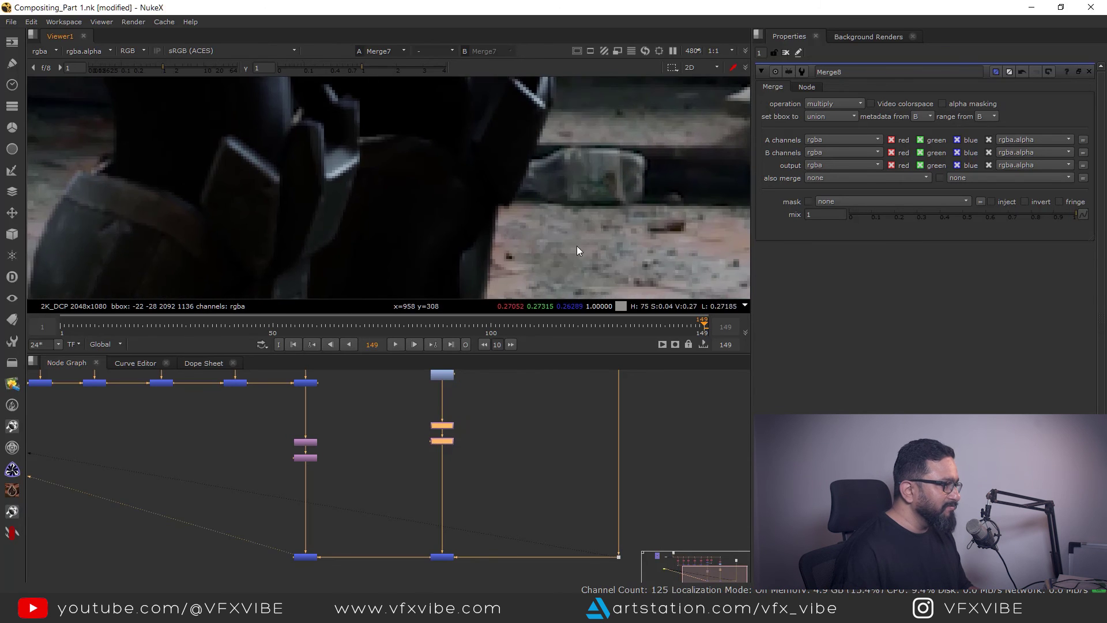
{"action": "middle_click_drag", "start_coordinate": [594, 198], "coordinate": [598, 132]}
{"action": "scroll", "coordinate": [606, 139], "scroll_direction": "down", "scroll_amount": 5}
{"action": "middle_click_drag", "start_coordinate": [446, 557], "coordinate": [482, 553]}
{"action": "left_click", "coordinate": [479, 504]}
{"action": "key", "text": "1"}
{"action": "left_click", "coordinate": [346, 504]}
{"action": "key", "text": "1"}
{"action": "left_click", "coordinate": [482, 548]}
{"action": "key", "text": "1"}
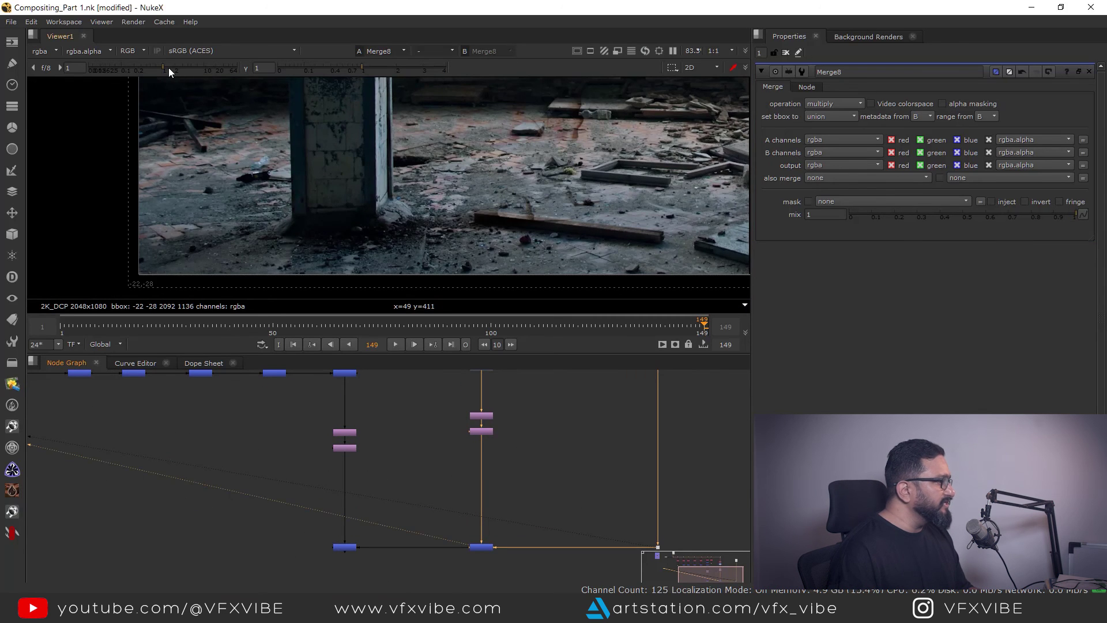
Step: Raise the viewer gain to about 5.2, examine the shadow tint on the floor up close, and reset the gain
{"action": "left_click_drag", "start_coordinate": [168, 67], "coordinate": [192, 70]}
{"action": "scroll", "coordinate": [569, 126], "scroll_direction": "up", "scroll_amount": 4}
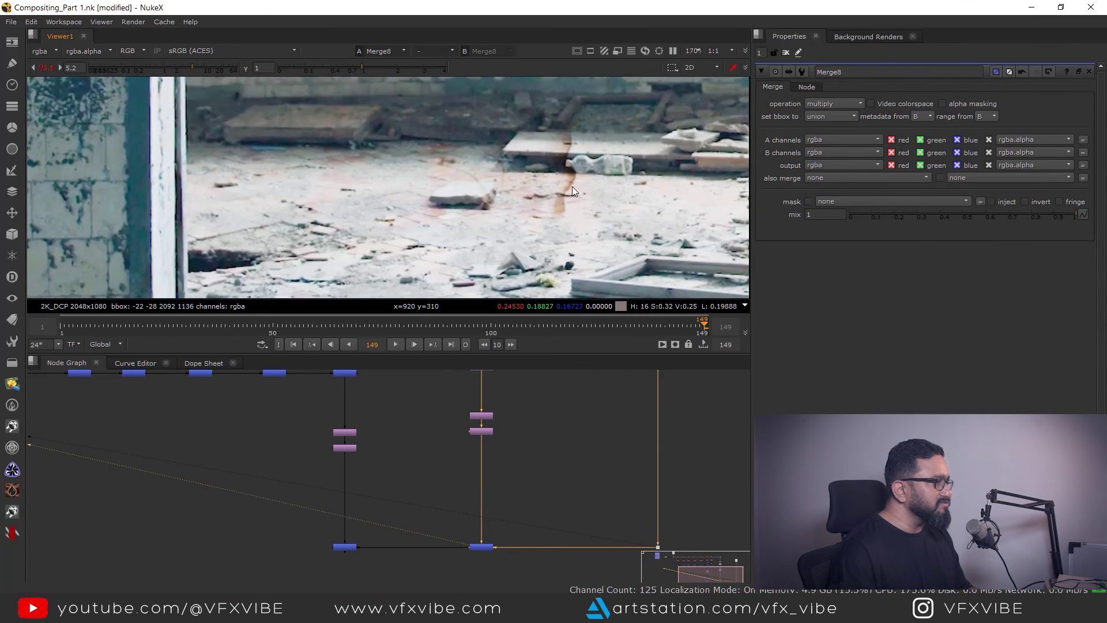
{"action": "scroll", "coordinate": [572, 185], "scroll_direction": "up", "scroll_amount": 4}
{"action": "left_click_drag", "start_coordinate": [516, 262], "coordinate": [551, 202]}
{"action": "left_click", "coordinate": [46, 67]}
{"action": "scroll", "coordinate": [494, 192], "scroll_direction": "down", "scroll_amount": 14}
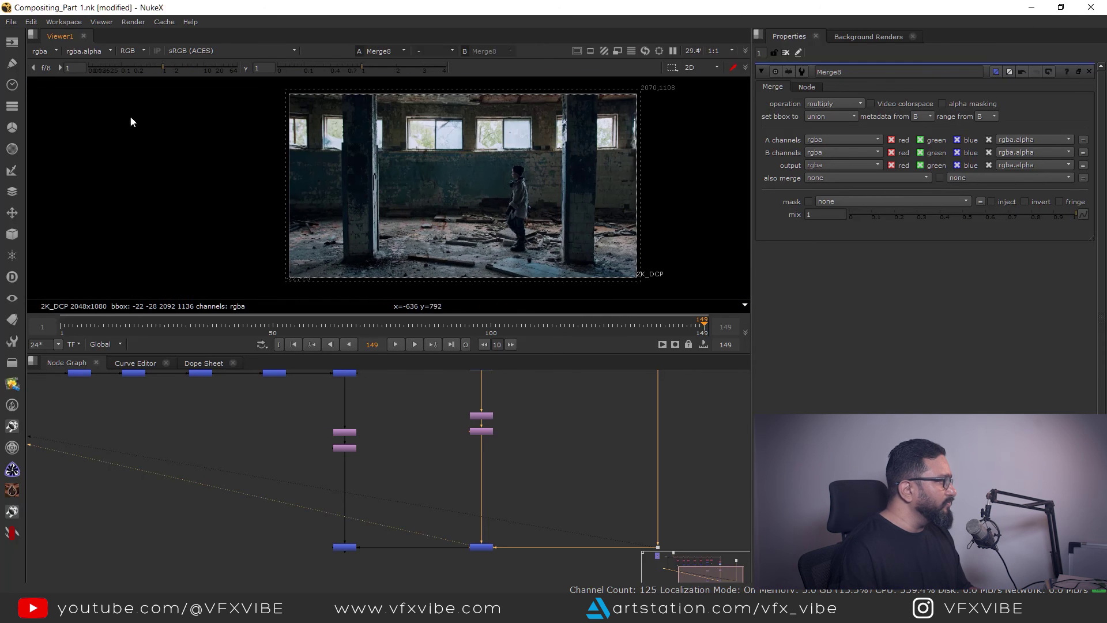
Step: Raise the viewer gain to 128 and compare the dark areas at the pillar's base and the boy's feet
{"action": "left_click_drag", "start_coordinate": [163, 68], "coordinate": [236, 68]}
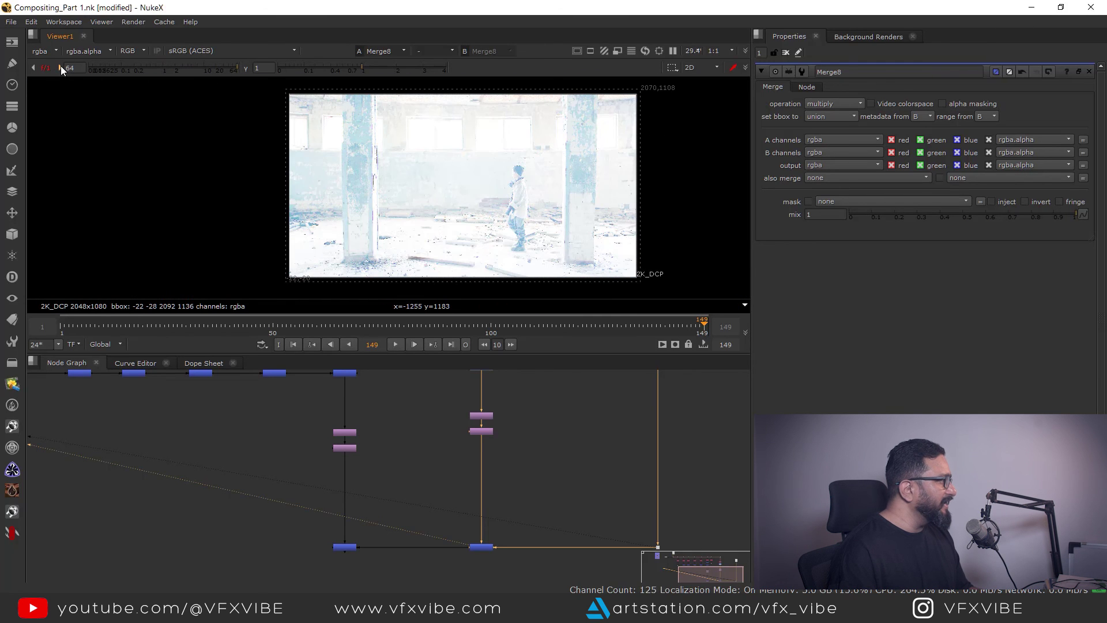
{"action": "left_click", "coordinate": [60, 66]}
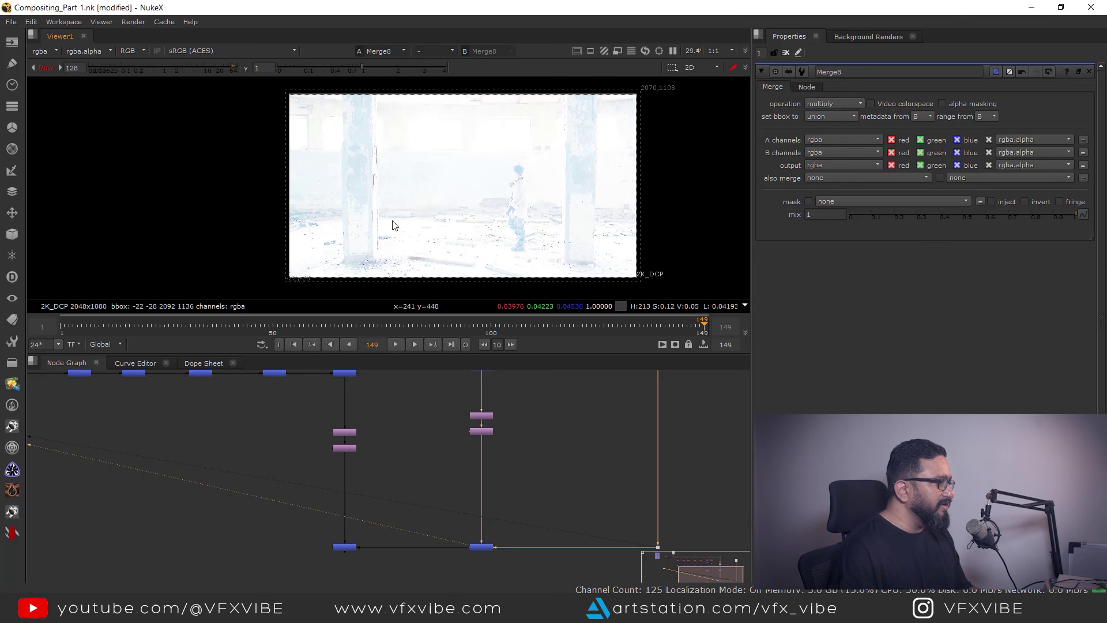
{"action": "scroll", "coordinate": [439, 213], "scroll_direction": "up", "scroll_amount": 12}
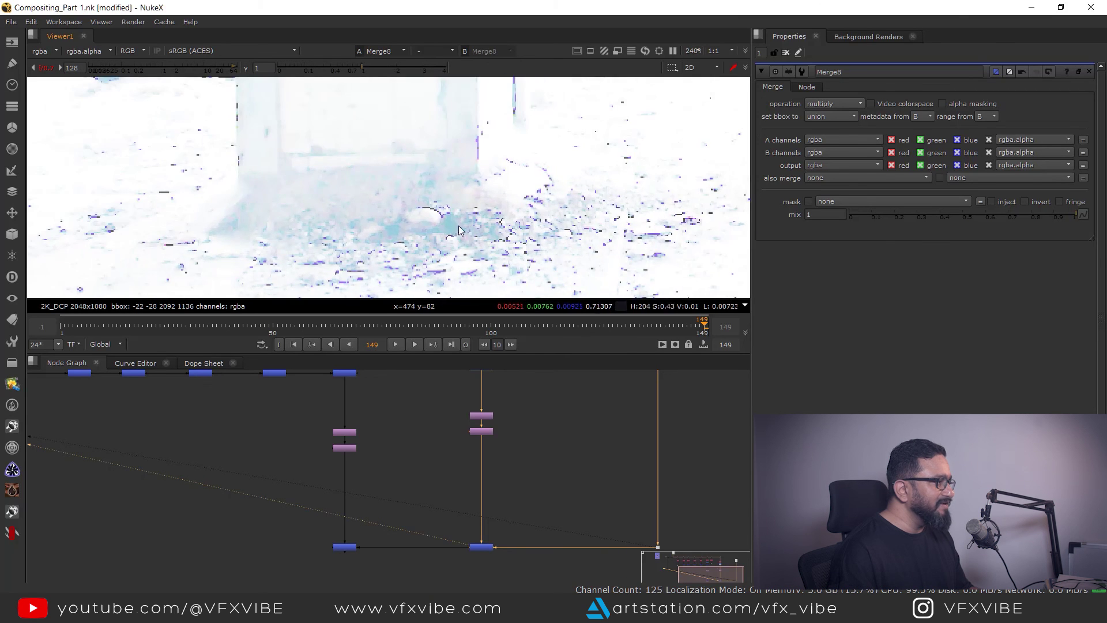
{"action": "scroll", "coordinate": [460, 230], "scroll_direction": "down", "scroll_amount": 5}
{"action": "scroll", "coordinate": [426, 243], "scroll_direction": "up", "scroll_amount": 4}
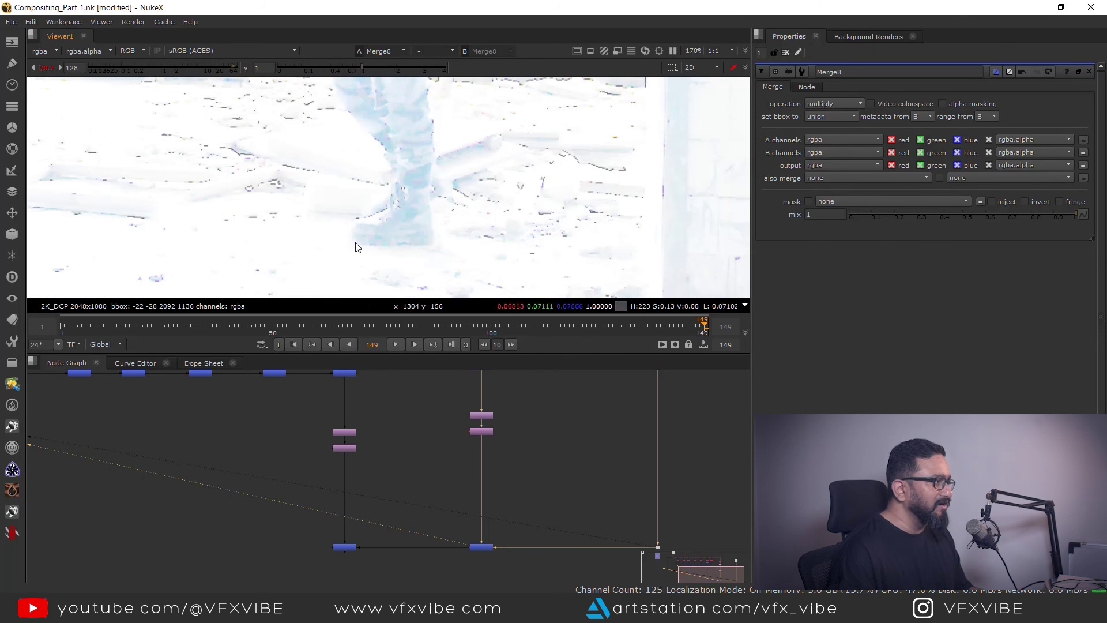
{"action": "scroll", "coordinate": [491, 507], "scroll_direction": "down", "scroll_amount": 2}
{"action": "scroll", "coordinate": [491, 508], "scroll_direction": "up", "scroll_amount": 4}
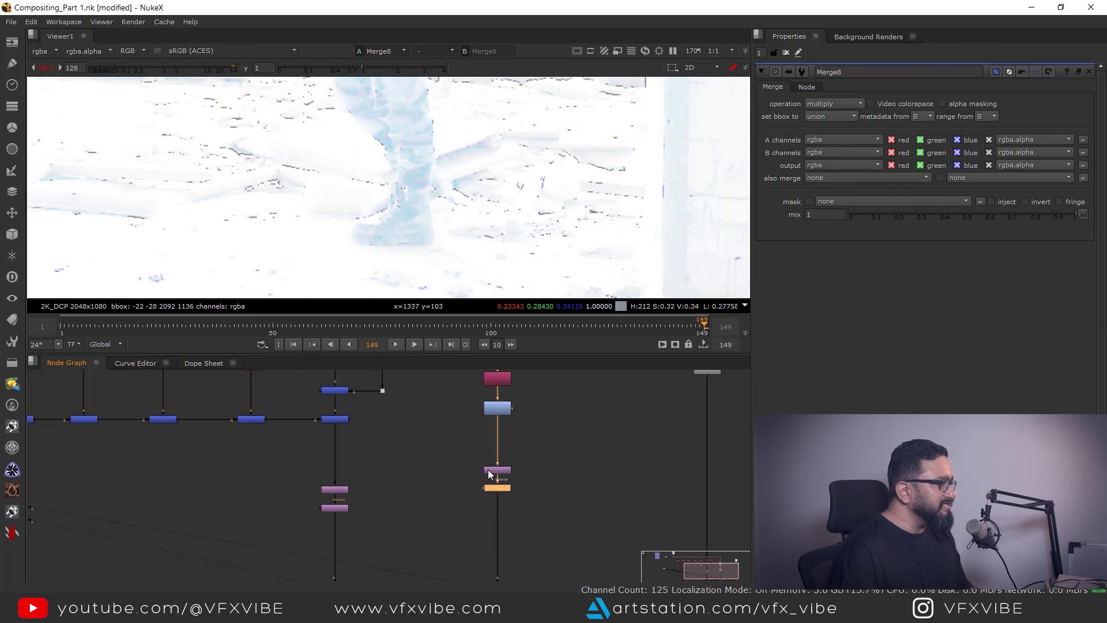
Step: View the shadow branch's LensDistortion at normal viewer gain and insert a Grade node below it
{"action": "key", "text": "1"}
{"action": "left_click", "coordinate": [145, 71]}
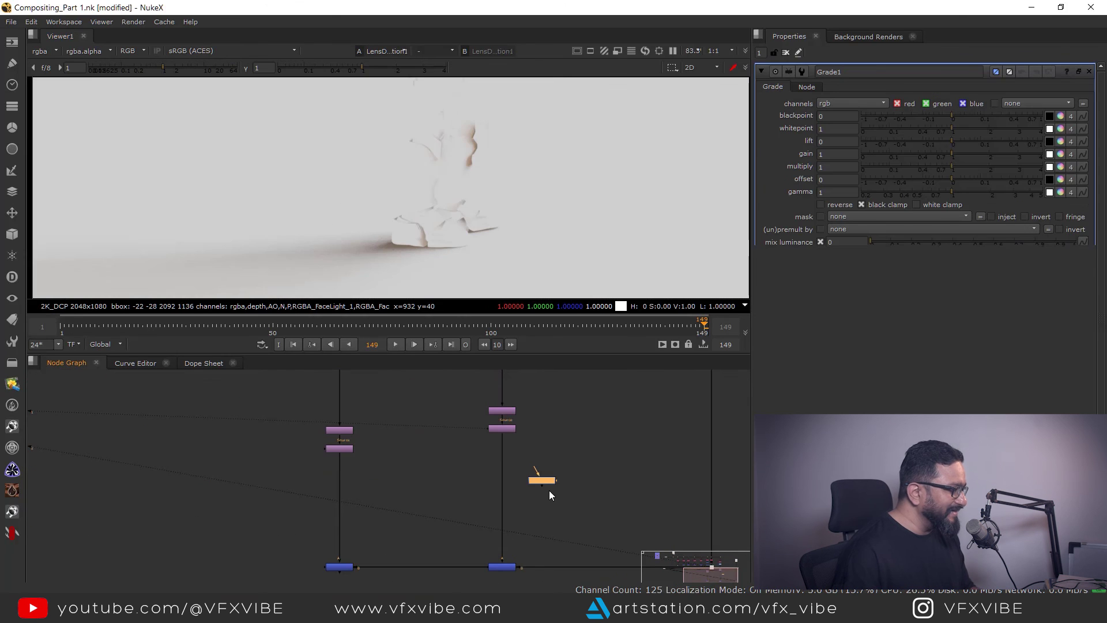
{"action": "left_click_drag", "start_coordinate": [545, 479], "coordinate": [507, 477]}
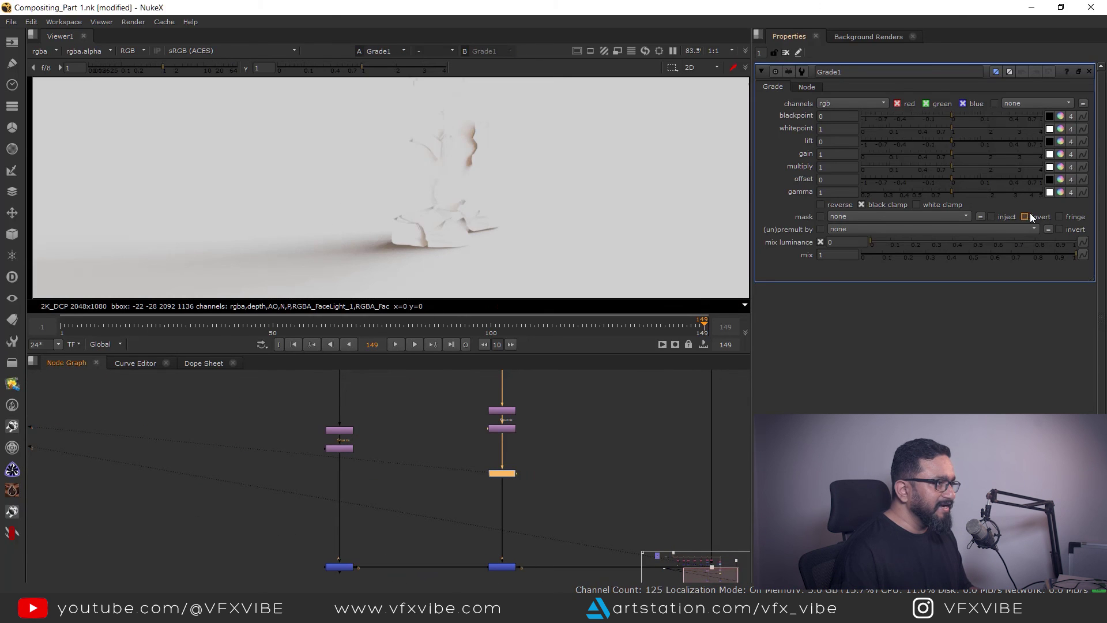
Step: Tint the Grade's gamma toward blue, with red about 0.612, green about 0.861 and blue 1
{"action": "left_click", "coordinate": [1061, 192]}
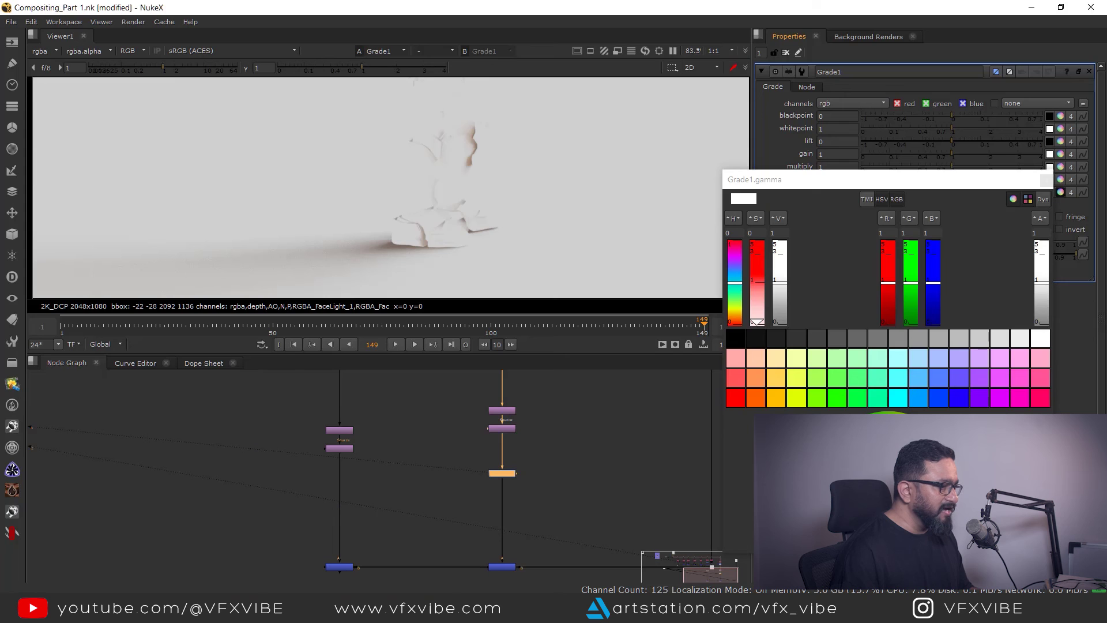
{"action": "left_click_drag", "start_coordinate": [890, 479], "coordinate": [913, 475]}
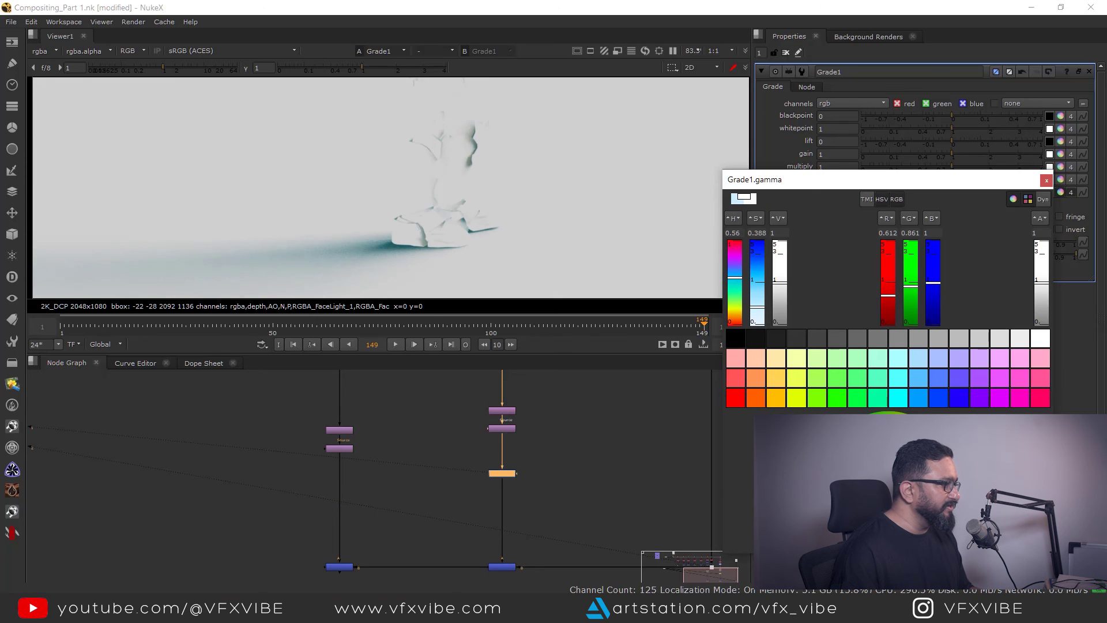
{"action": "scroll", "coordinate": [475, 227], "scroll_direction": "up", "scroll_amount": 3}
{"action": "left_click", "coordinate": [1046, 180]}
Step: View the multiply Merge and the over Merge in turn to examine the graded shadow
{"action": "middle_click_drag", "start_coordinate": [591, 481], "coordinate": [616, 418]}
{"action": "left_click", "coordinate": [526, 504]}
{"action": "key", "text": "1"}
{"action": "middle_click_drag", "start_coordinate": [498, 233], "coordinate": [516, 274]}
{"action": "left_click_drag", "start_coordinate": [431, 455], "coordinate": [309, 546]}
{"action": "key", "text": "1"}
Step: Raise the viewer gain to 64 to check the shadow under the character's feet, and reset it to 1
{"action": "scroll", "coordinate": [203, 101], "scroll_direction": "down", "scroll_amount": 3}
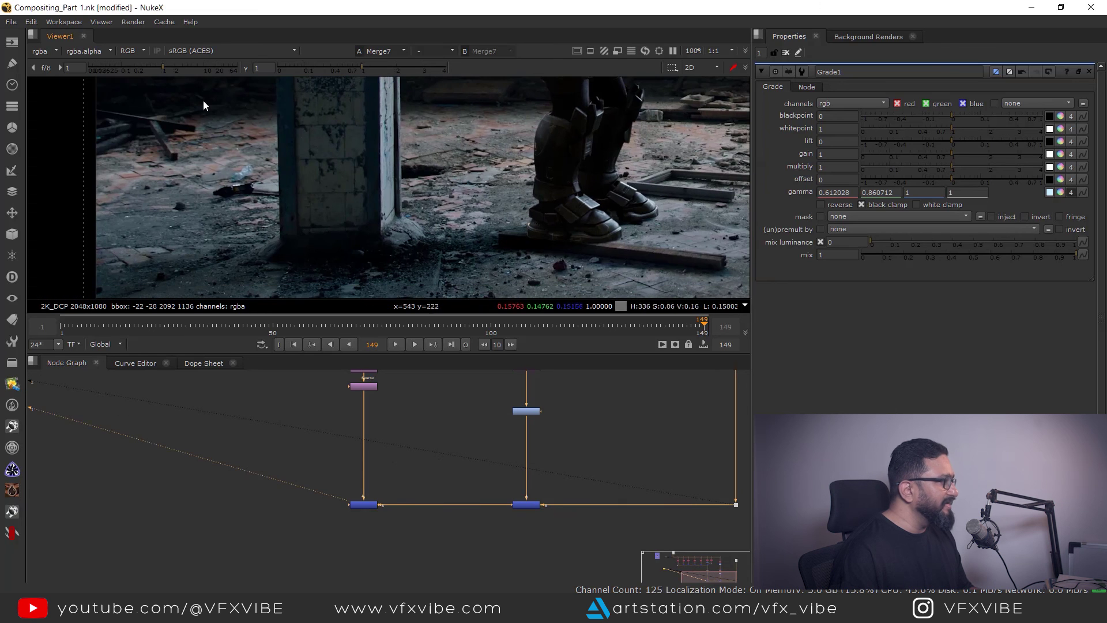
{"action": "left_click_drag", "start_coordinate": [183, 69], "coordinate": [247, 80]}
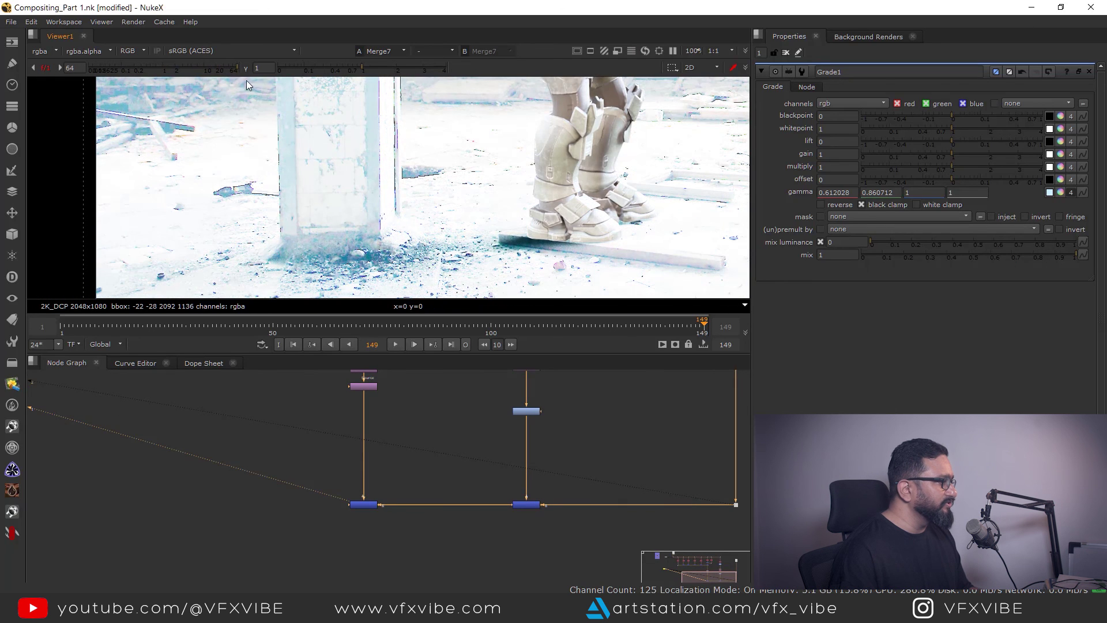
{"action": "left_click", "coordinate": [218, 71], "text": "ctrl"}
Step: Maximize the Viewer, examine the whole comp and go to the first frame
{"action": "scroll", "coordinate": [510, 219], "scroll_direction": "down", "scroll_amount": 4}
{"action": "key", "text": "f"}
{"action": "key", "text": "space"}
{"action": "middle_click_drag", "start_coordinate": [495, 293], "coordinate": [583, 295]}
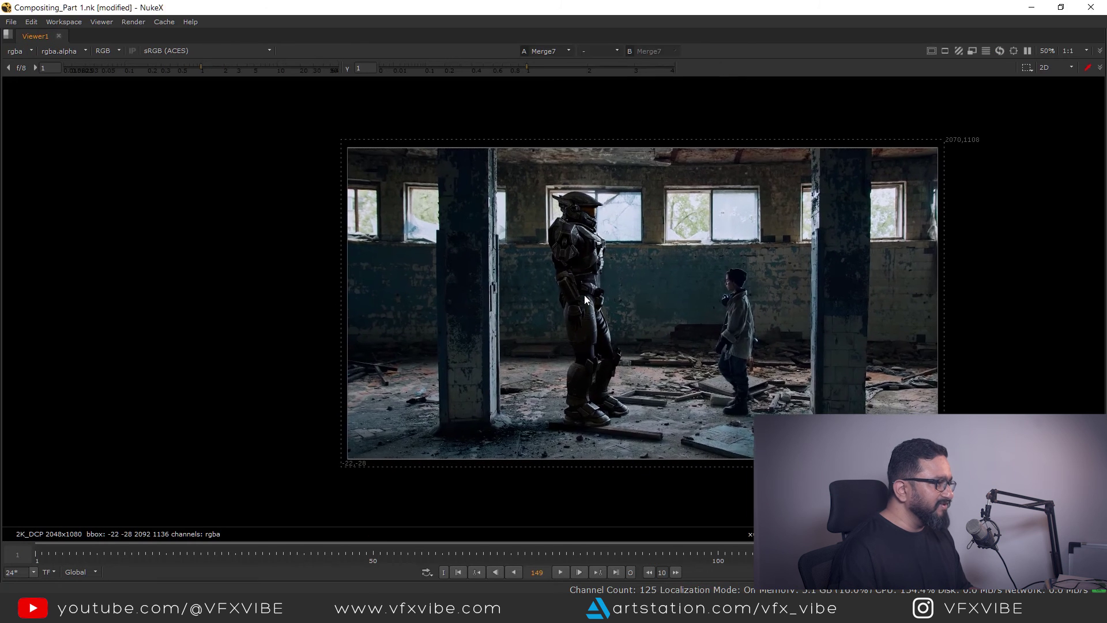
{"action": "scroll", "coordinate": [583, 295], "scroll_direction": "up", "scroll_amount": 3}
{"action": "middle_click_drag", "start_coordinate": [635, 330], "coordinate": [593, 351]}
{"action": "scroll", "coordinate": [535, 352], "scroll_direction": "down", "scroll_amount": 3}
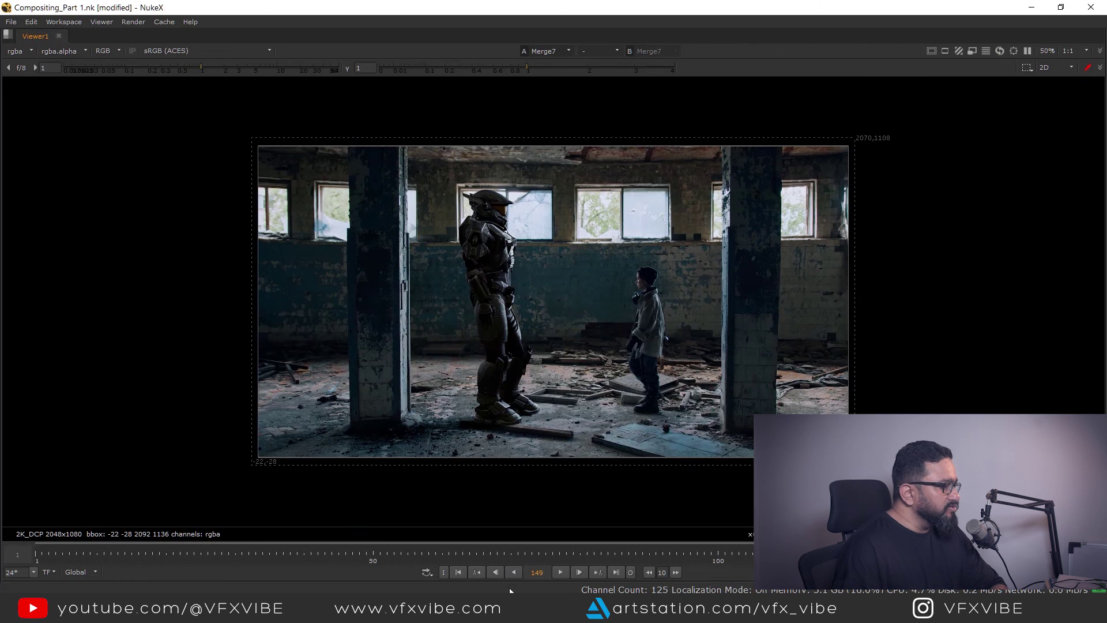
{"action": "left_click", "coordinate": [459, 572]}
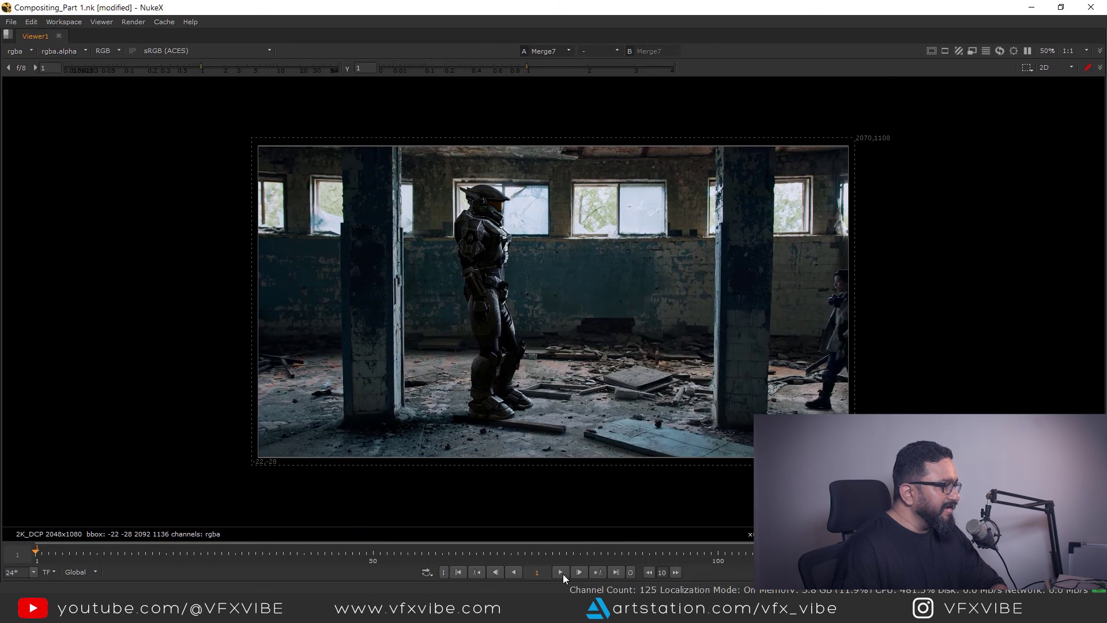